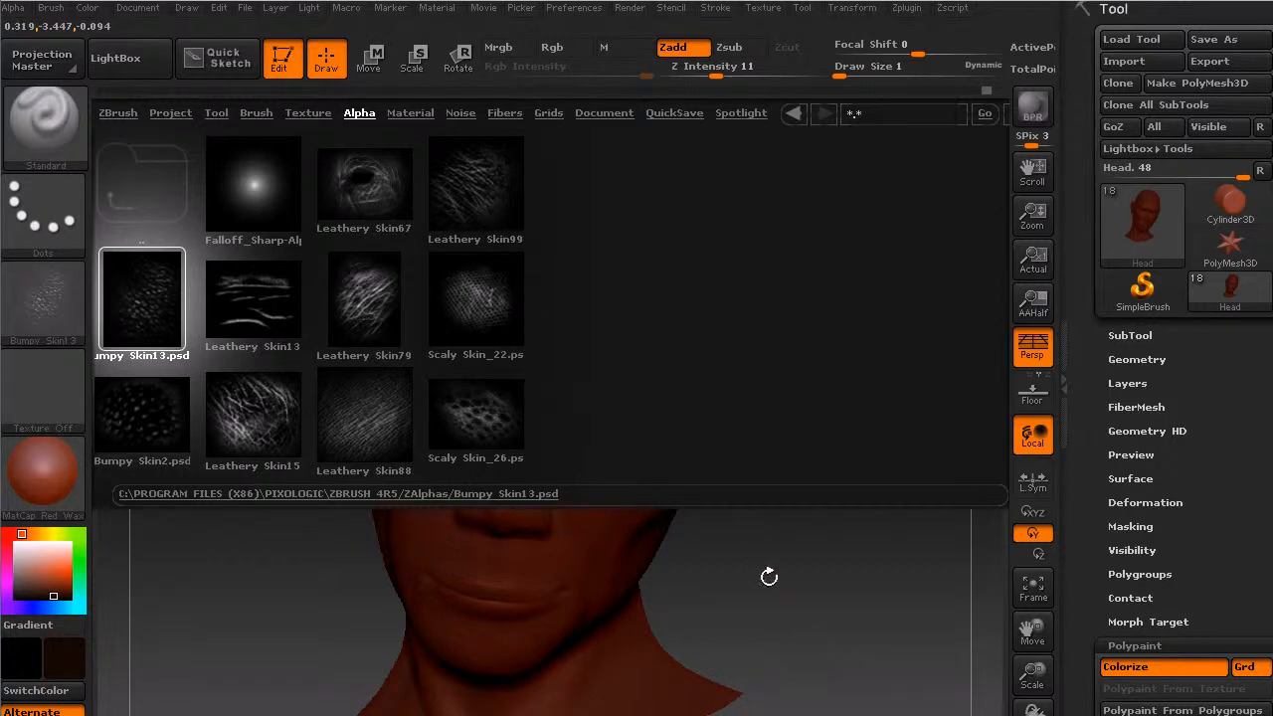
Set the brush stroke to DragRect and choose white as the main colour.
key(comma)
click(47, 221)
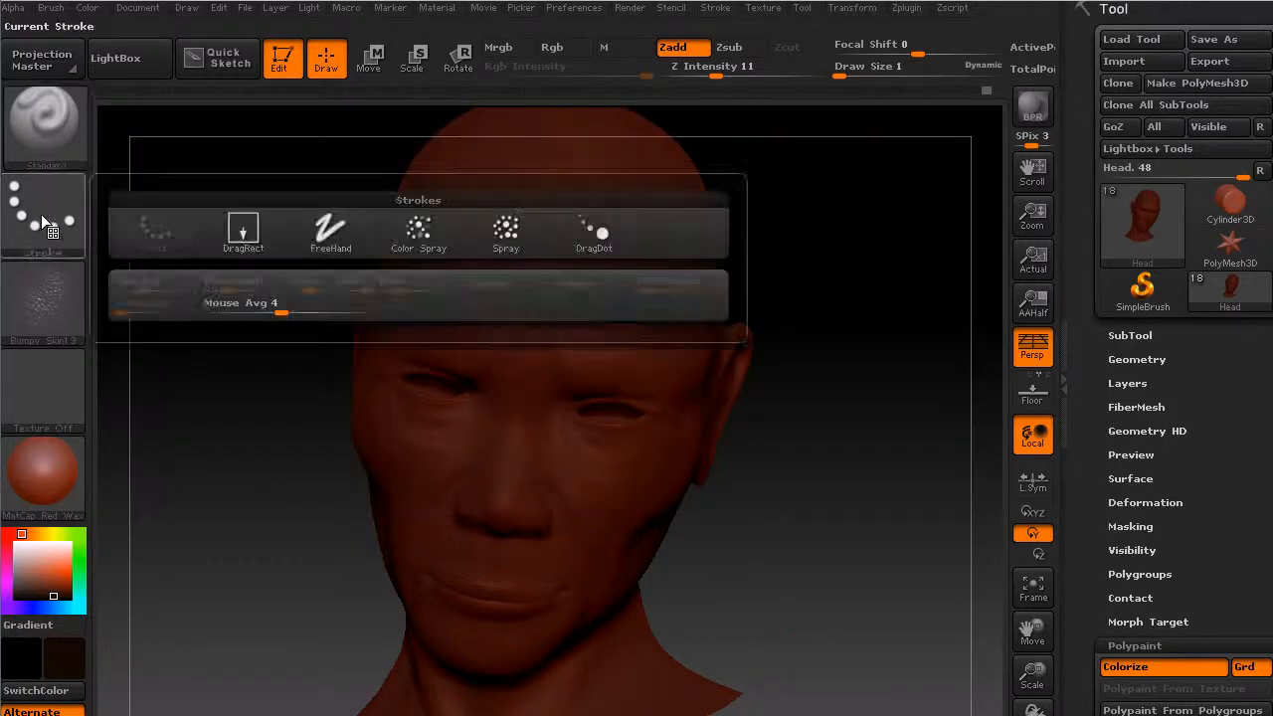
click(241, 235)
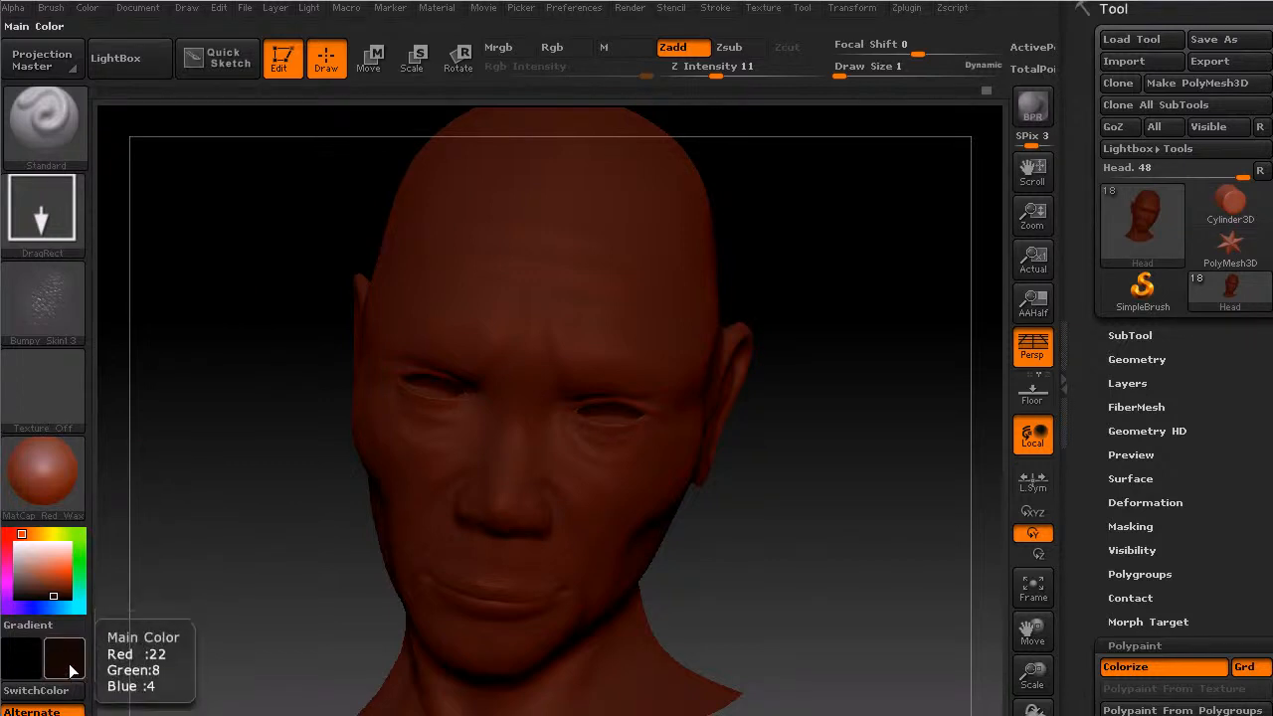
click(12, 538)
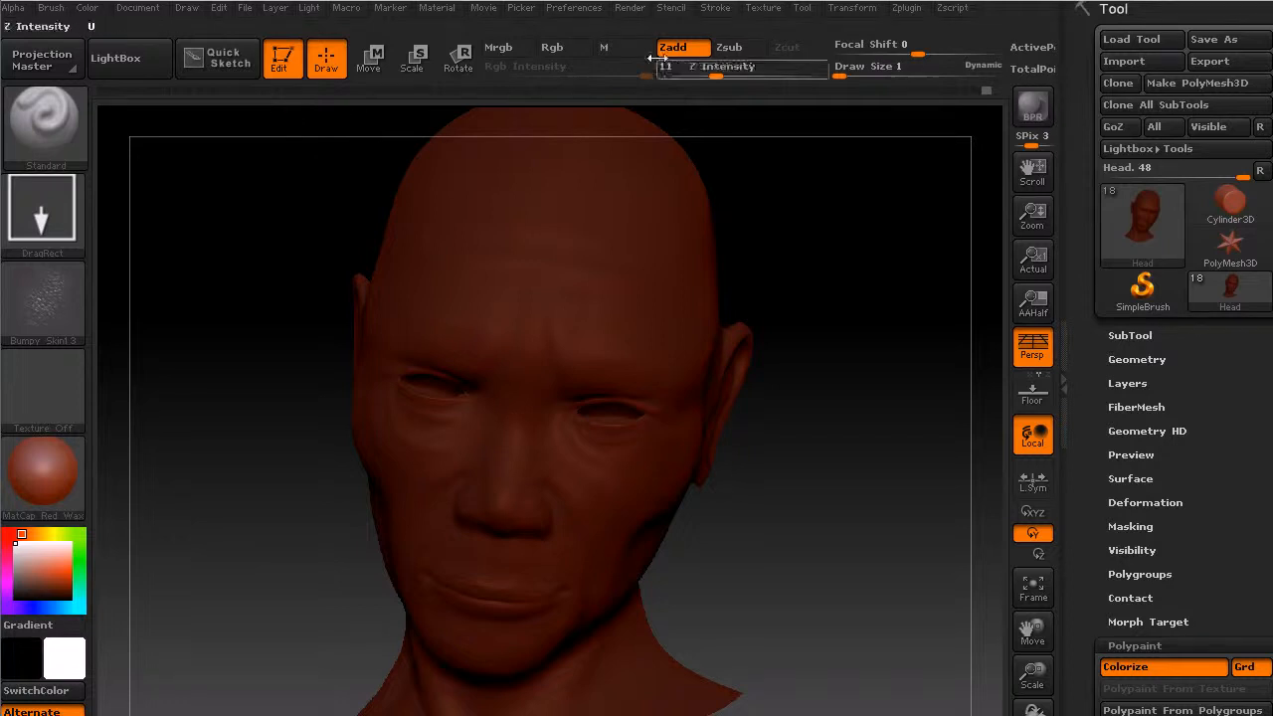
Stamp the Bumpy Skin13 alpha onto the cheek beside the nose and below the eye.
mouse_move(827, 409)
mouse_down()
mouse_move(851, 407)
mouse_move(357, 452)
mouse_up()
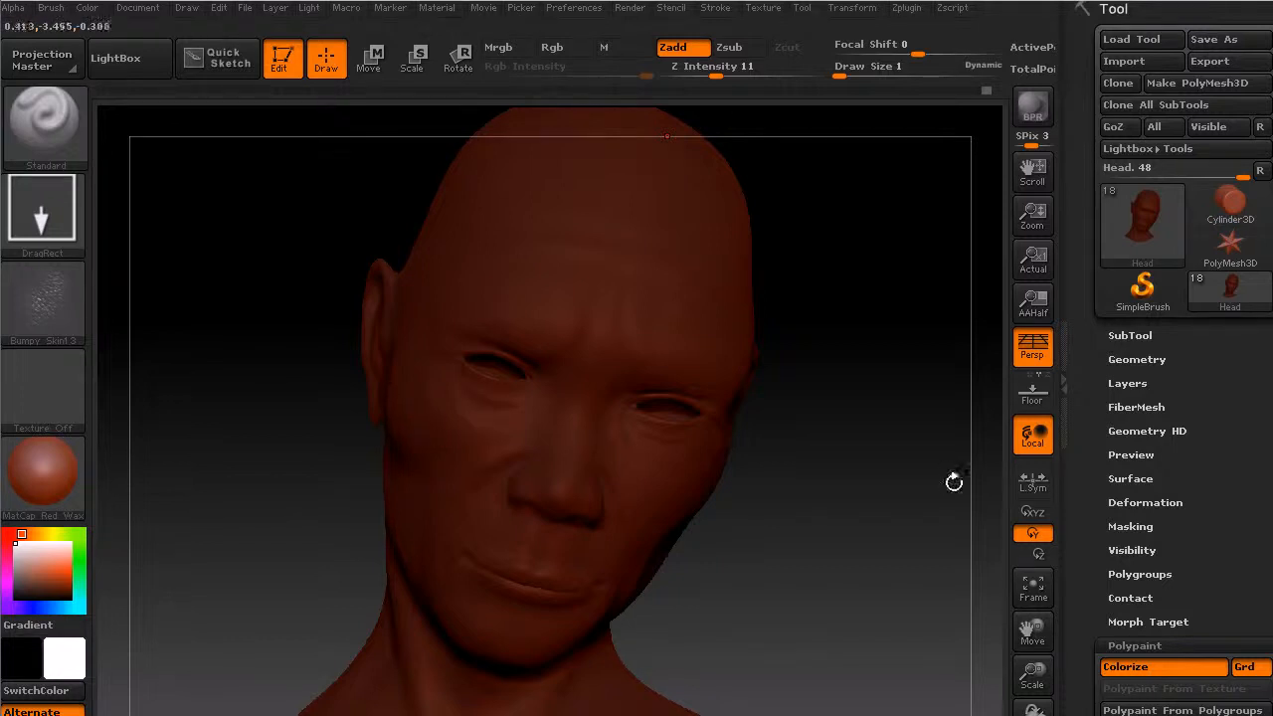
drag(1032, 676, 405, 389)
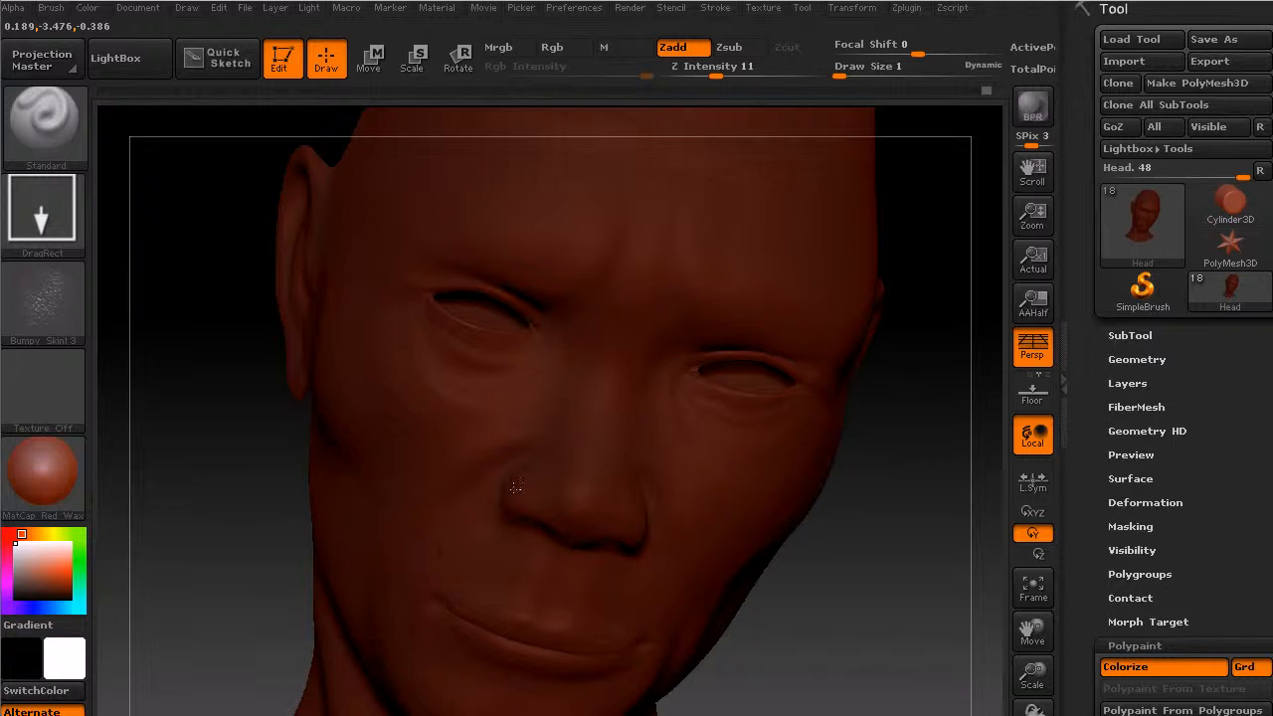
key(shift)
drag(227, 532, 267, 530)
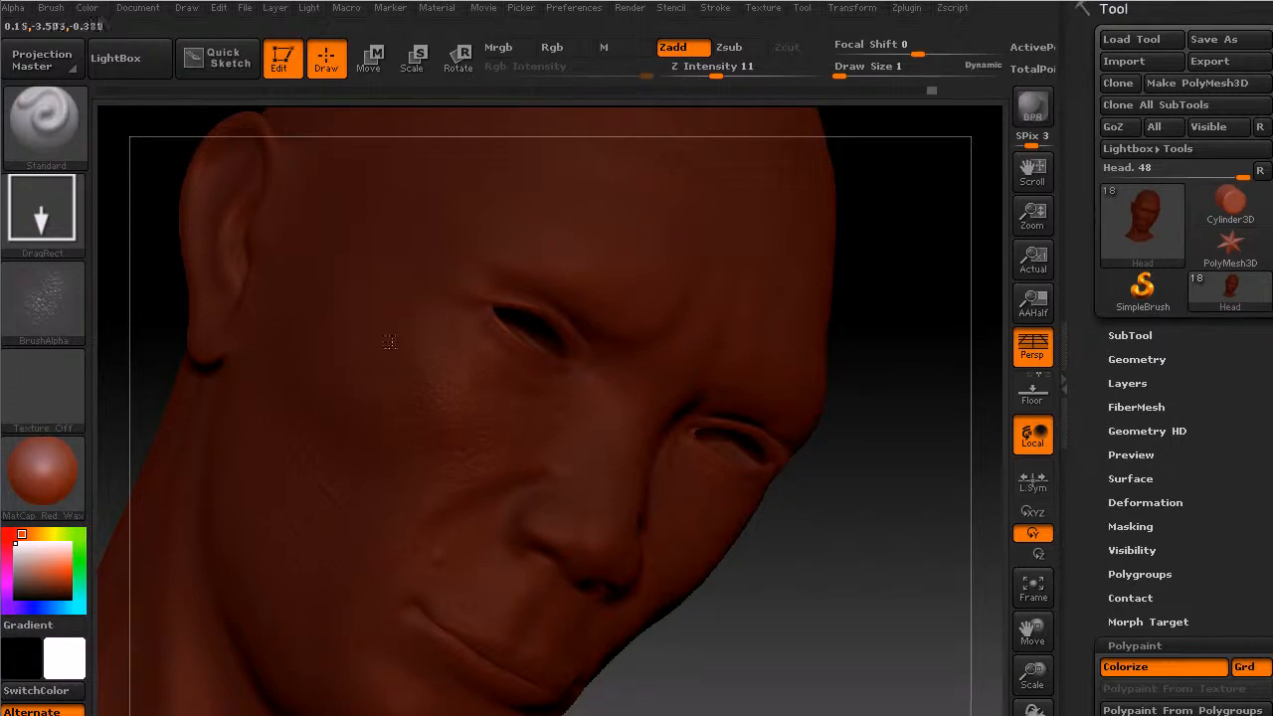
Load the Bumpy Skin2 alpha and stamp its bumps across the cheek and the side of the face.
key(comma)
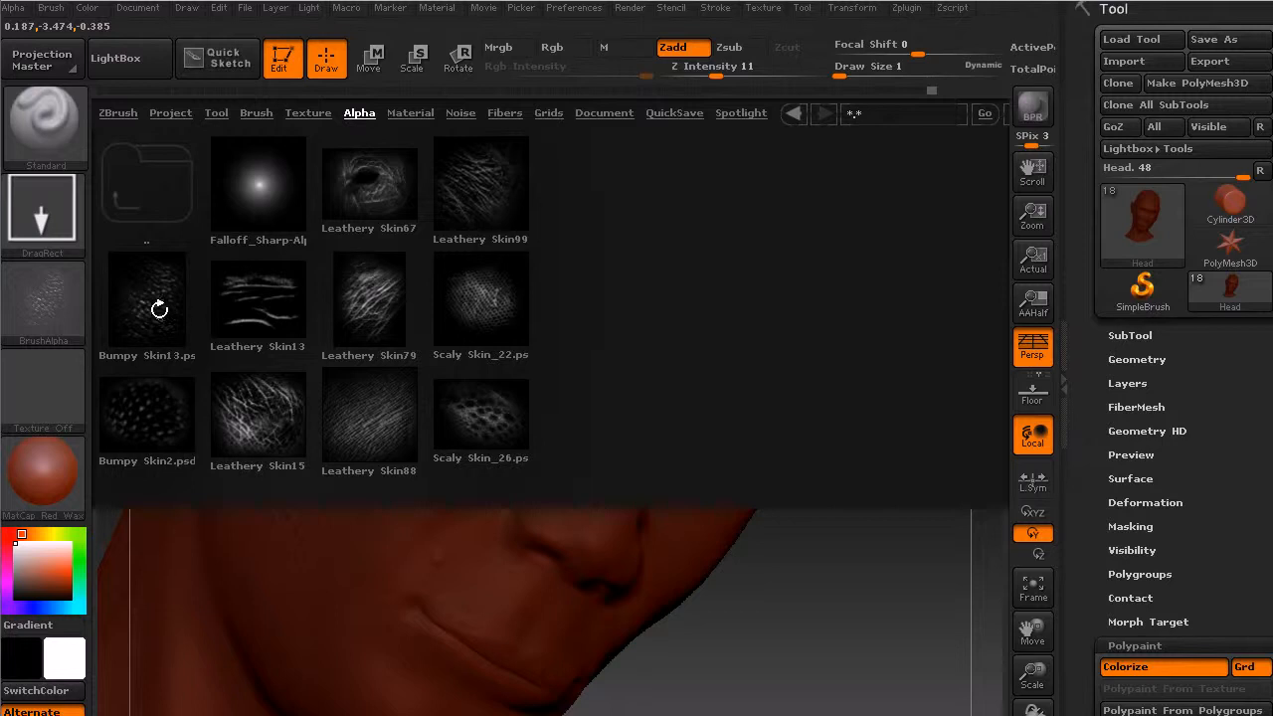
double_click(150, 432)
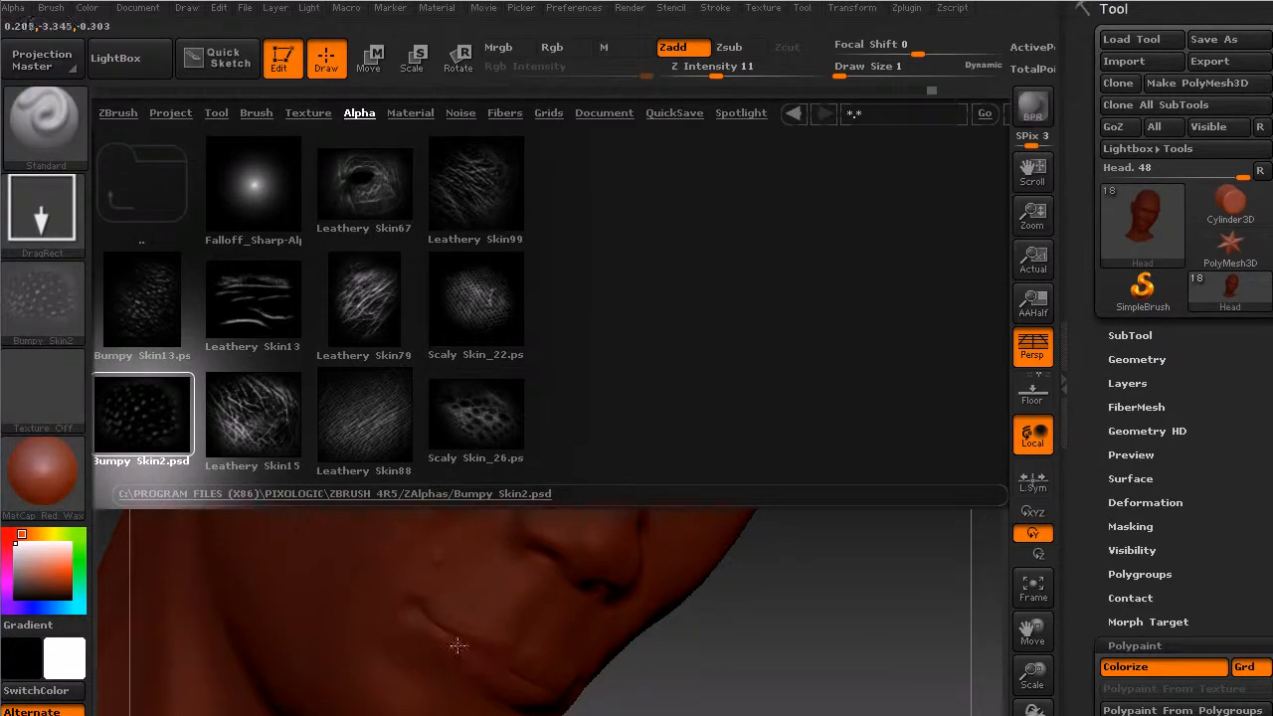
key(comma)
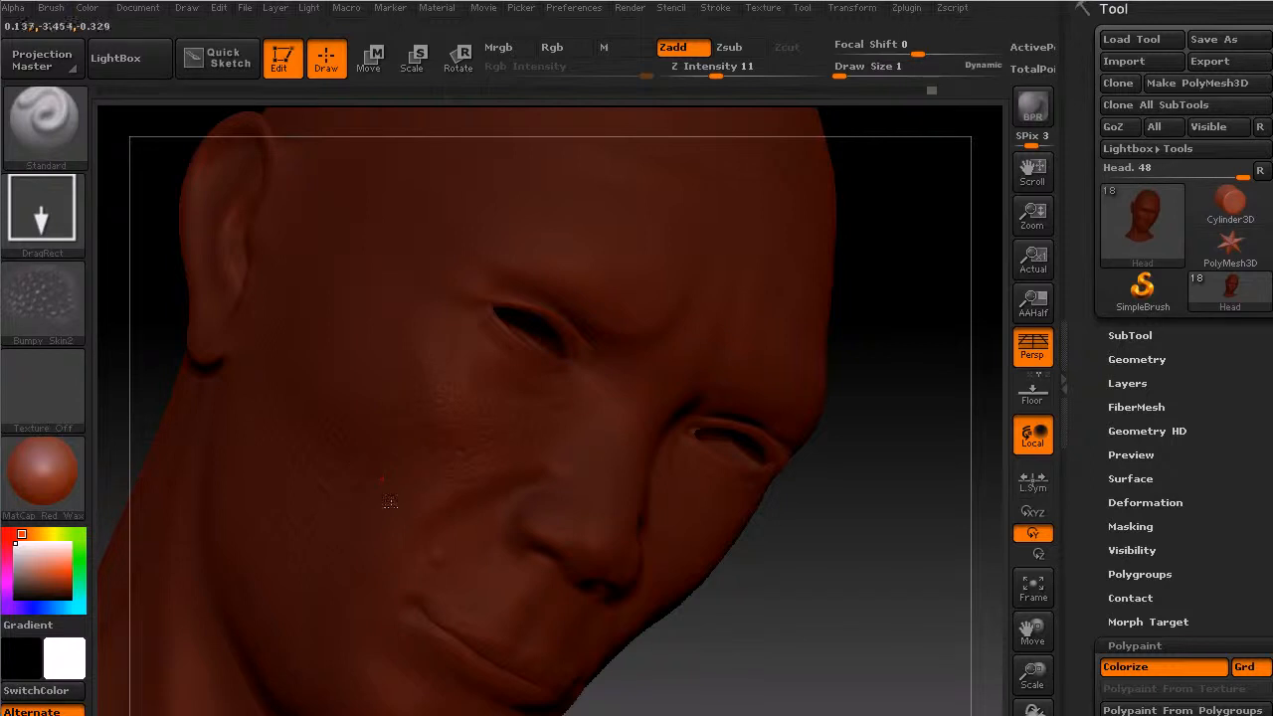
drag(728, 635, 532, 389)
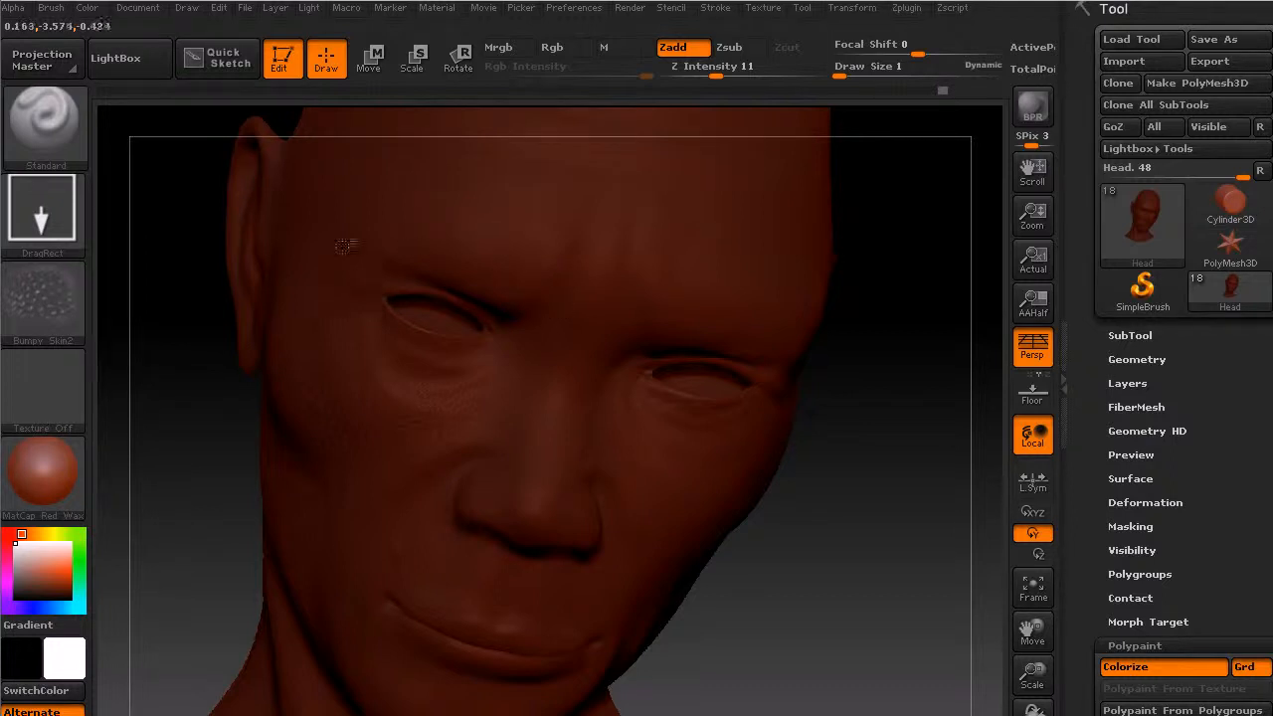
drag(793, 635, 733, 568)
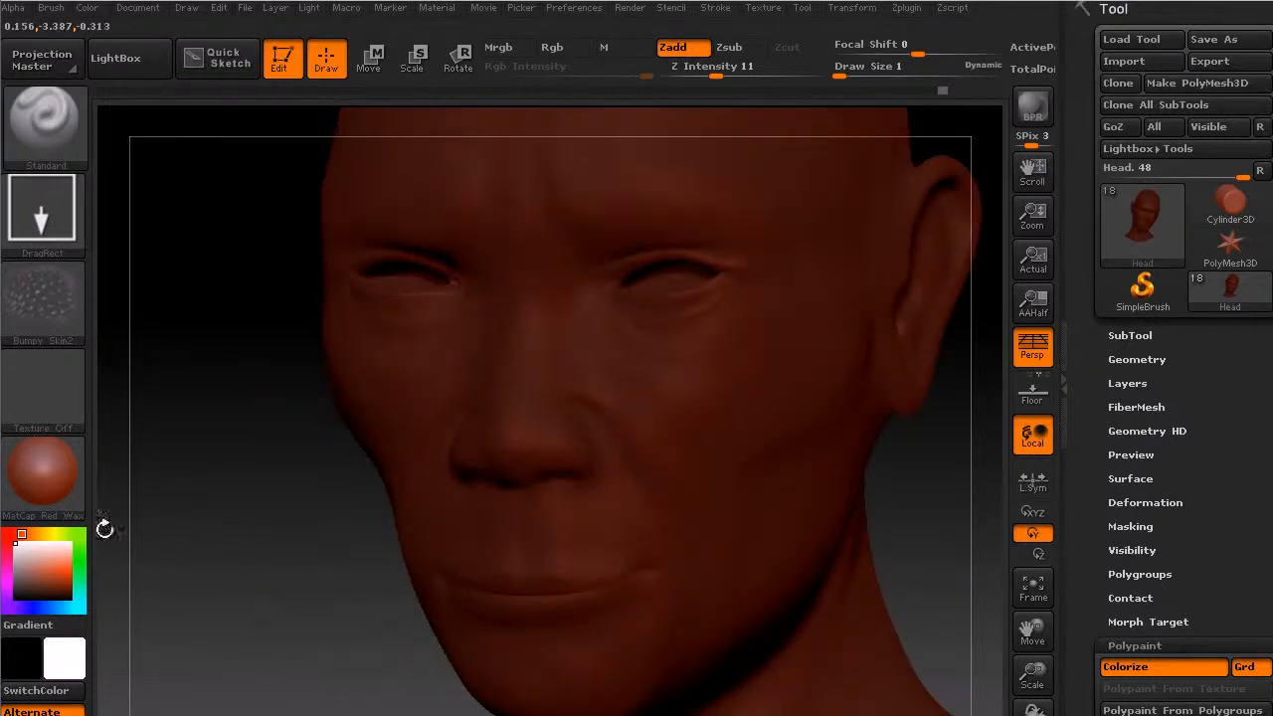
Enable Rgb, disable Zadd and fill the whole head with white using FillObject.
click(553, 47)
click(672, 46)
click(87, 7)
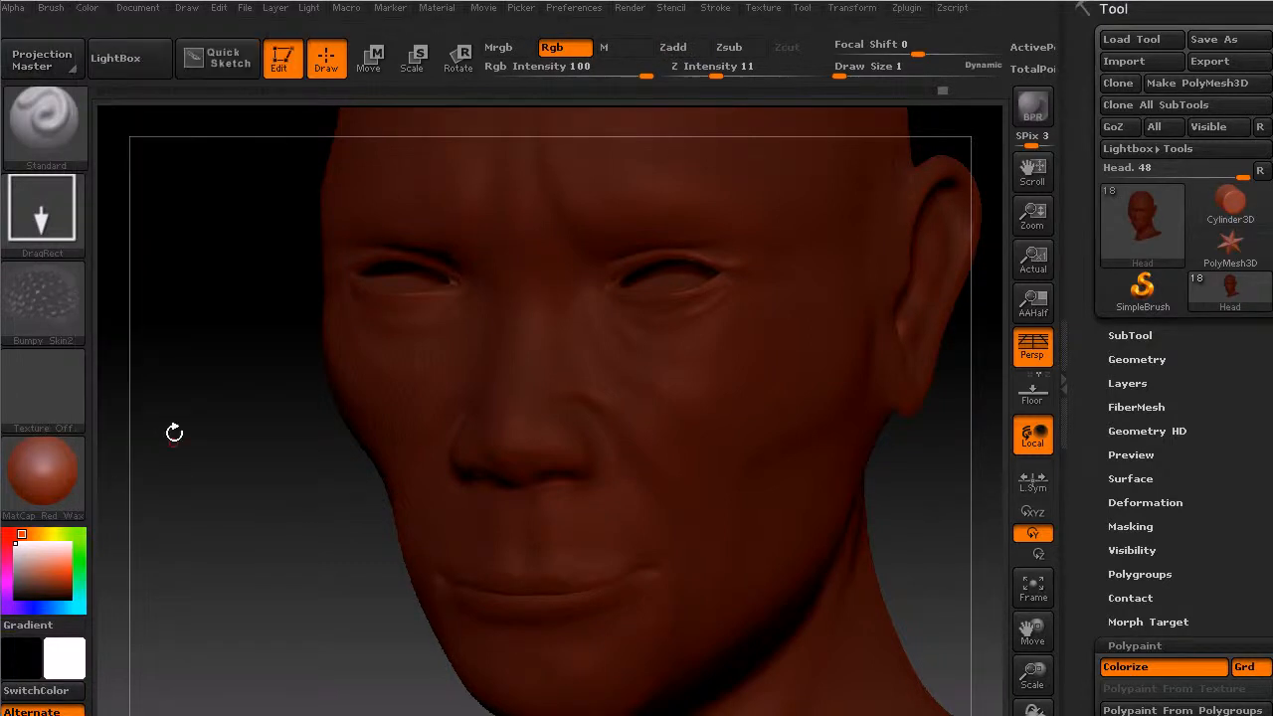
click(87, 7)
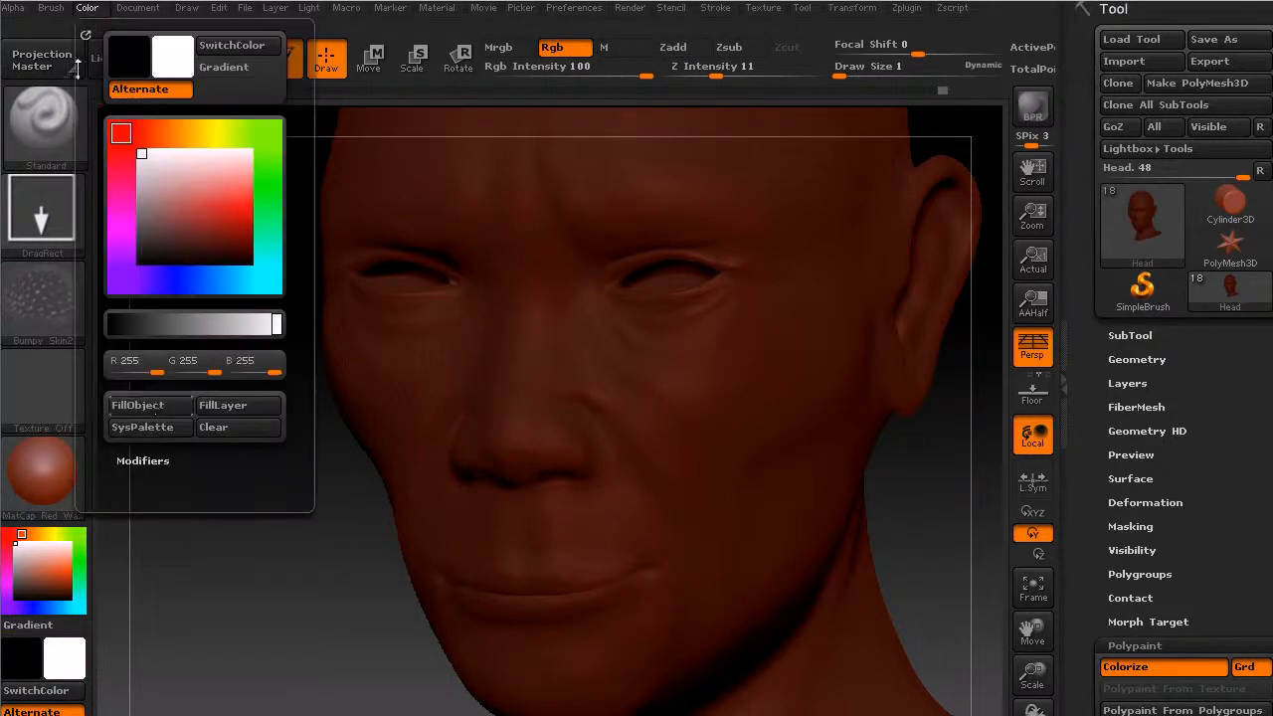
click(131, 405)
Re-enable Zadd without Rgb and stamp skin pores above the upper lip with the Bumpy Skin2 alpha.
drag(238, 571, 265, 563)
drag(807, 693, 830, 528)
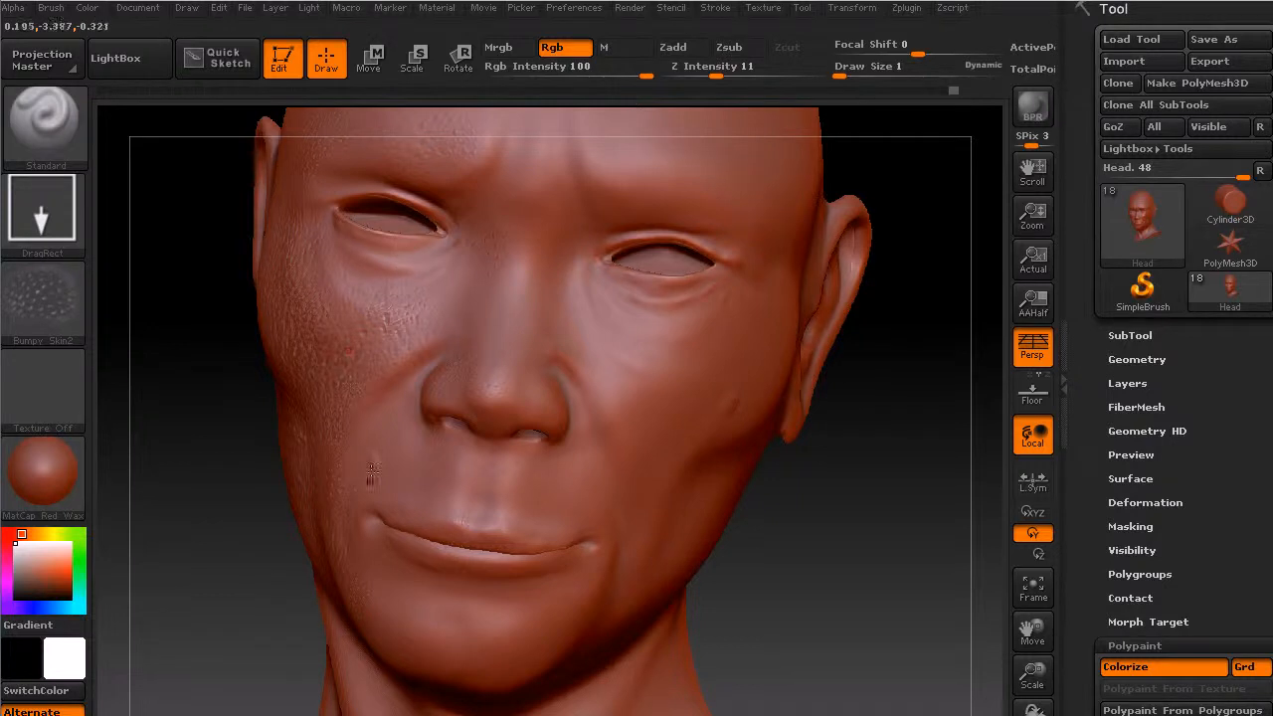
drag(176, 537, 428, 513)
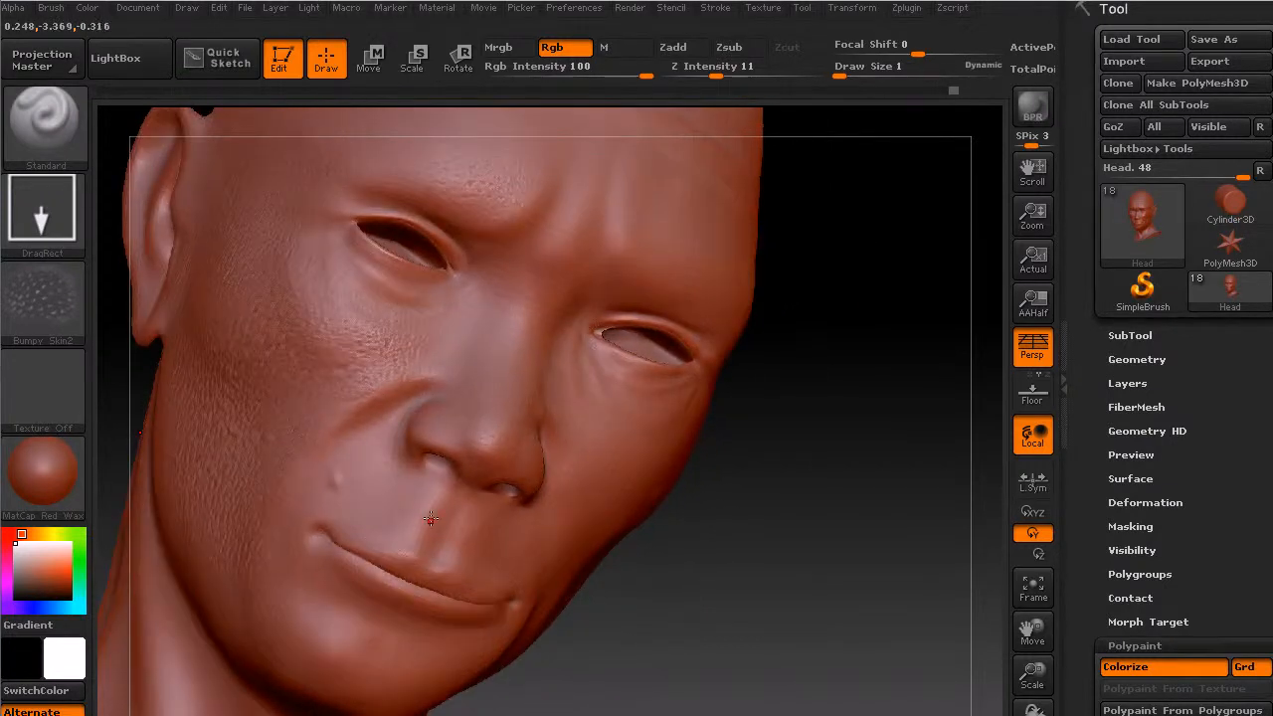
click(673, 47)
click(552, 47)
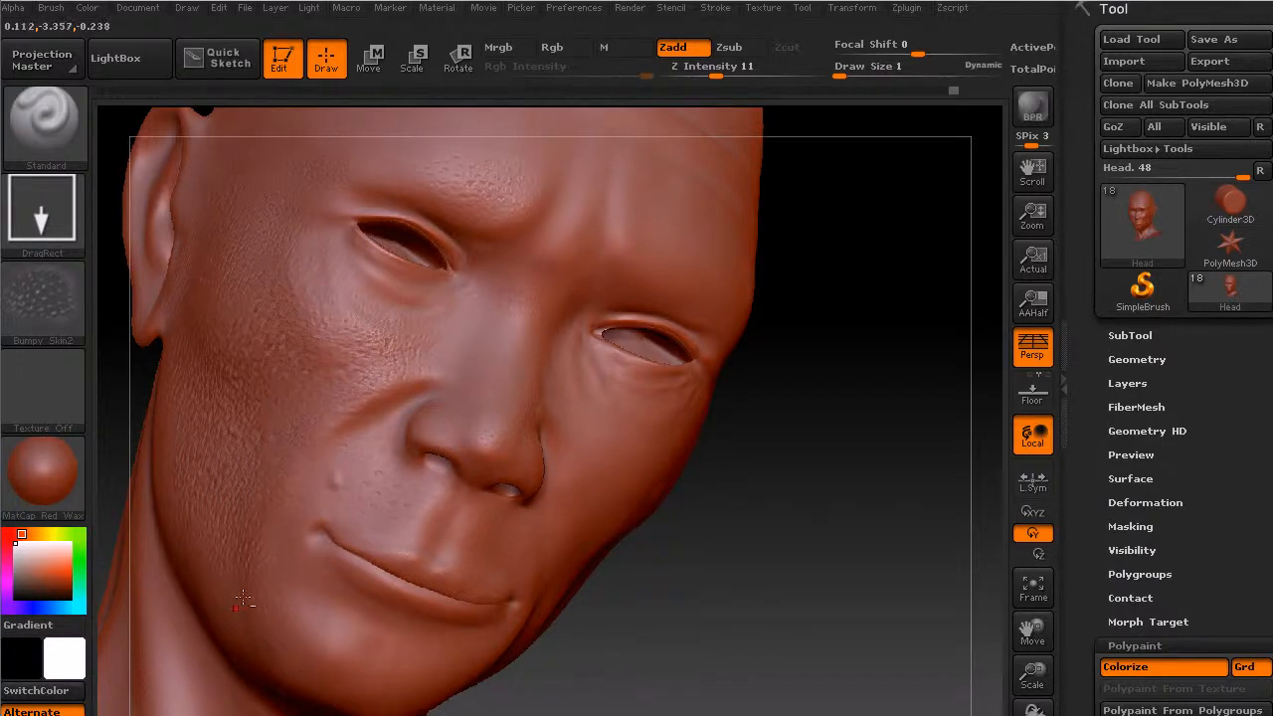
drag(832, 625, 476, 411)
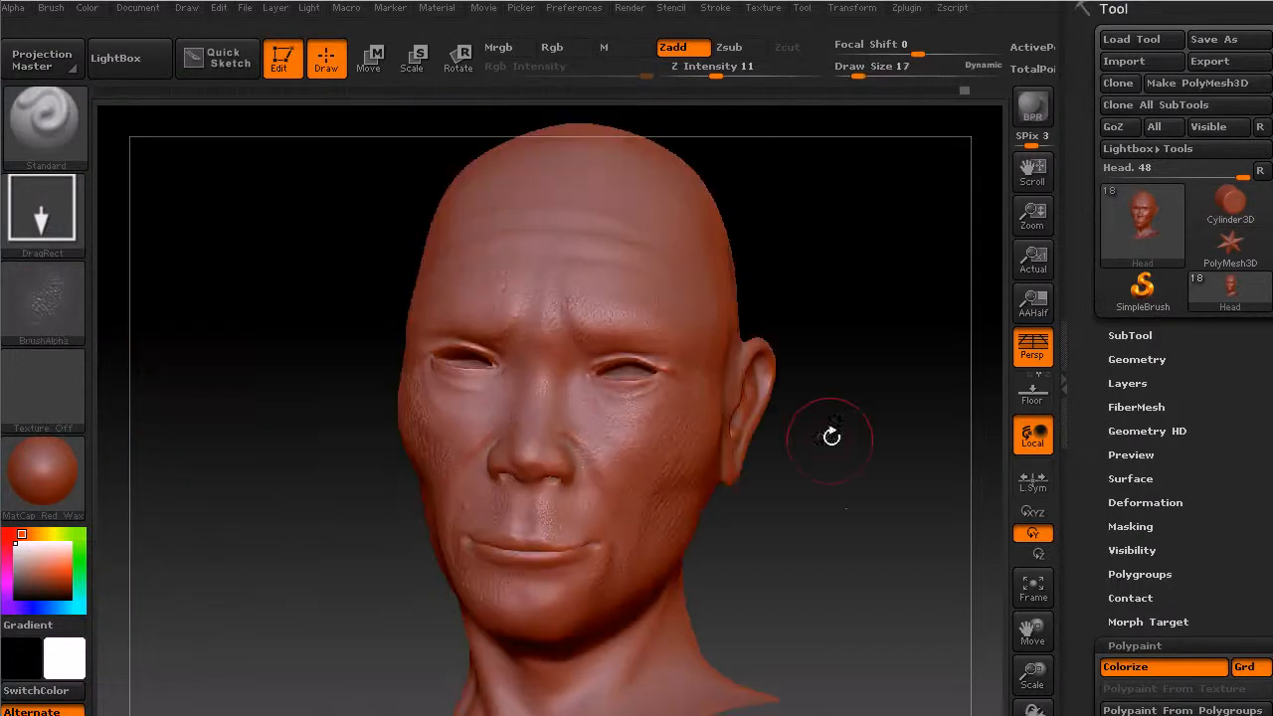
Smooth the stamped skin bumps on the chin and forehead.
drag(799, 533, 421, 364)
key(shift)
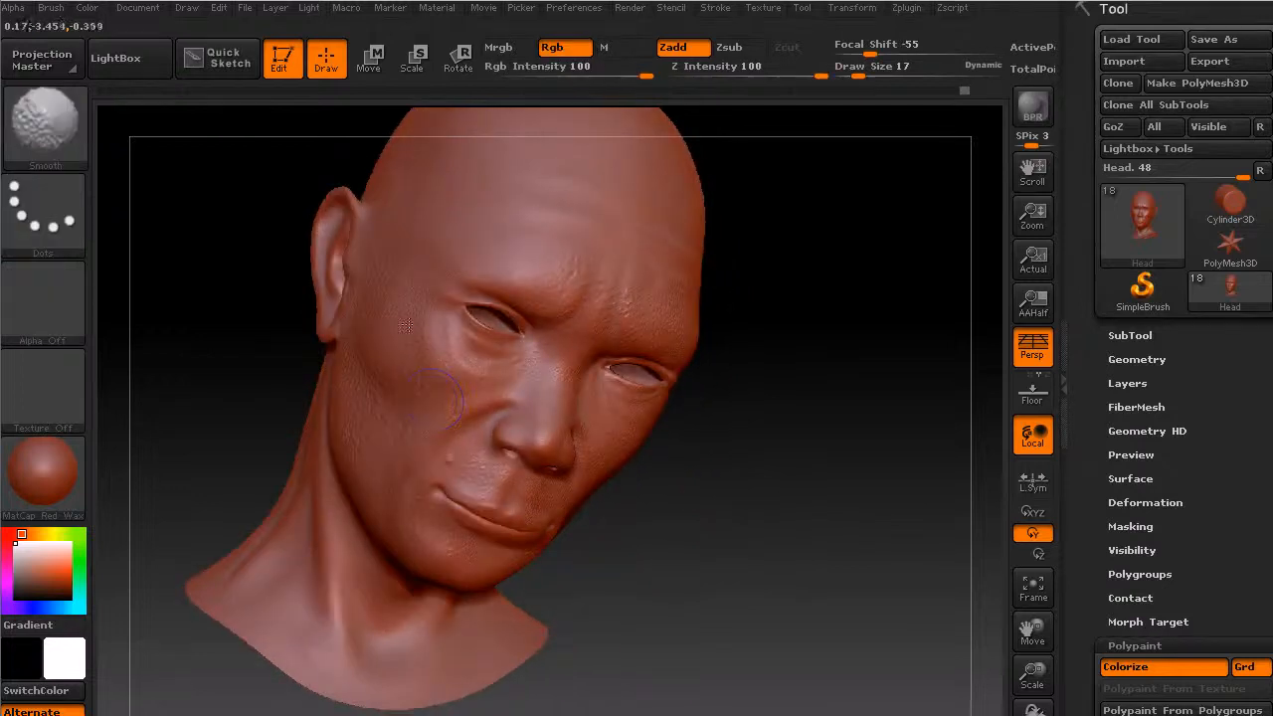
shift+drag(461, 567, 455, 538)
mouse_move(594, 265)
shift+mouse_down()
mouse_move(518, 254)
mouse_move(597, 263)
shift+mouse_up()
drag(837, 475, 292, 474)
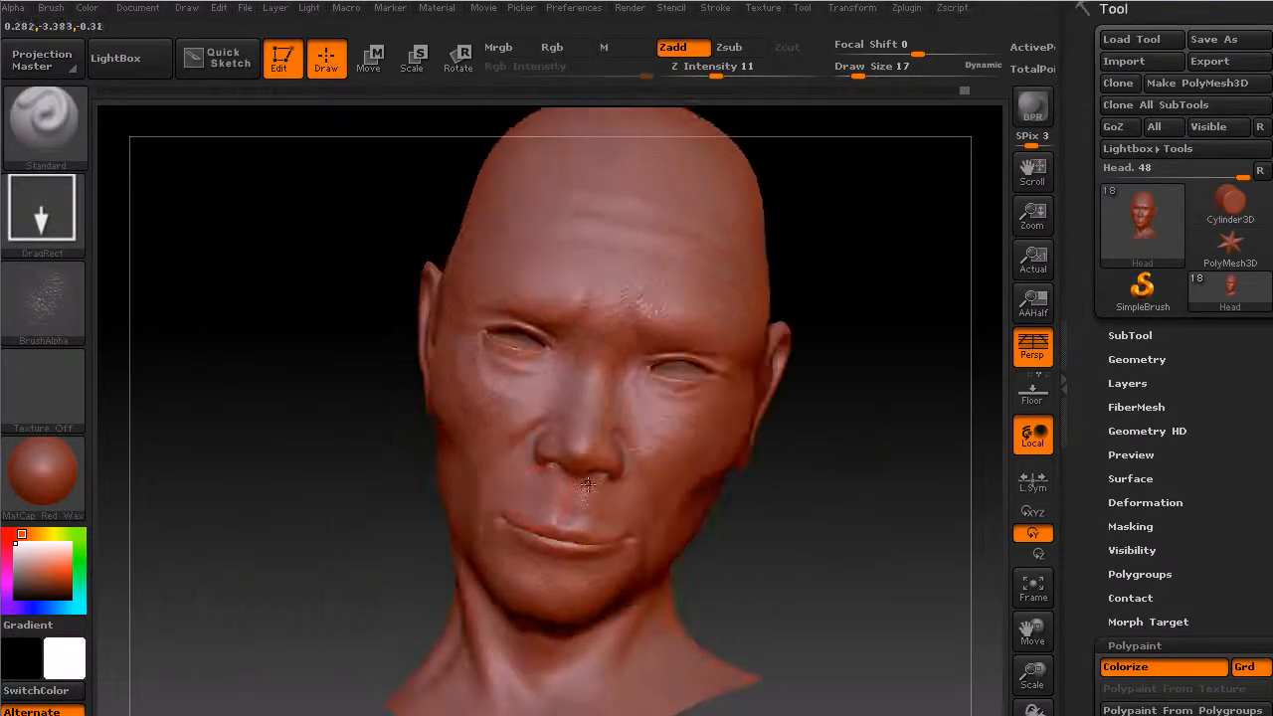
Load the Leathery Skin99 alpha and set the Z Intensity to 7 for detailing the upper face.
key(comma)
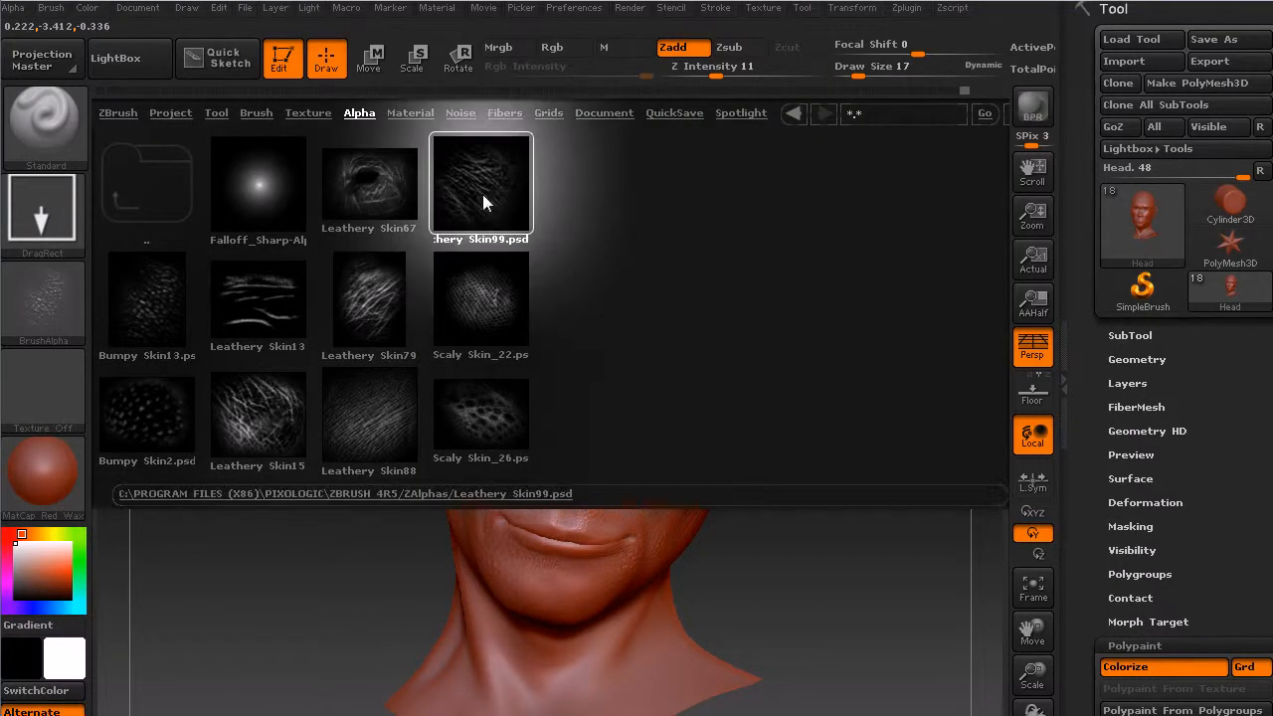
double_click(482, 192)
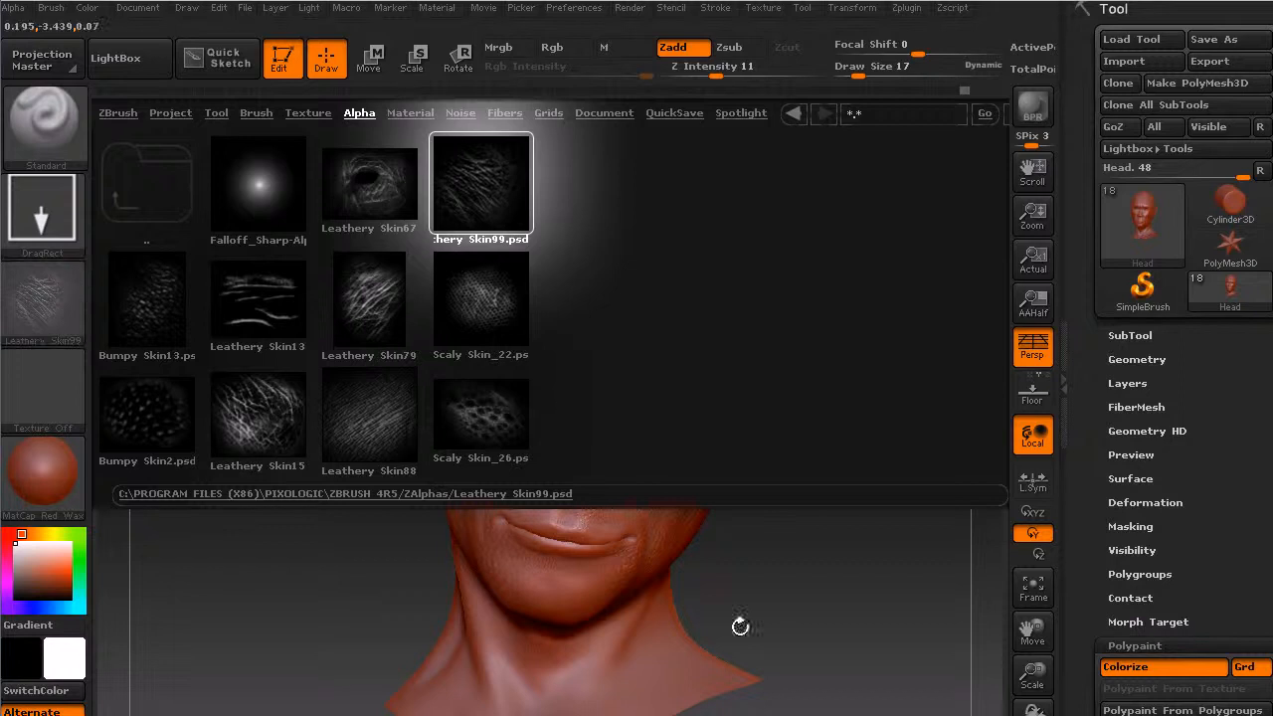
click(803, 600)
drag(1032, 676, 959, 715)
drag(219, 544, 283, 488)
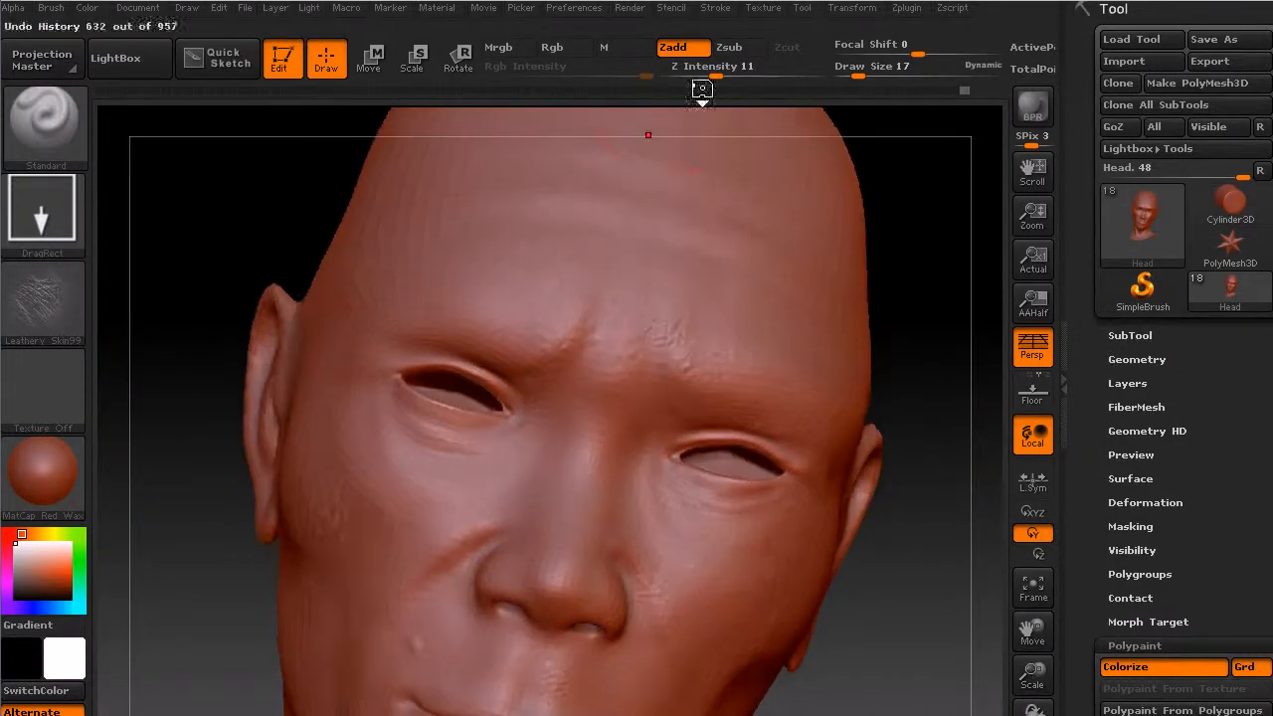
drag(702, 66, 691, 65)
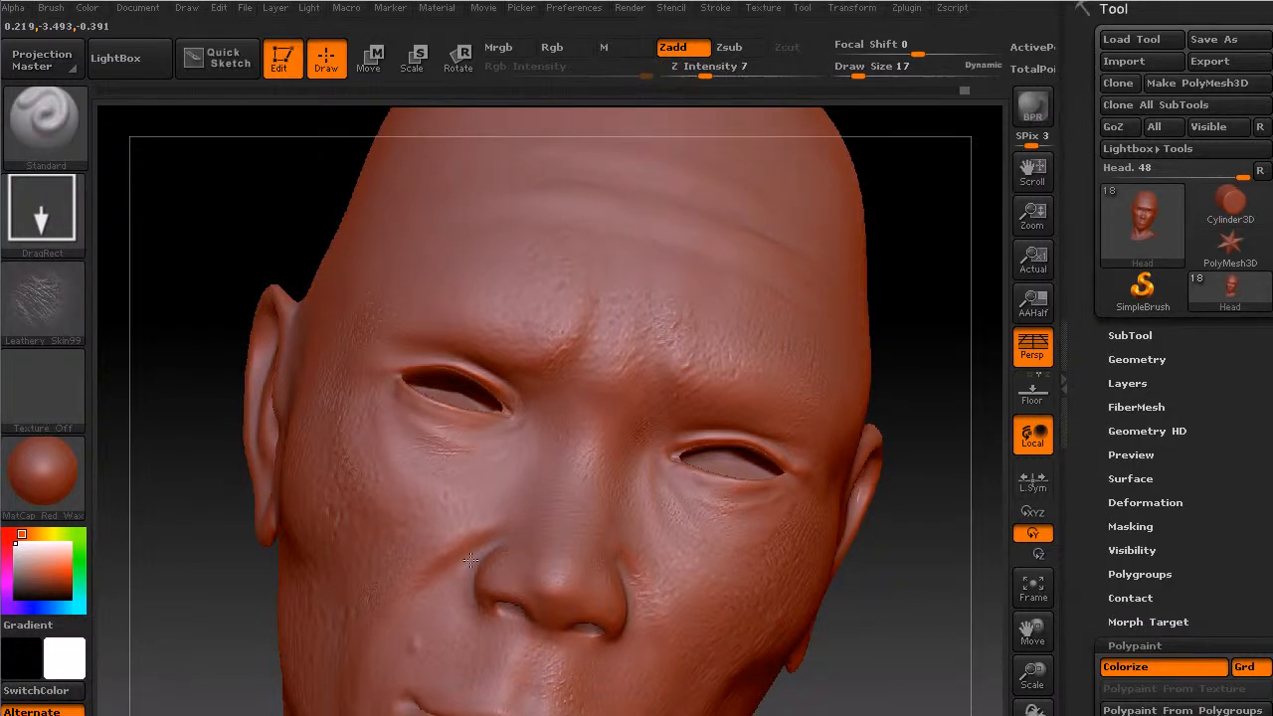
Stamp leathery wrinkles under the eyes and across the forehead, undoing the stamp beside the nose.
drag(471, 573, 486, 566)
key(ctrl+z)
drag(429, 451, 455, 529)
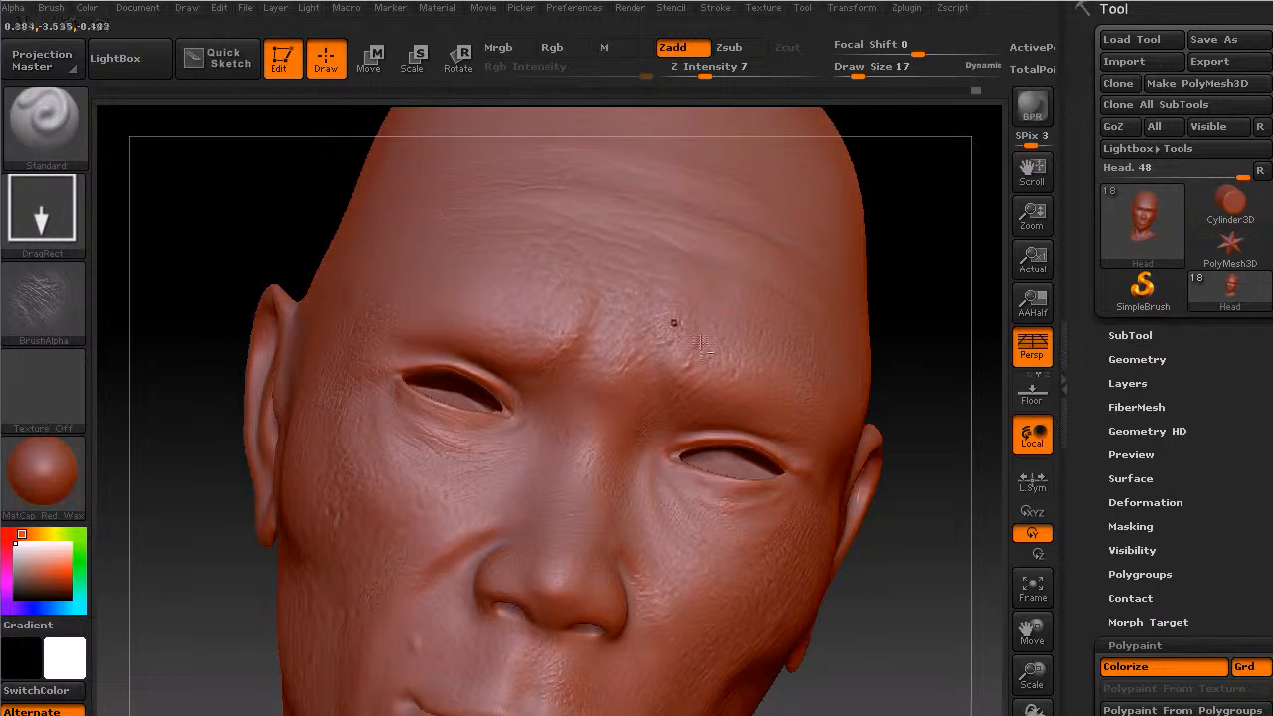
drag(930, 602, 820, 555)
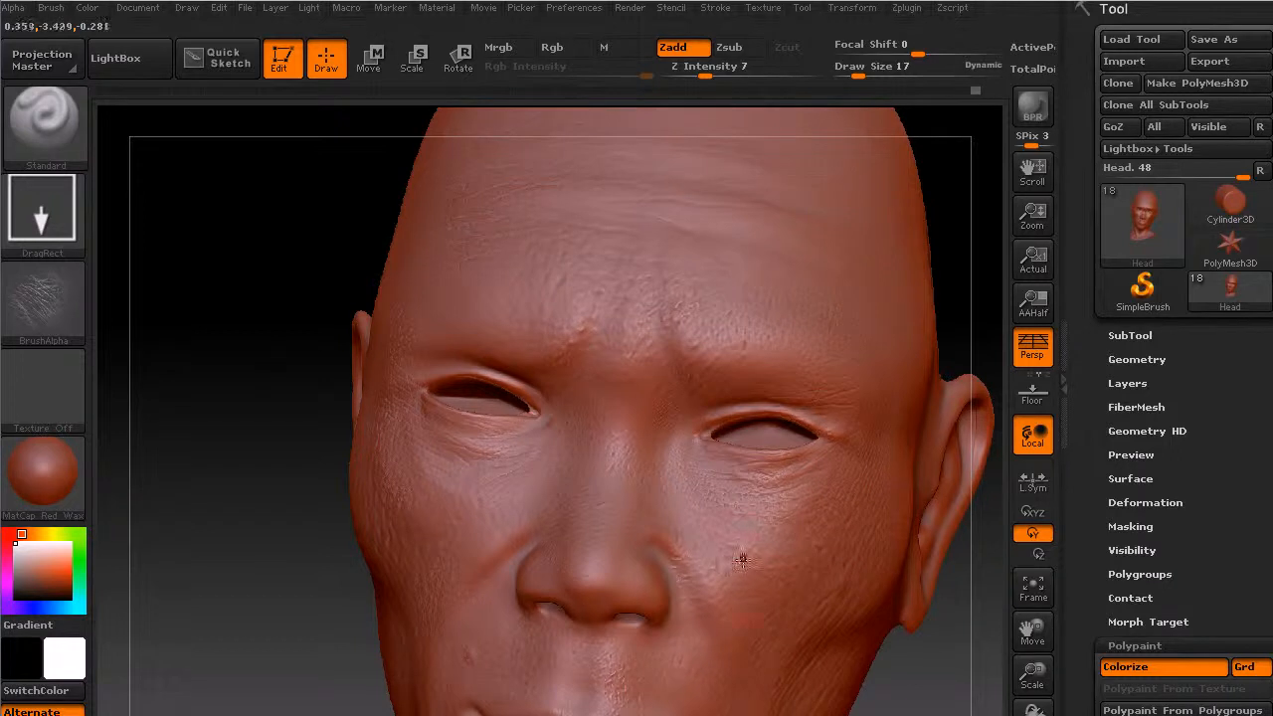
Load the Leathery Skin15 alpha, stamp it over both cheeks and smooth the fold beside the nose.
key(comma)
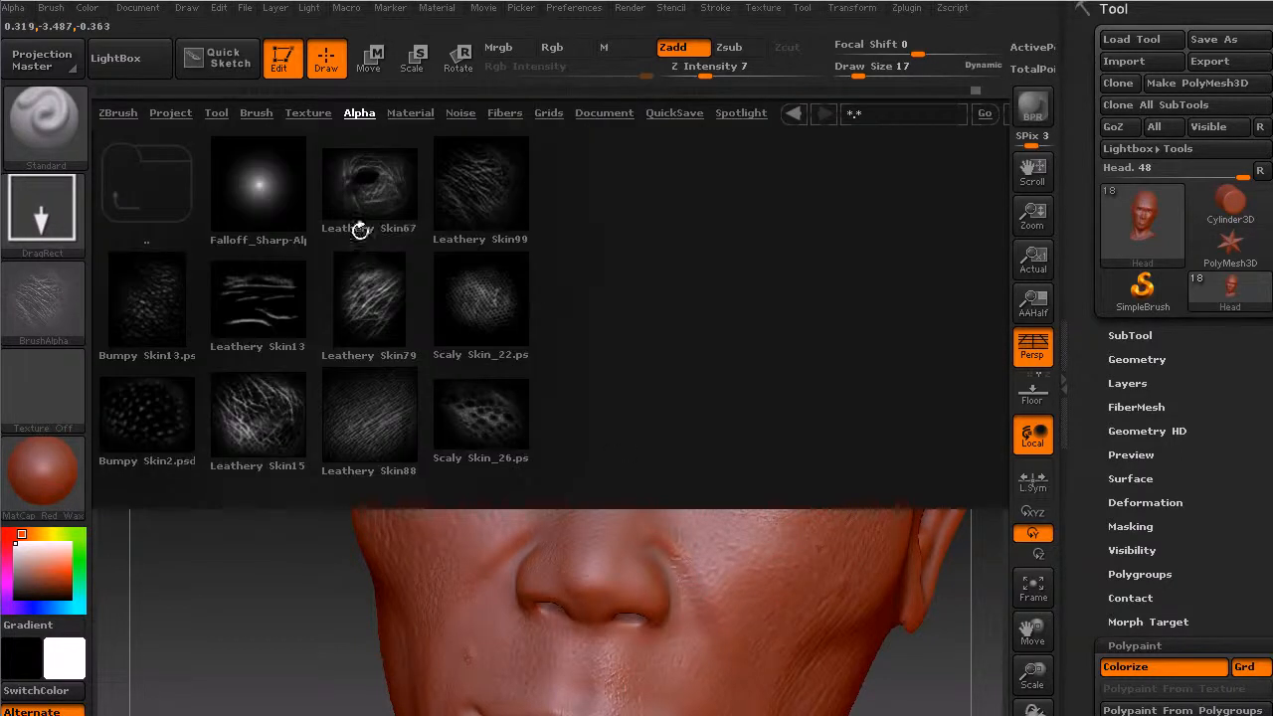
double_click(261, 423)
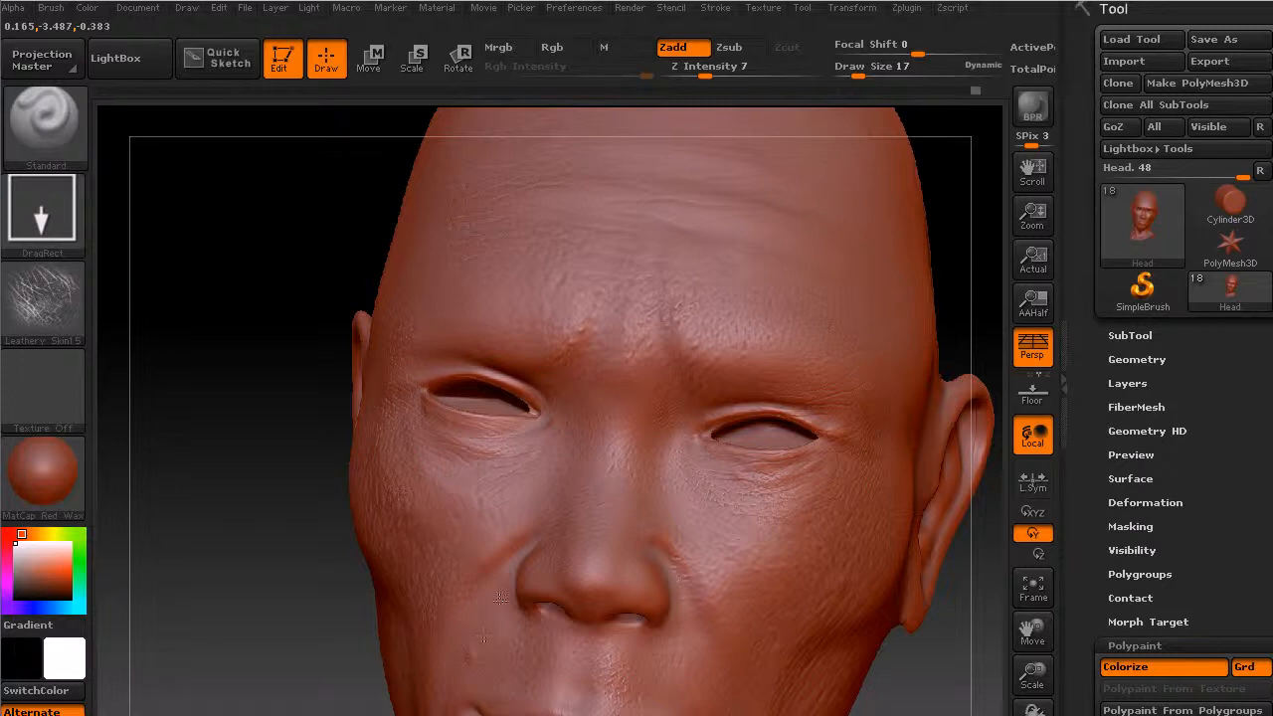
alt+drag(240, 614, 172, 468)
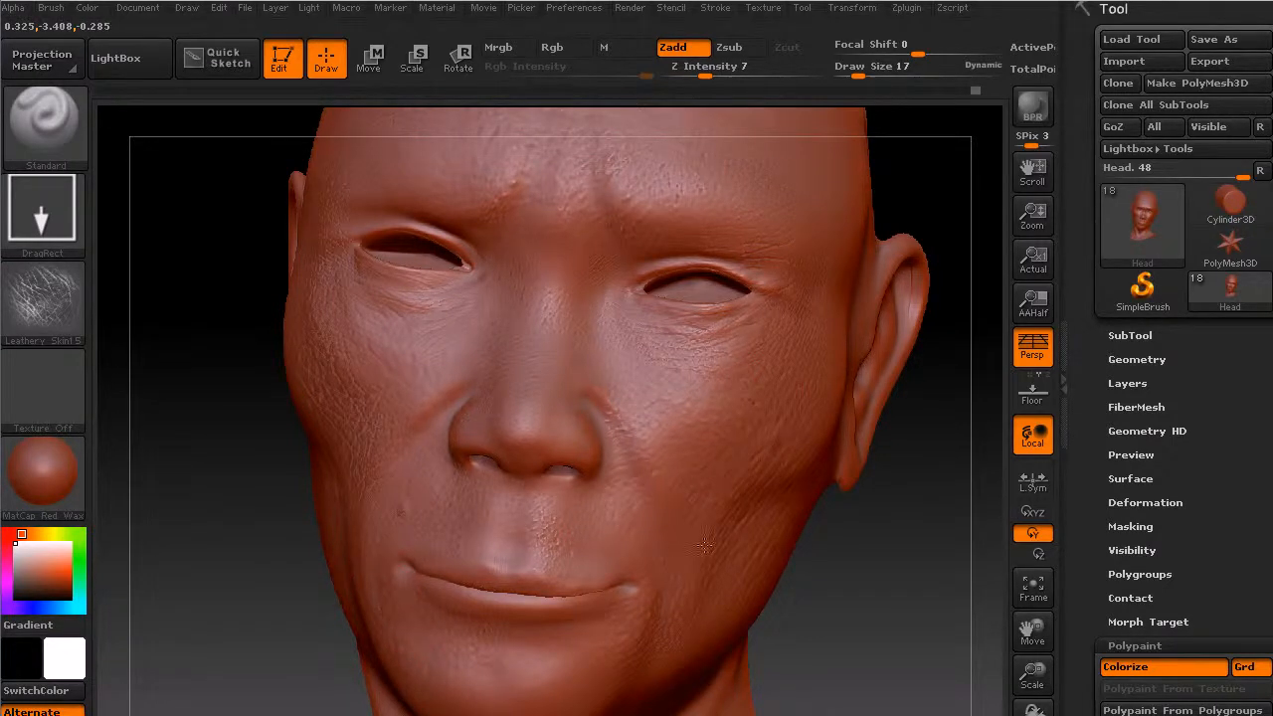
shift+drag(614, 469, 584, 446)
drag(746, 389, 738, 387)
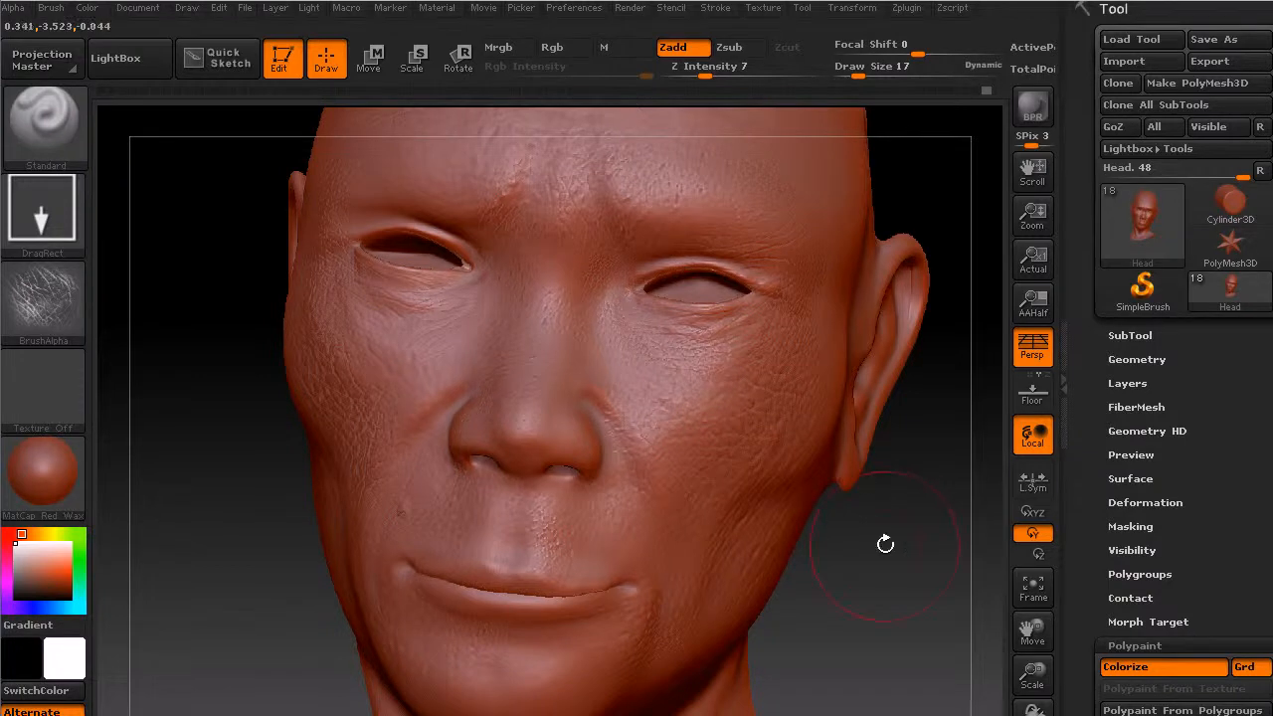
Stamp leathery skin texture around the mouth, lower lip, chin and jaw.
drag(886, 540, 875, 637)
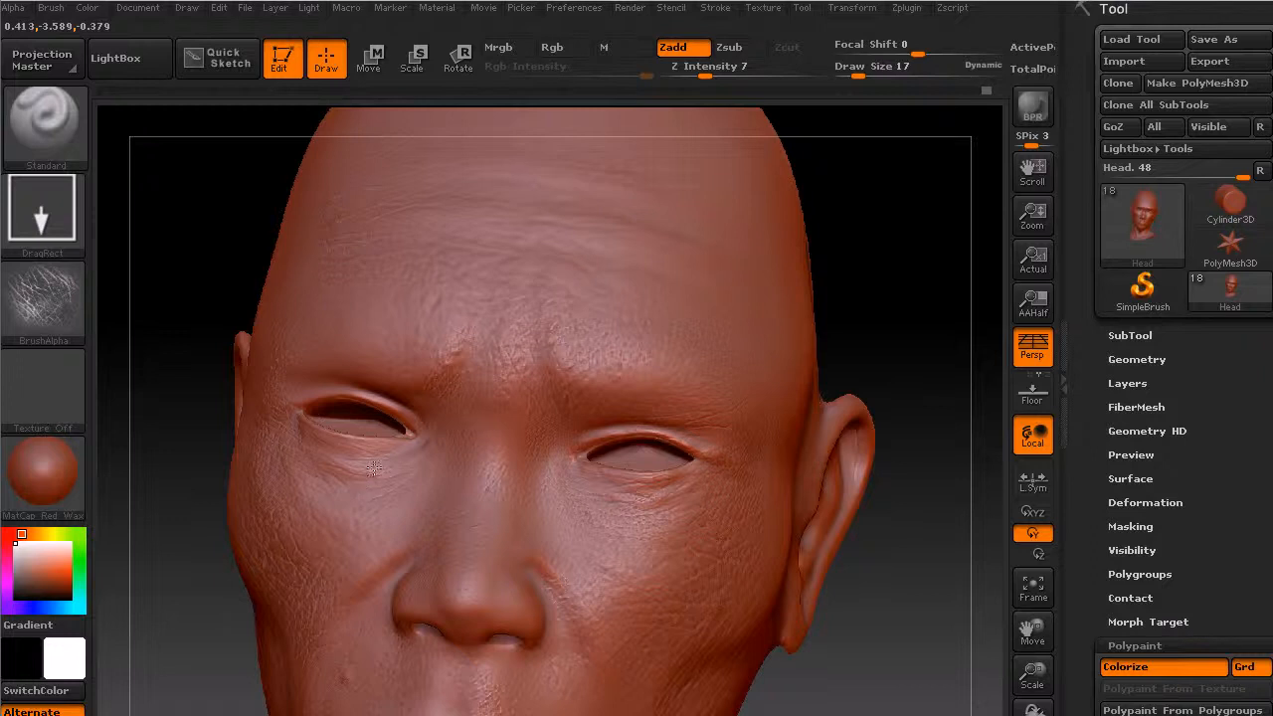
drag(862, 663, 847, 515)
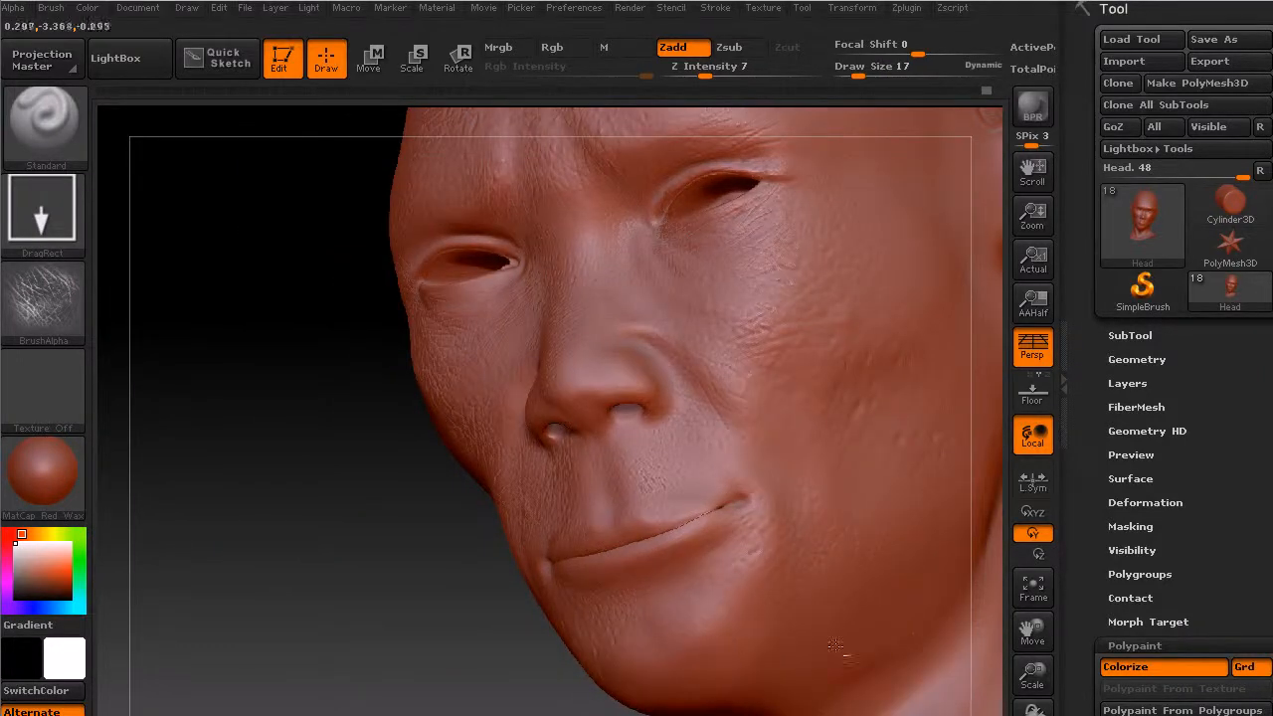
shift+drag(418, 597, 429, 602)
drag(1035, 668, 1041, 712)
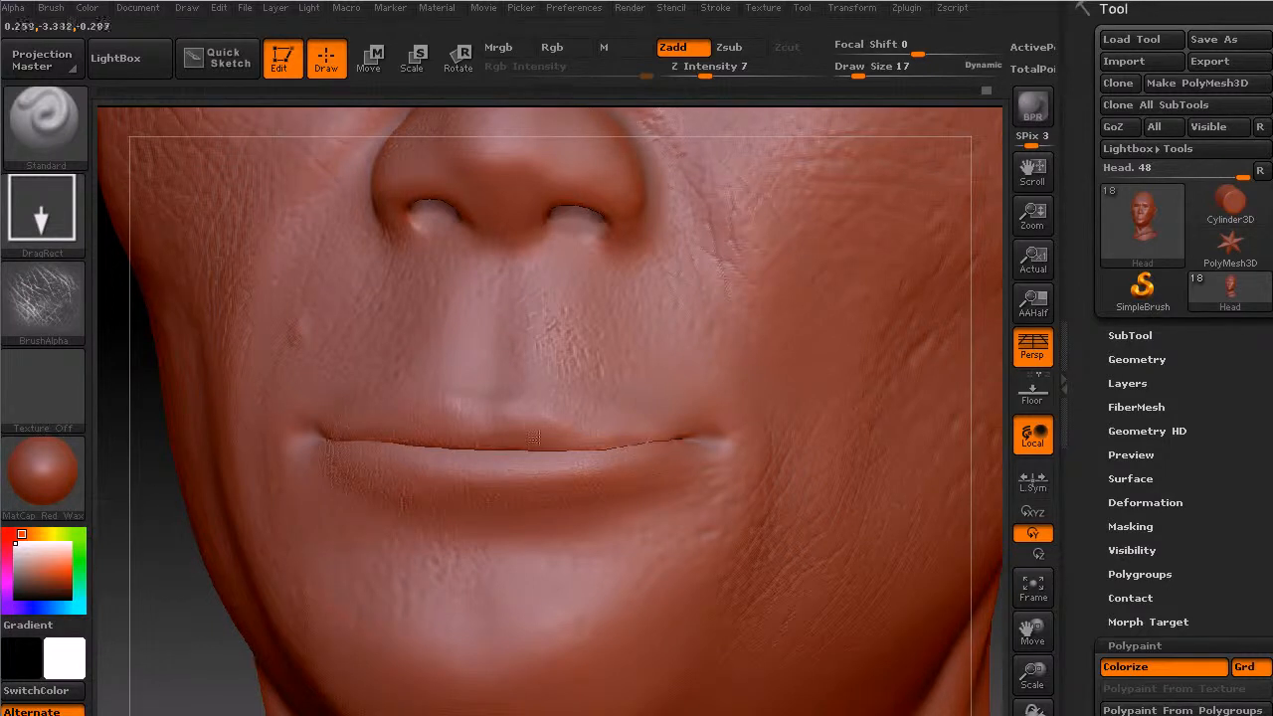
Examine the stamped skin detail across the whole head from several angles.
ctrl+right_drag(628, 490, 670, 484)
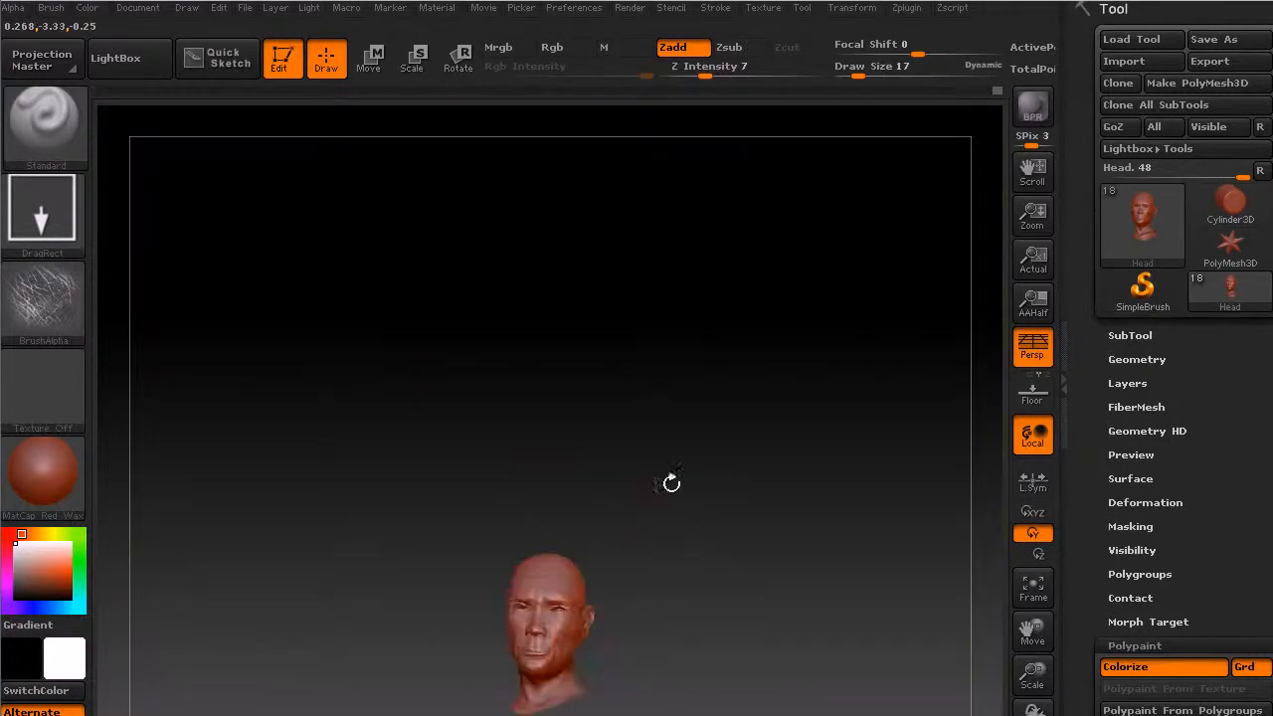
alt+drag(713, 597, 732, 357)
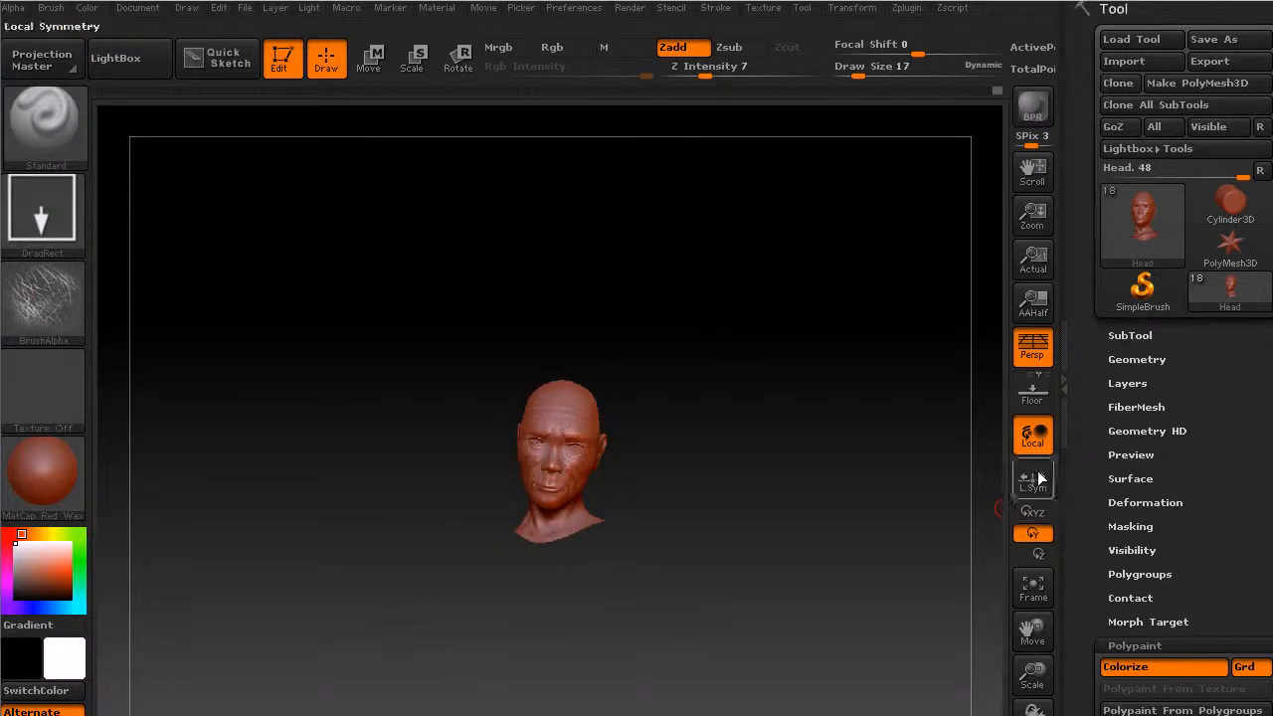
drag(1031, 673, 1032, 677)
mouse_move(838, 557)
mouse_down()
mouse_move(763, 449)
mouse_move(800, 459)
mouse_up()
key(shift)
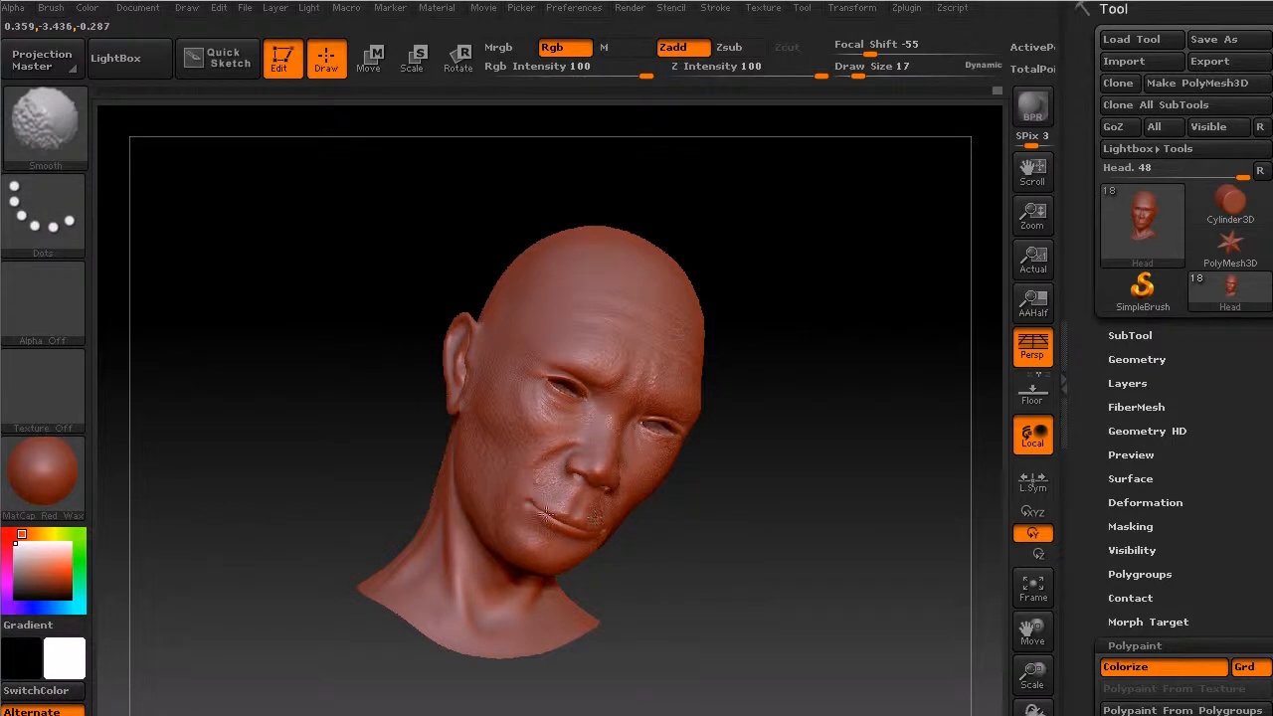
mouse_move(796, 477)
mouse_down()
mouse_move(762, 449)
mouse_move(799, 488)
mouse_move(622, 418)
mouse_move(660, 434)
mouse_up()
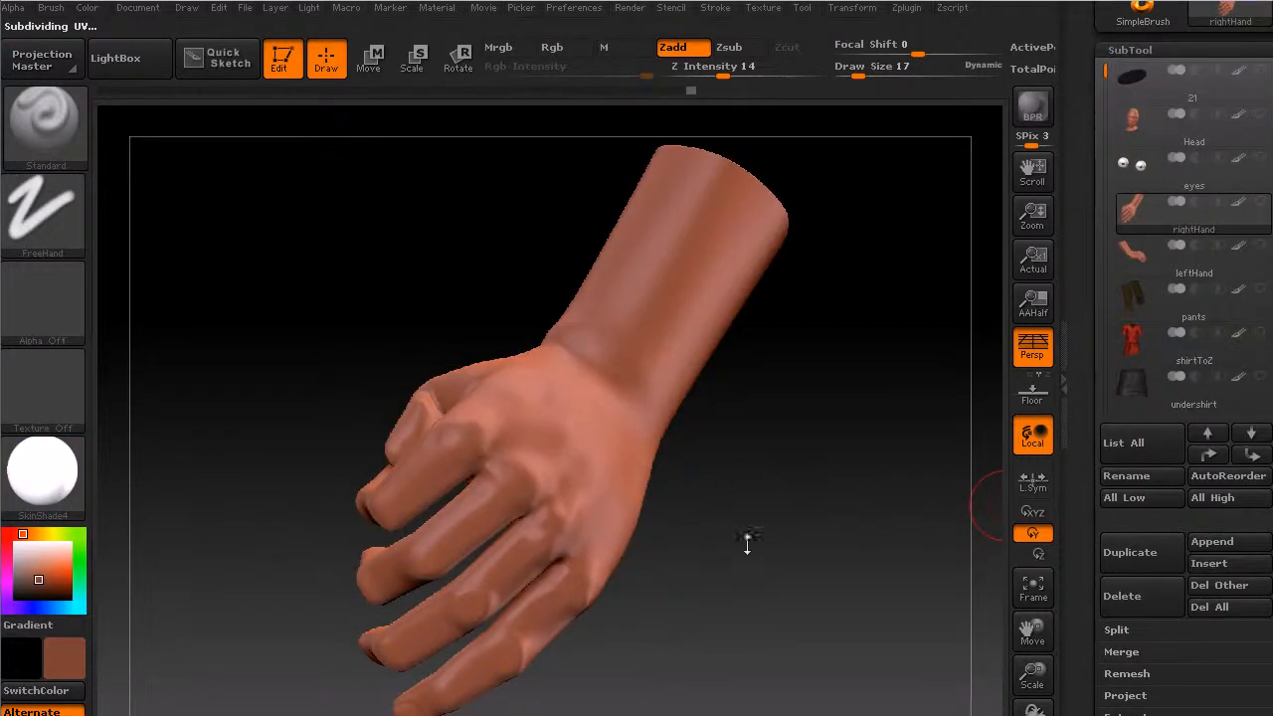
Set up the Standard brush with a DragRect stroke and the Leathery Skin15 alpha for detailing the right hand.
drag(747, 540, 753, 509)
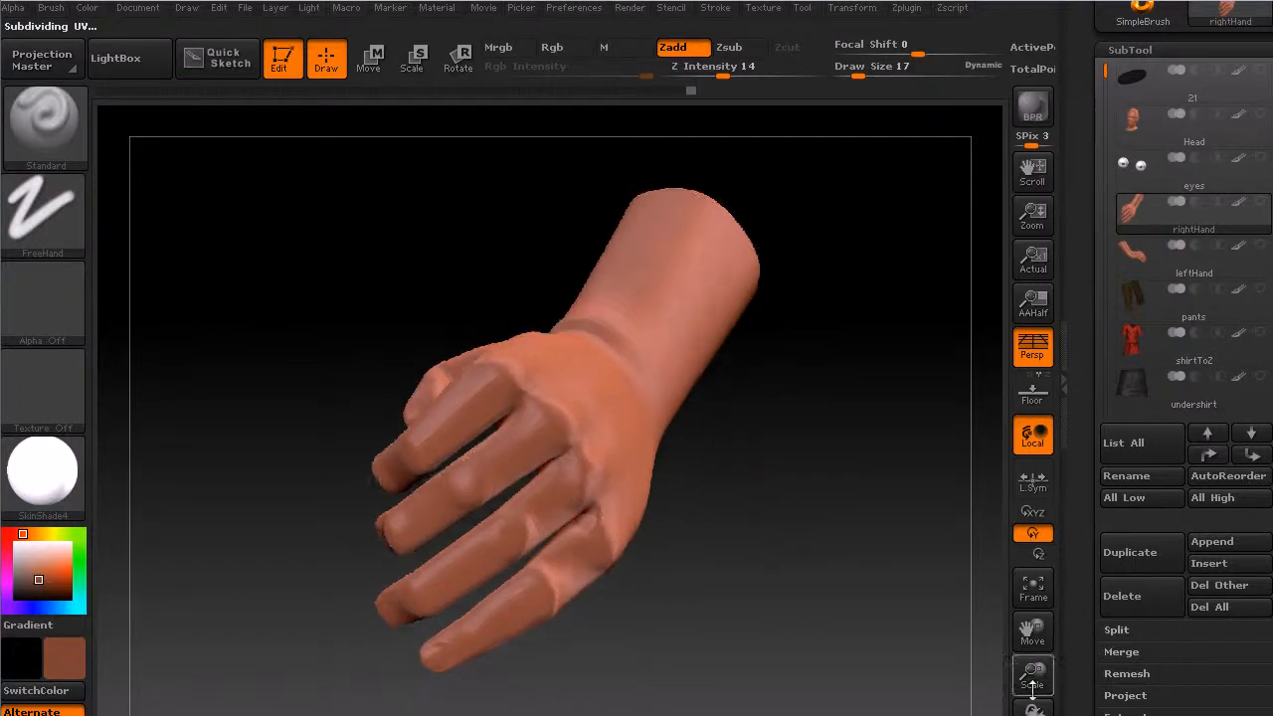
drag(1033, 690, 1033, 708)
drag(875, 651, 834, 547)
click(34, 213)
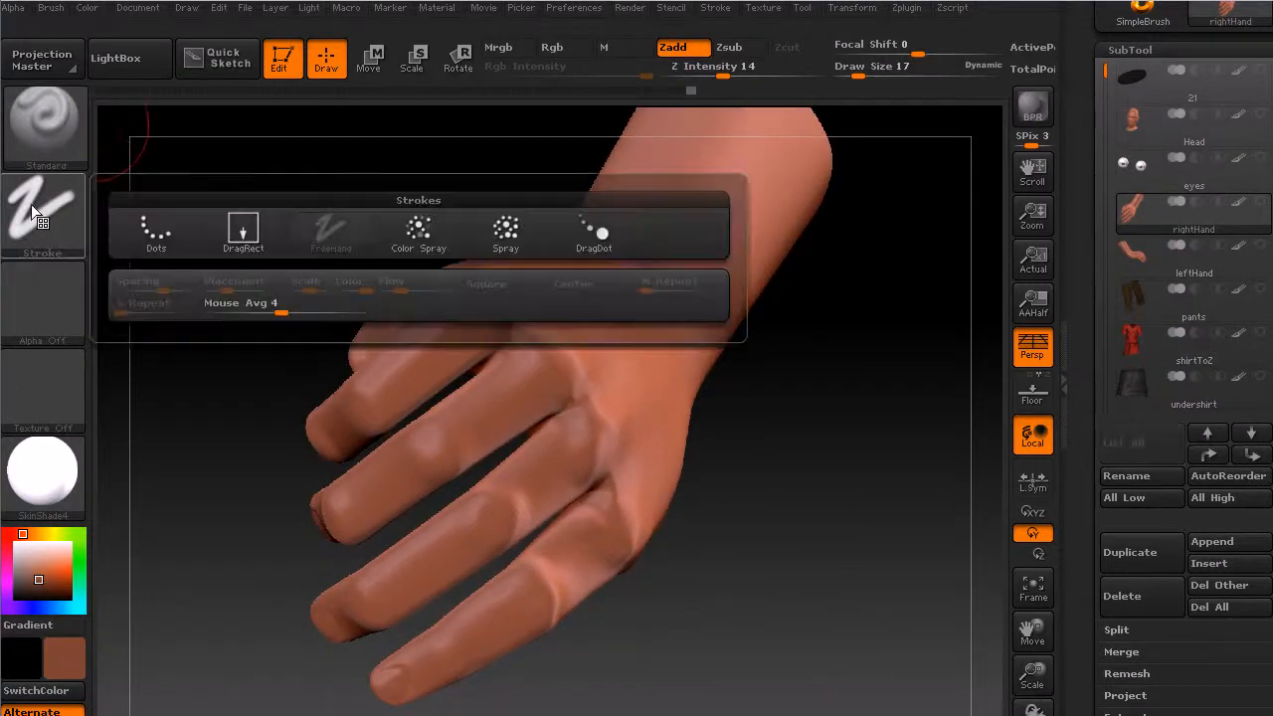
click(243, 231)
click(42, 291)
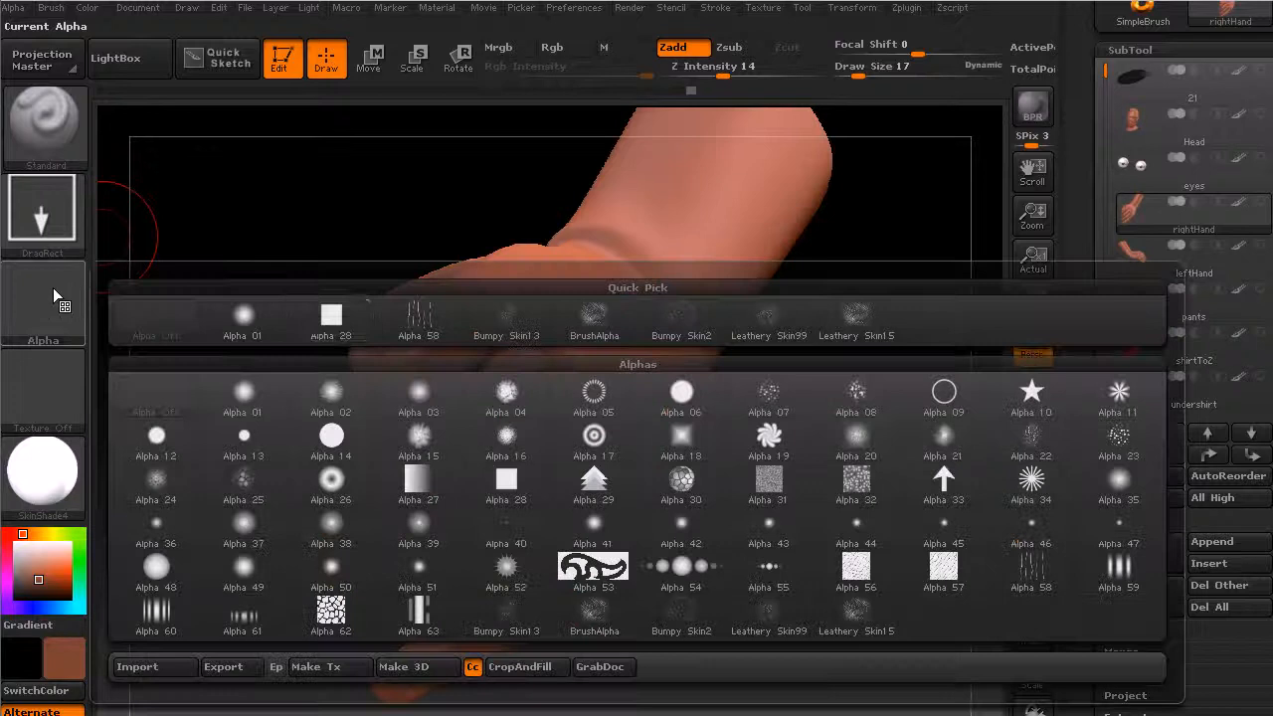
click(860, 324)
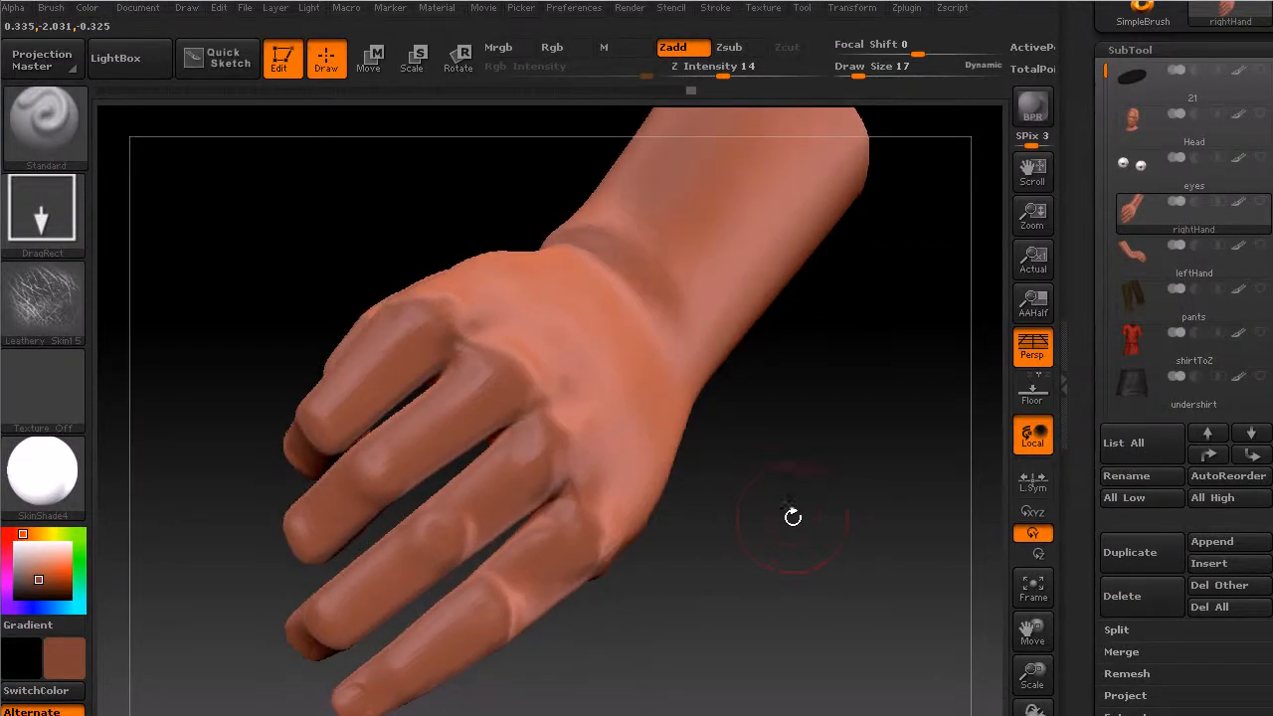
Try leathery skin stamps on the knuckles of the right hand and undo them.
drag(501, 366, 539, 395)
drag(503, 453, 505, 450)
key(ctrl+z)
drag(501, 365, 495, 357)
drag(826, 489, 945, 502)
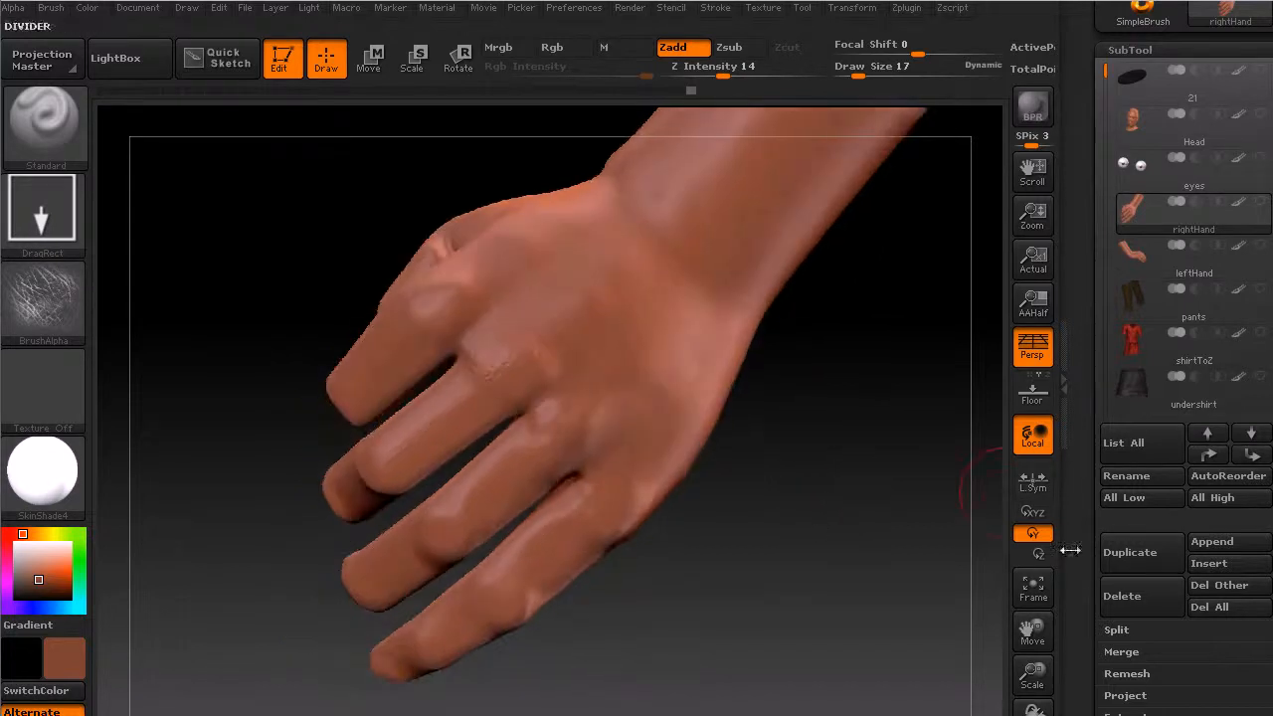
drag(1032, 676, 1035, 701)
key(ctrl+z)
Subdivide the right hand mesh and stamp leathery wrinkles over the middle, ring and little finger joints.
mouse_move(850, 648)
mouse_down()
mouse_move(860, 577)
mouse_move(852, 597)
mouse_move(333, 437)
mouse_up()
key(ctrl+d)
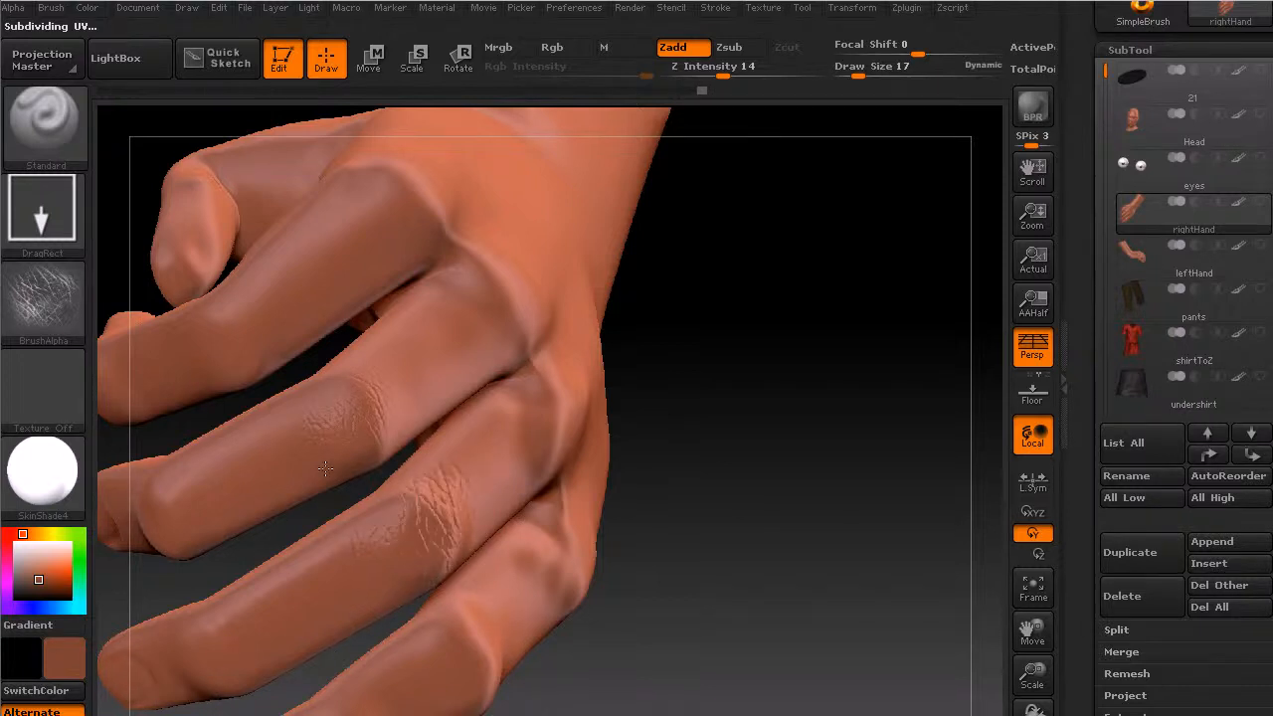
drag(335, 488, 319, 511)
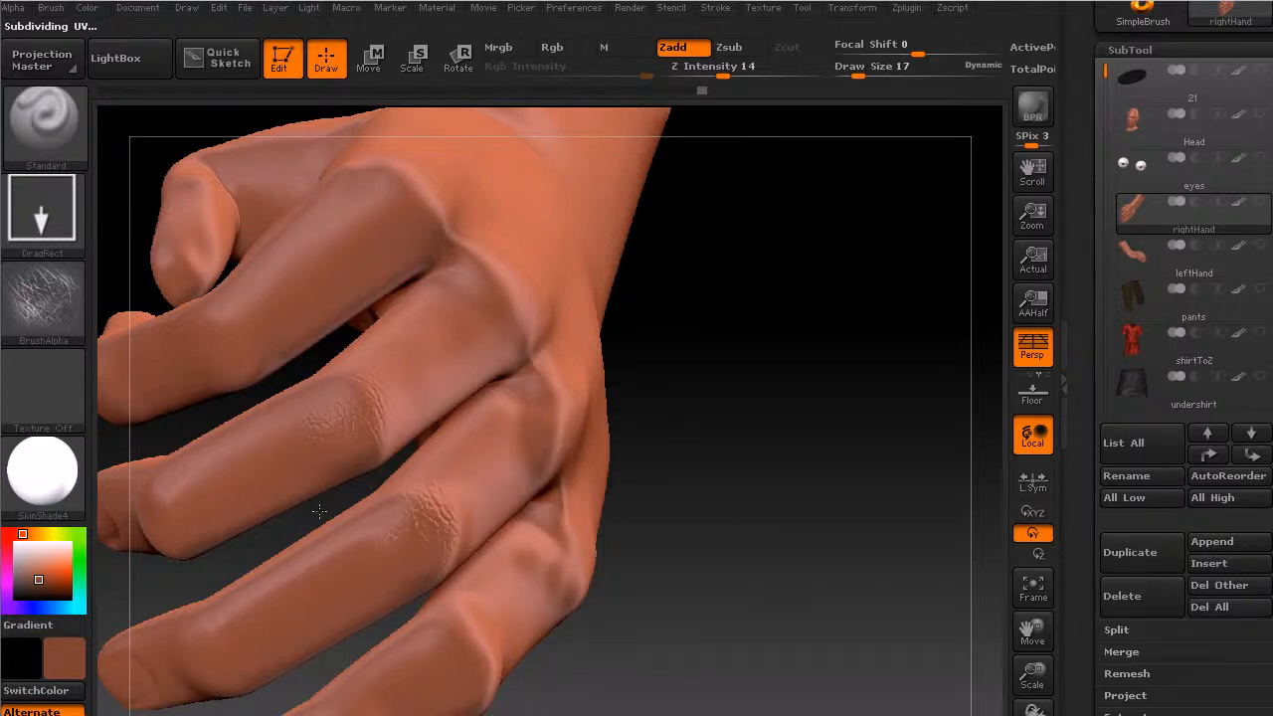
alt+drag(737, 585, 437, 502)
drag(663, 636, 314, 482)
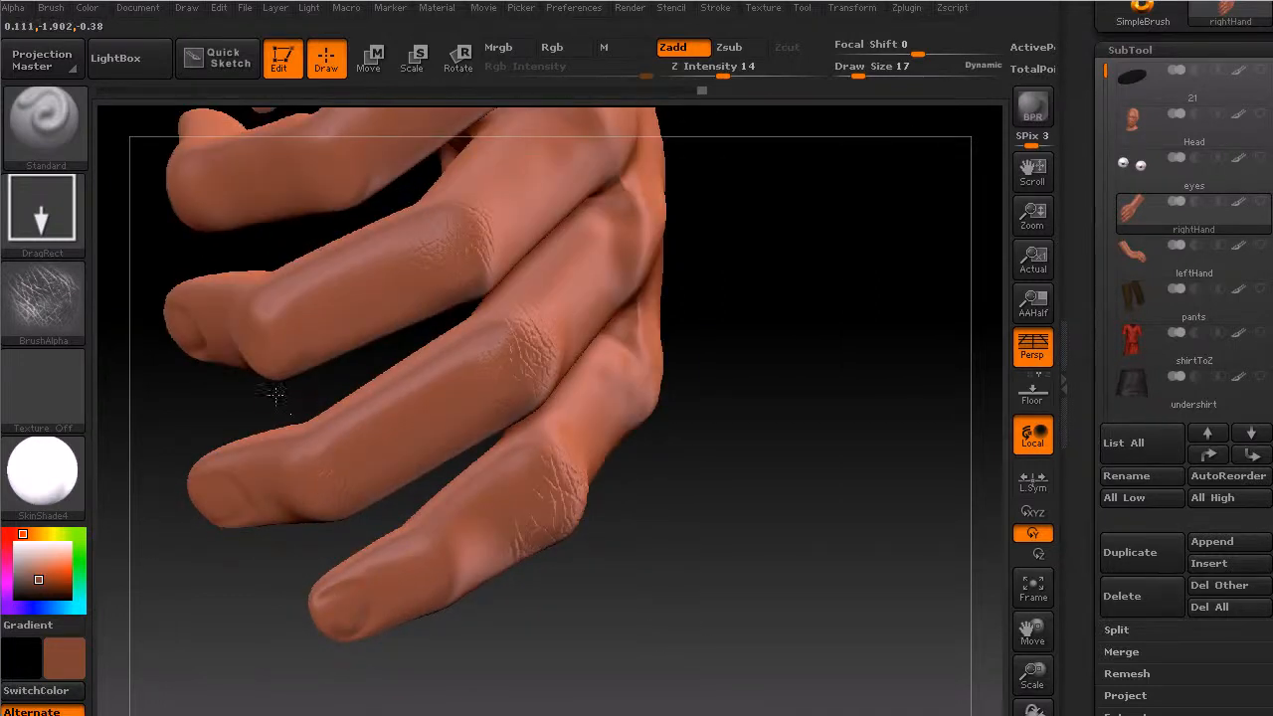
Load the Bumpy Skin13 alpha and stamp bumpy skin along the ring and little fingers between the joints.
click(51, 302)
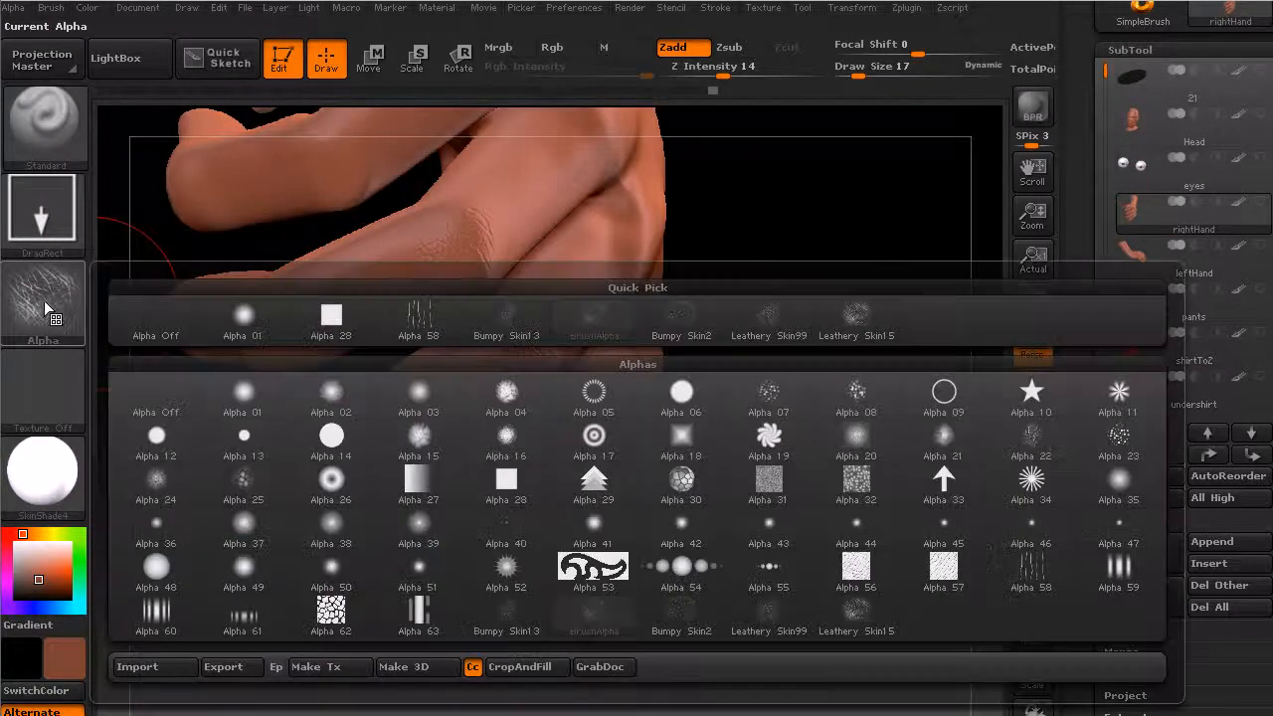
click(515, 316)
drag(514, 323, 527, 363)
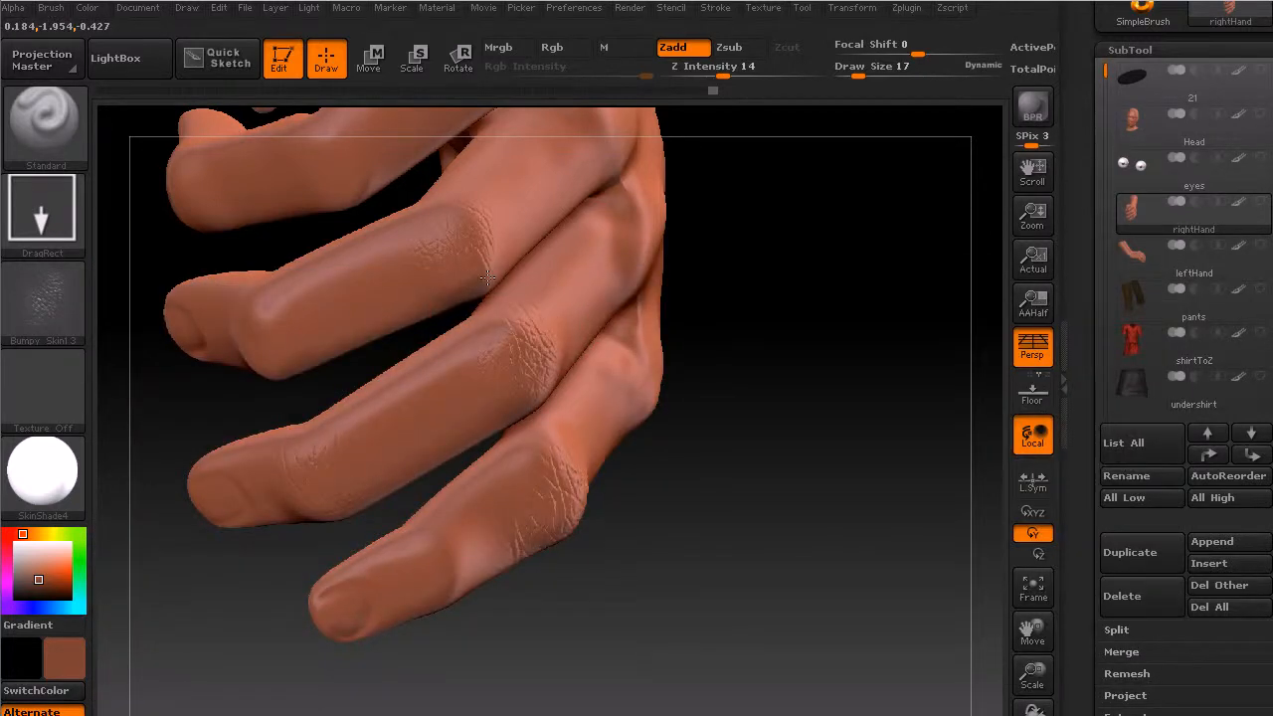
drag(707, 404, 612, 374)
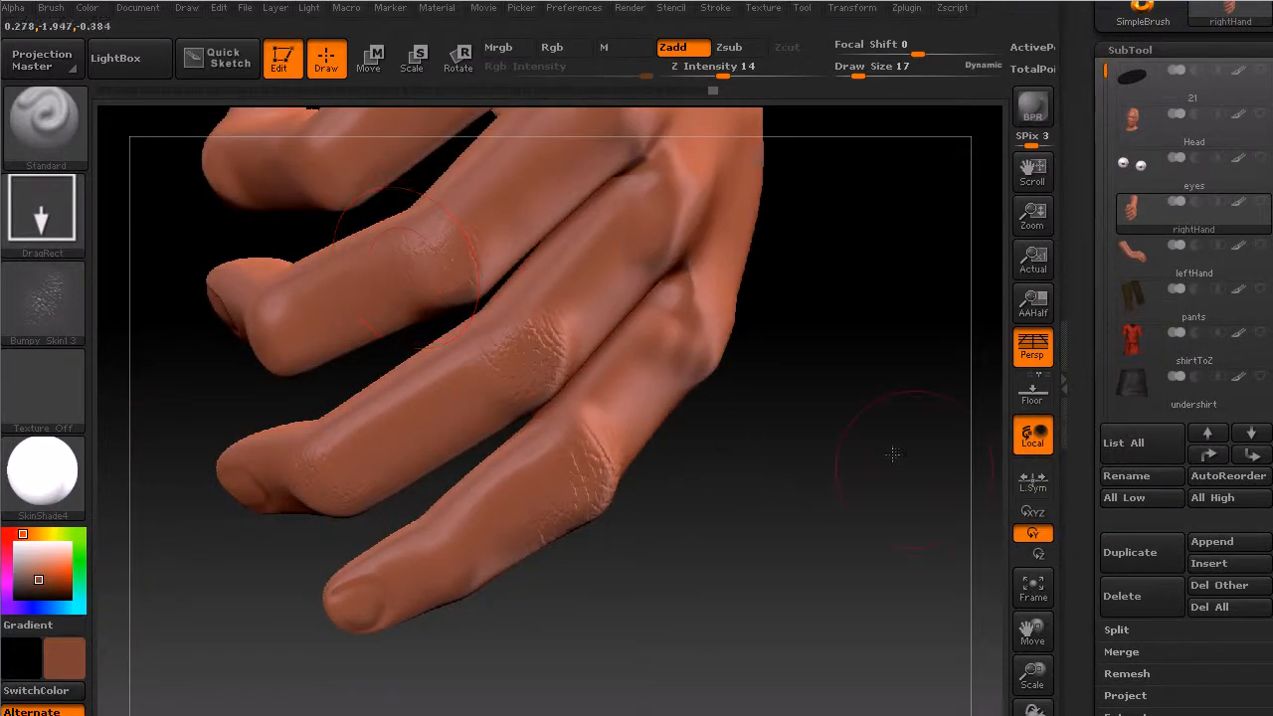
drag(893, 454, 850, 441)
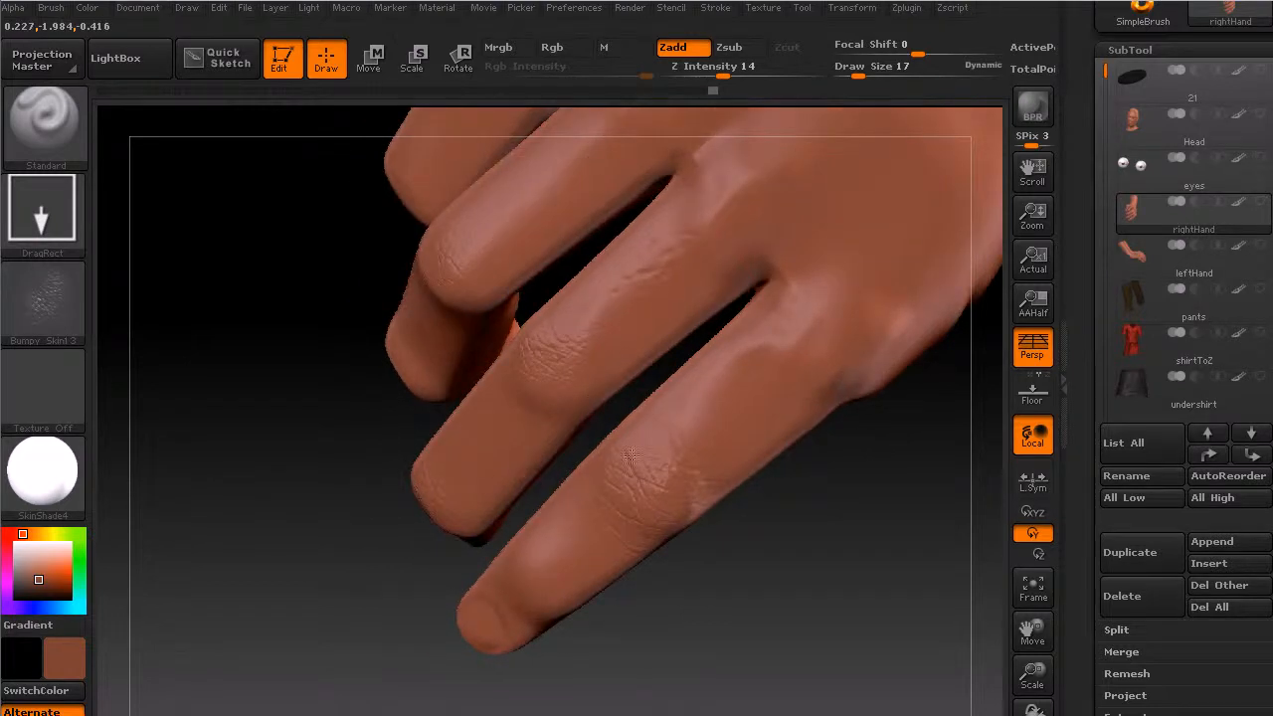
drag(681, 477, 685, 473)
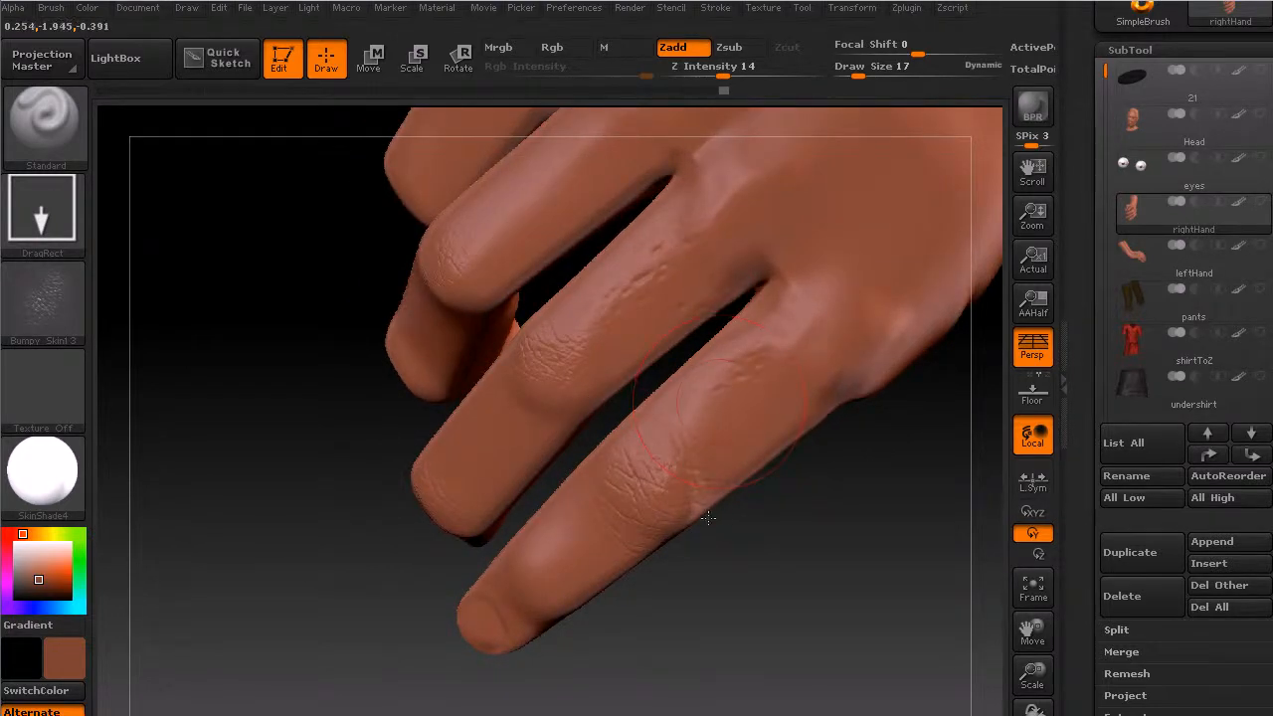
drag(745, 568, 550, 575)
drag(533, 659, 530, 650)
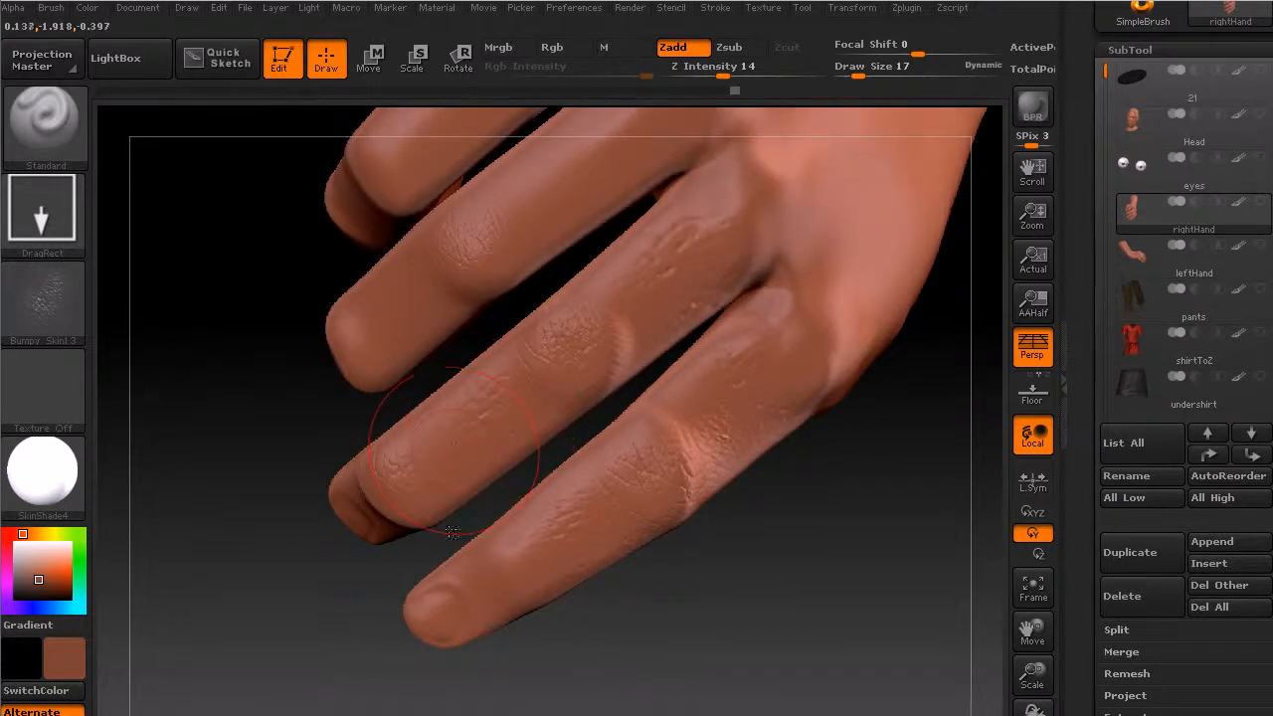
Stamp the same bumpy skin texture along the middle and index fingers.
alt+drag(235, 340, 294, 654)
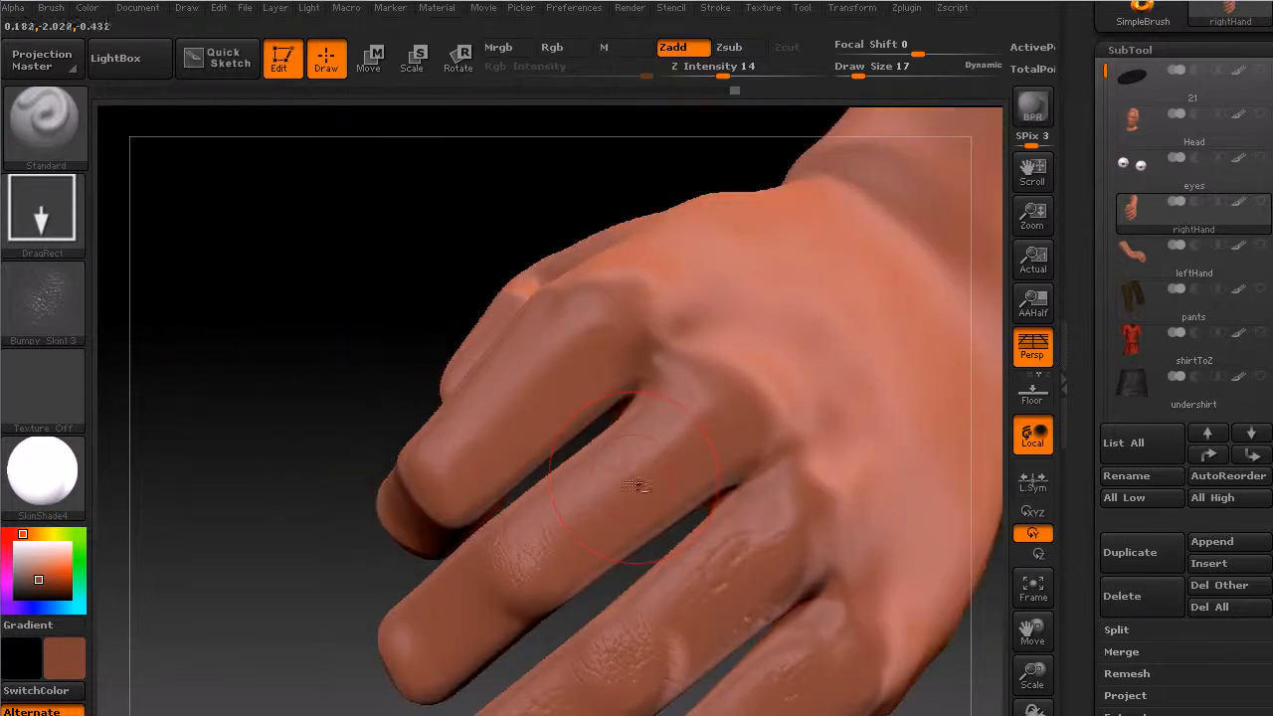
drag(637, 478, 597, 627)
drag(324, 283, 321, 344)
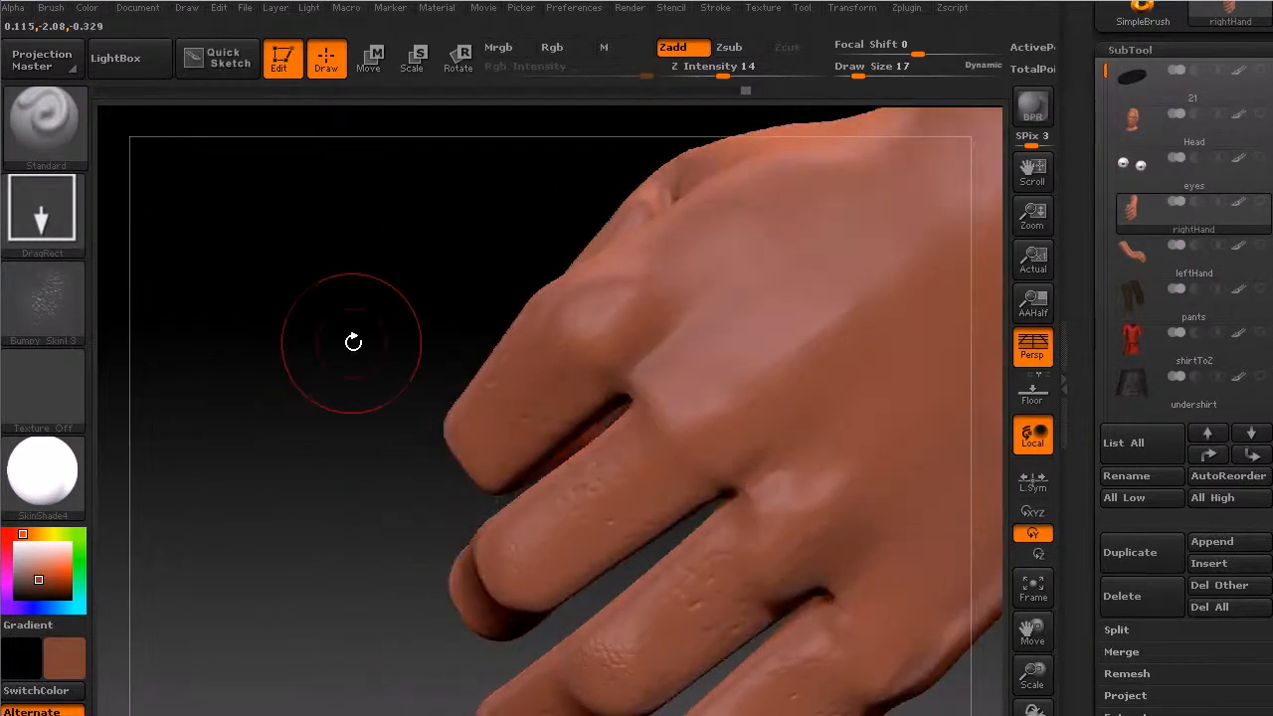
Load the Leathery Skin15 alpha, undo a trial stamp on the back of the hand and set the Z Intensity to 8.
drag(389, 265, 149, 338)
click(30, 293)
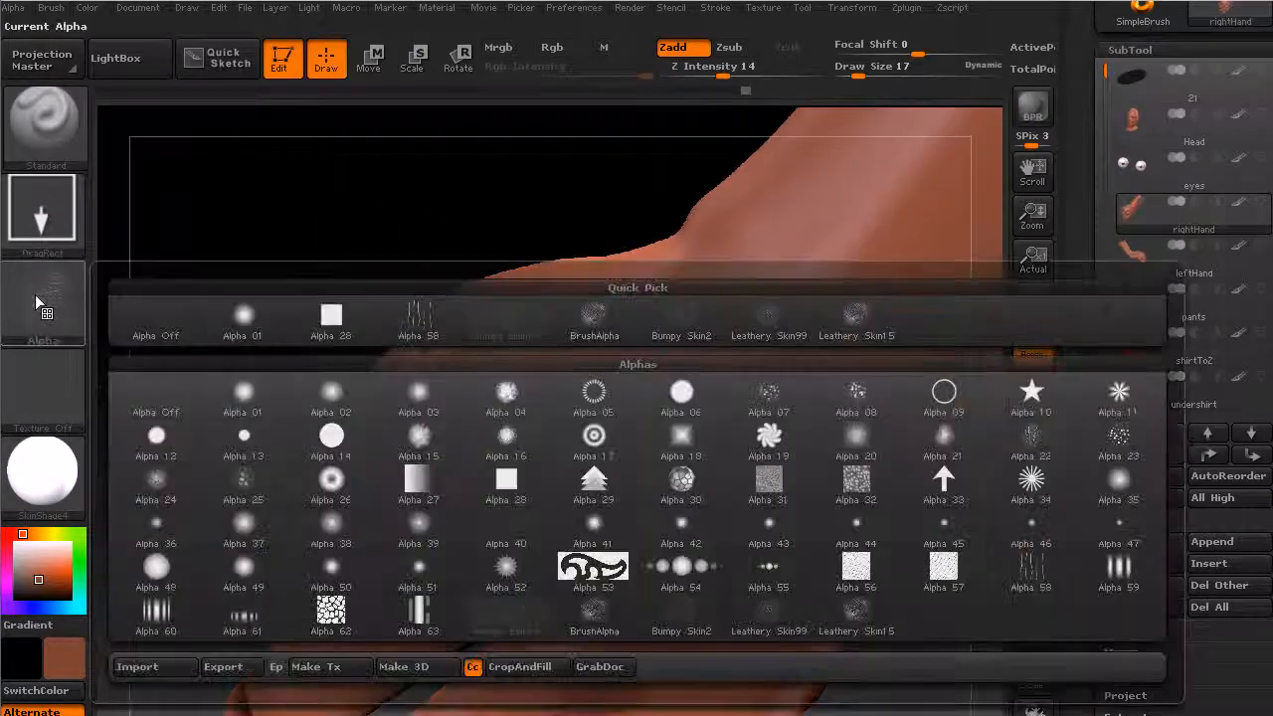
click(851, 316)
mouse_move(660, 475)
mouse_down()
mouse_move(880, 420)
mouse_move(958, 486)
mouse_up()
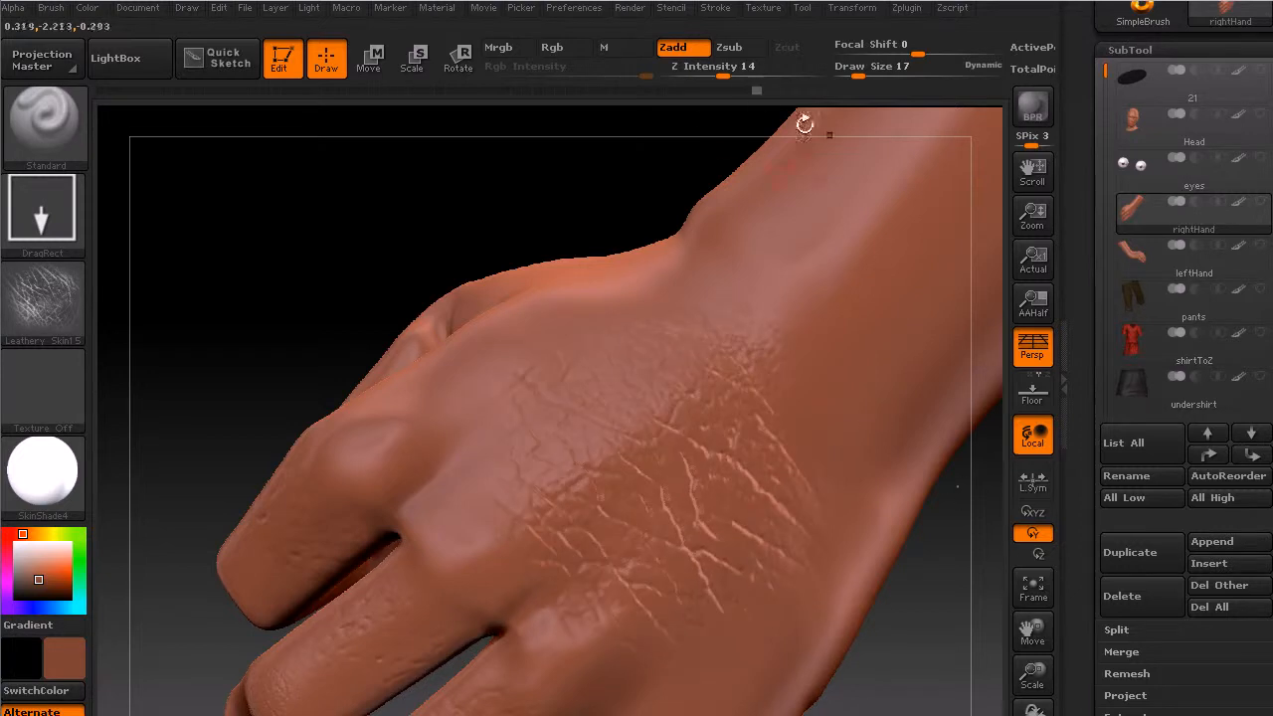
key(ctrl+z)
drag(725, 73, 708, 71)
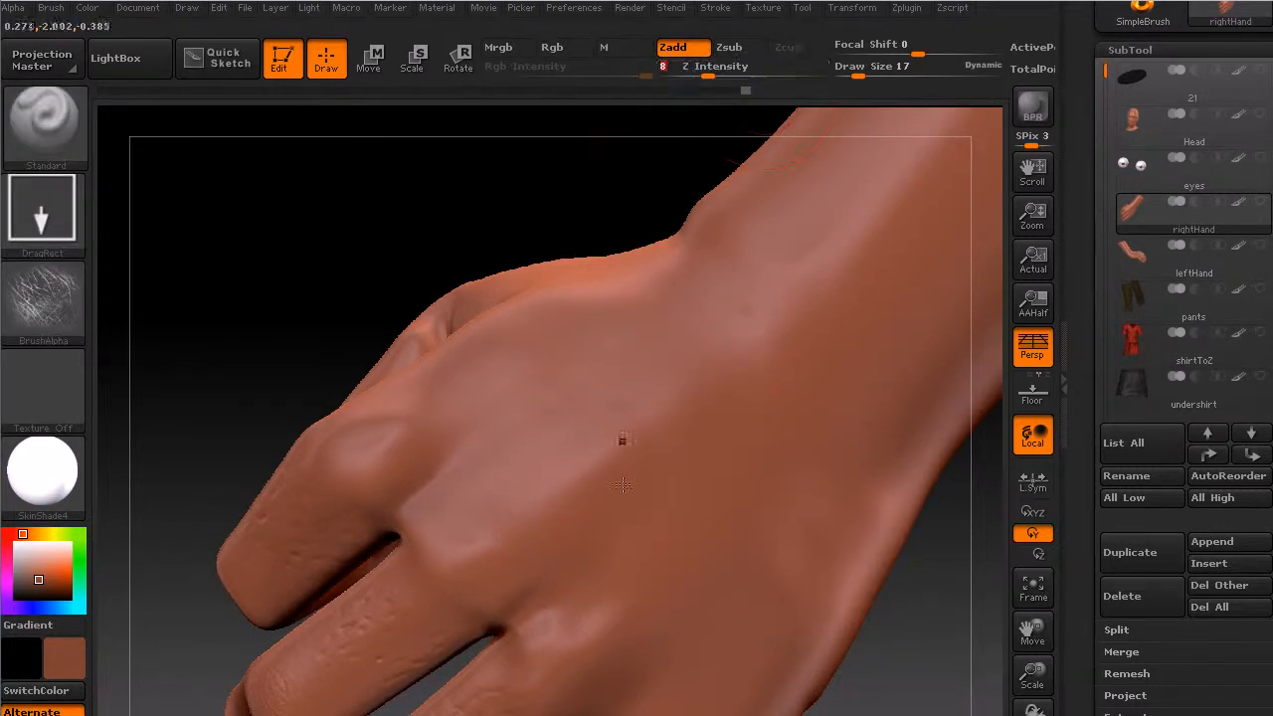
Stamp leathery wrinkles across the back of the hand toward the knuckles and the little finger side.
mouse_move(651, 450)
mouse_down()
mouse_move(1018, 406)
mouse_move(1047, 502)
mouse_up()
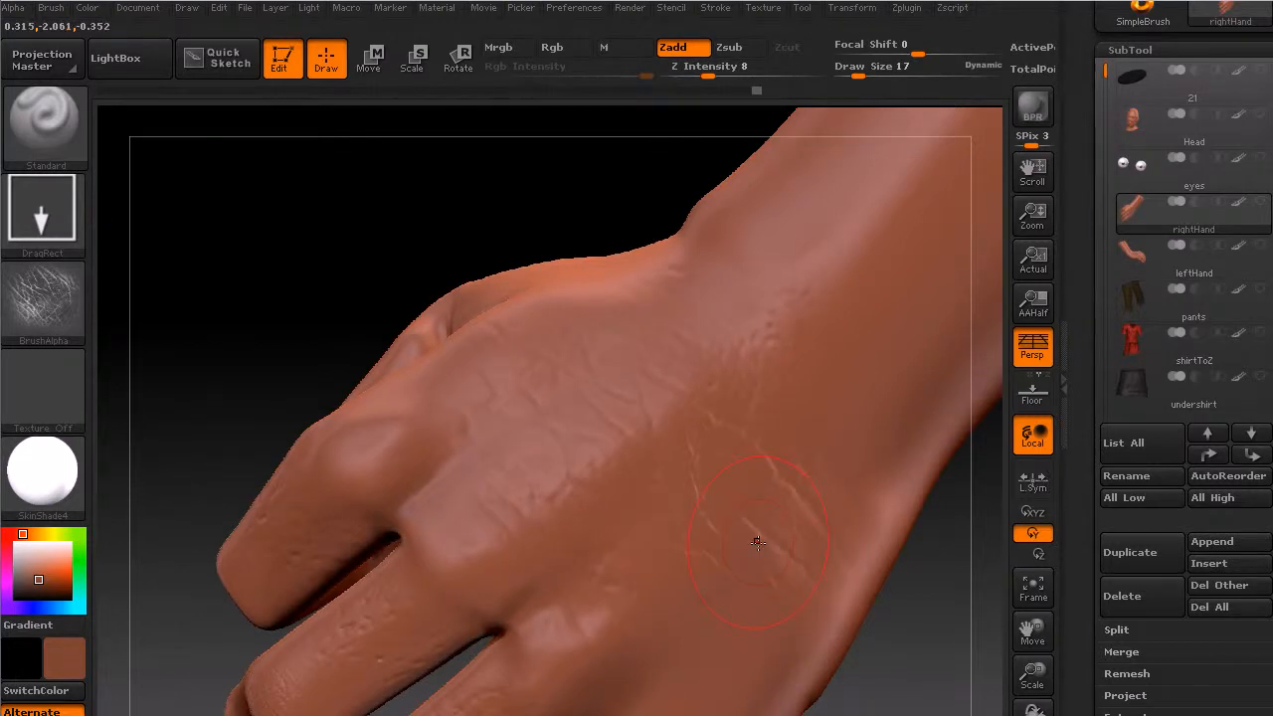
key(f)
key(f)
alt+drag(819, 543, 714, 464)
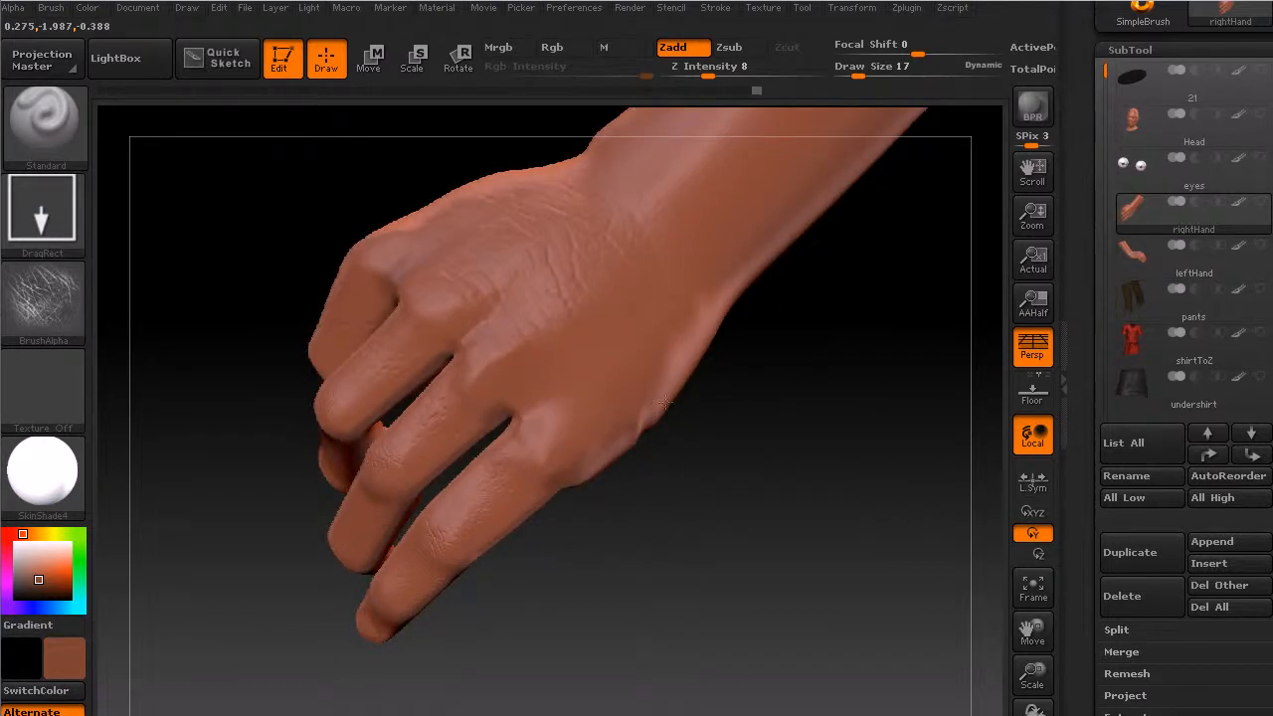
drag(716, 557, 816, 567)
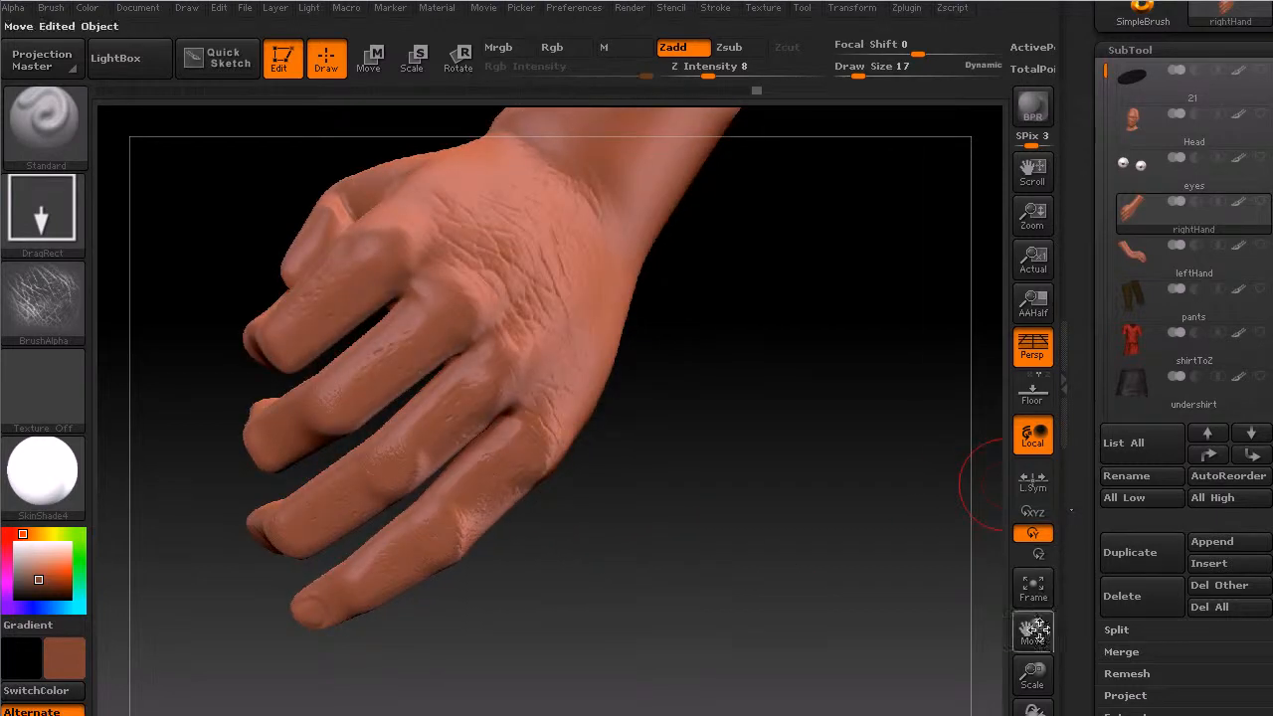
Switch to the Dam_Standard brush and set the Draw Size to 4 for carving fine creases in the fingers.
drag(1034, 676, 1035, 637)
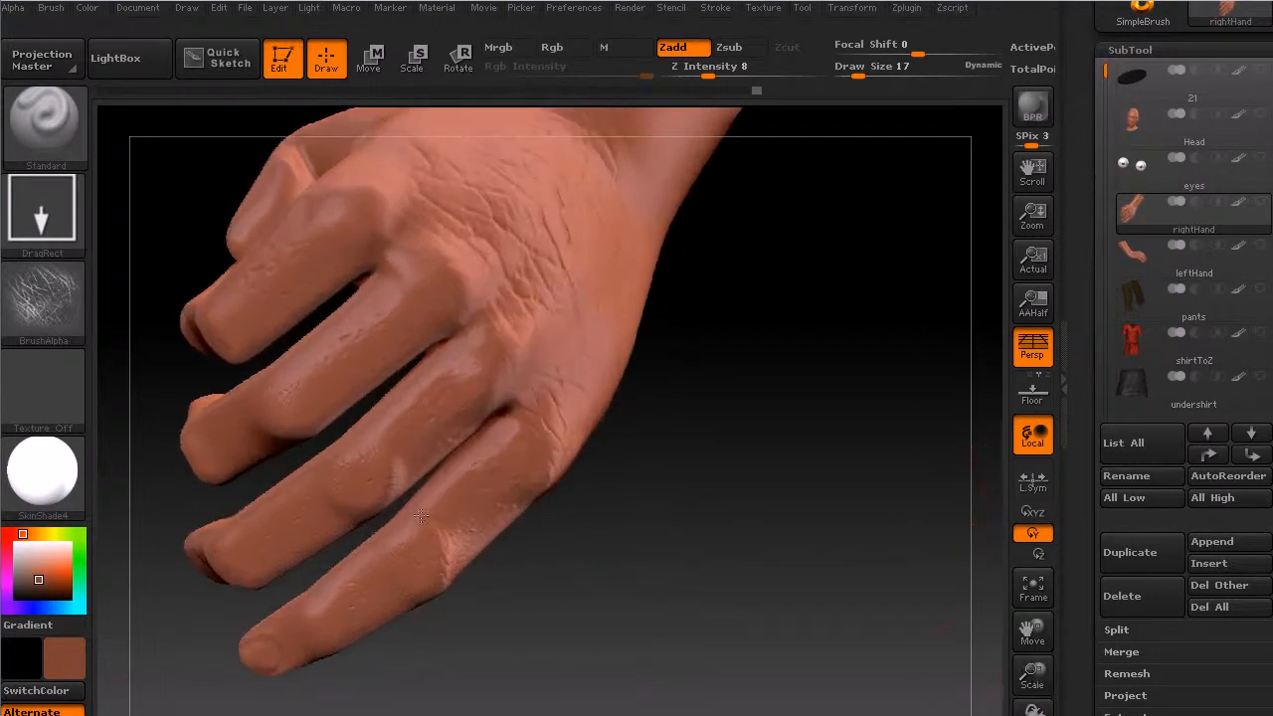
click(45, 124)
key(d)
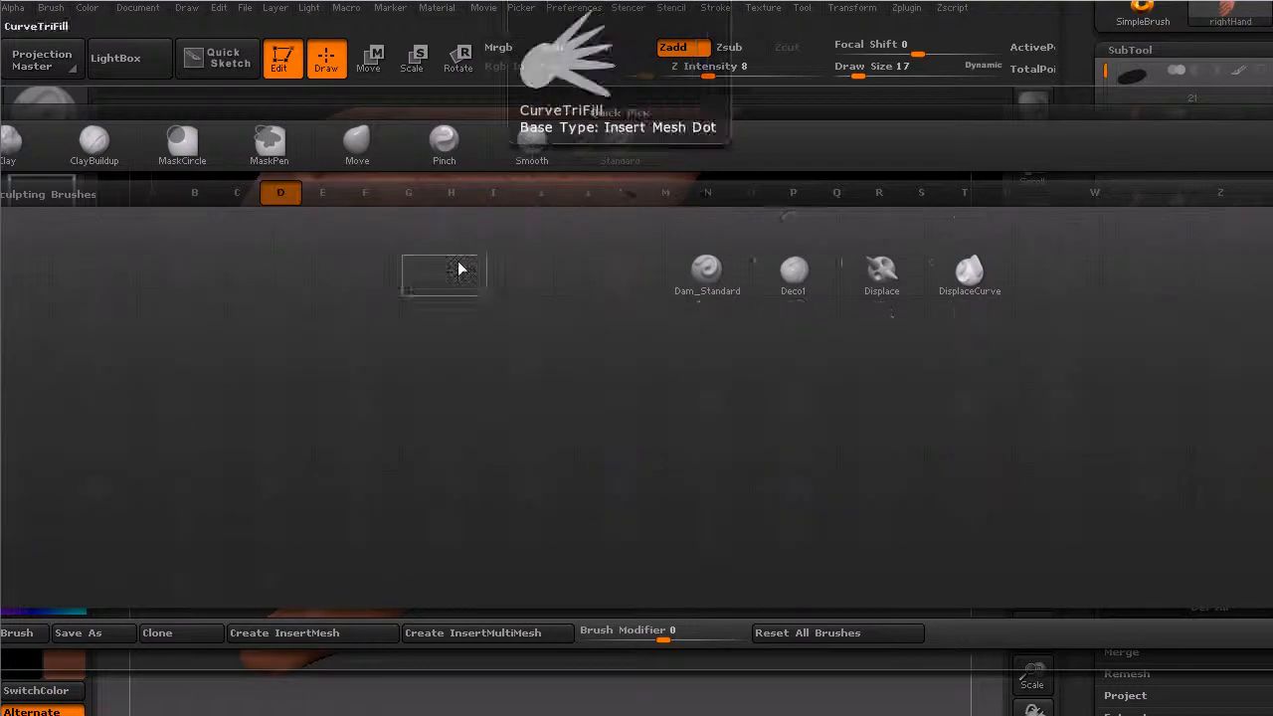
click(707, 267)
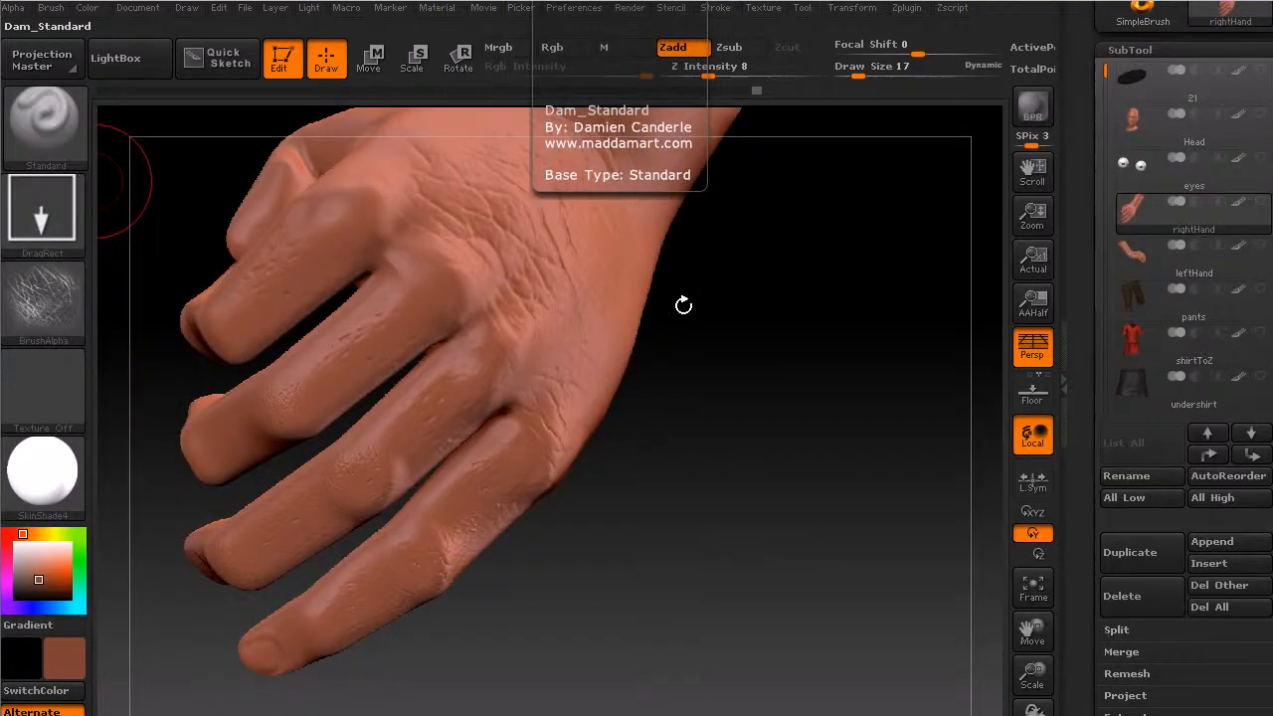
drag(682, 527, 915, 500)
drag(1034, 672, 1036, 697)
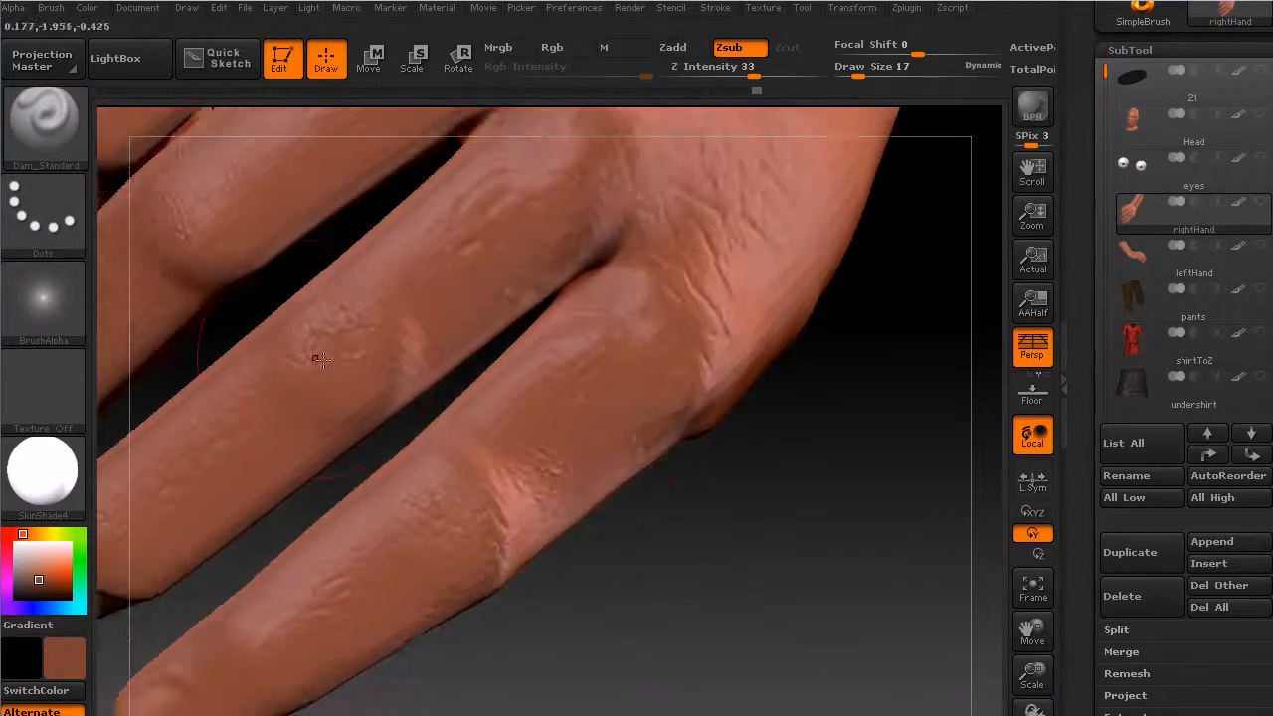
key(s)
drag(341, 376, 335, 374)
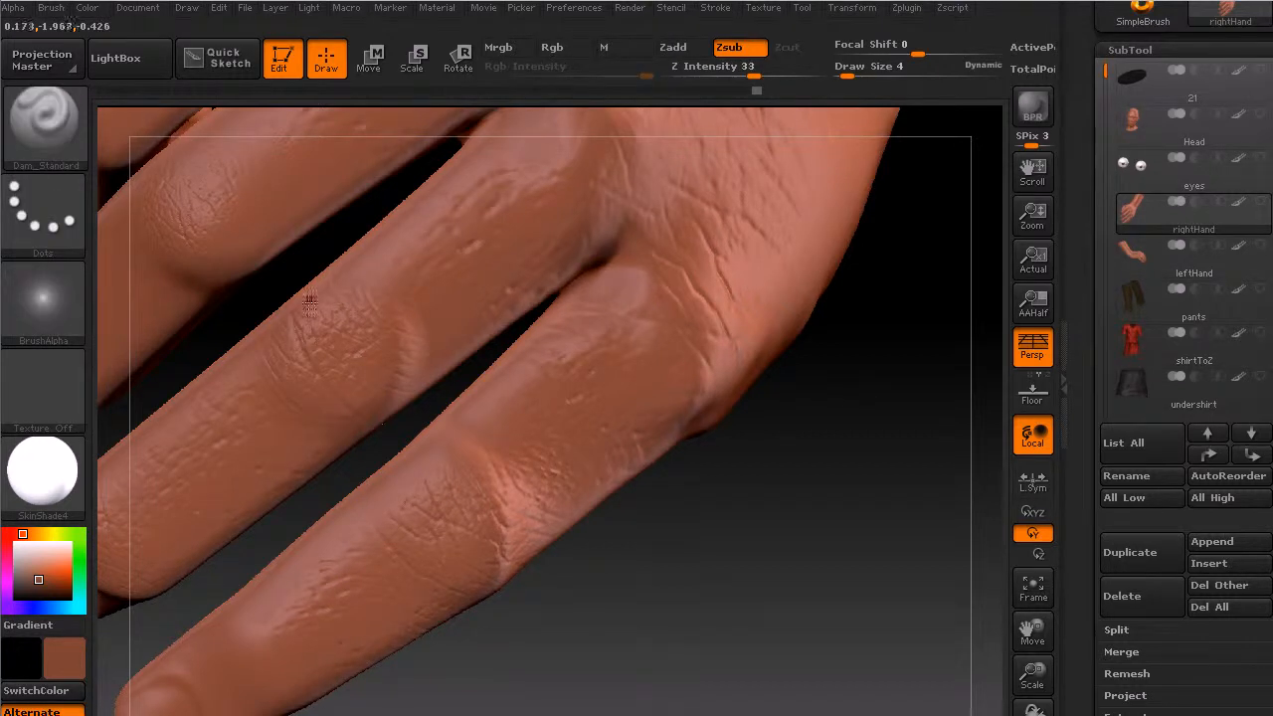
Carve crease lines across the ring and little finger joints and at the base of the little finger.
drag(323, 310, 389, 406)
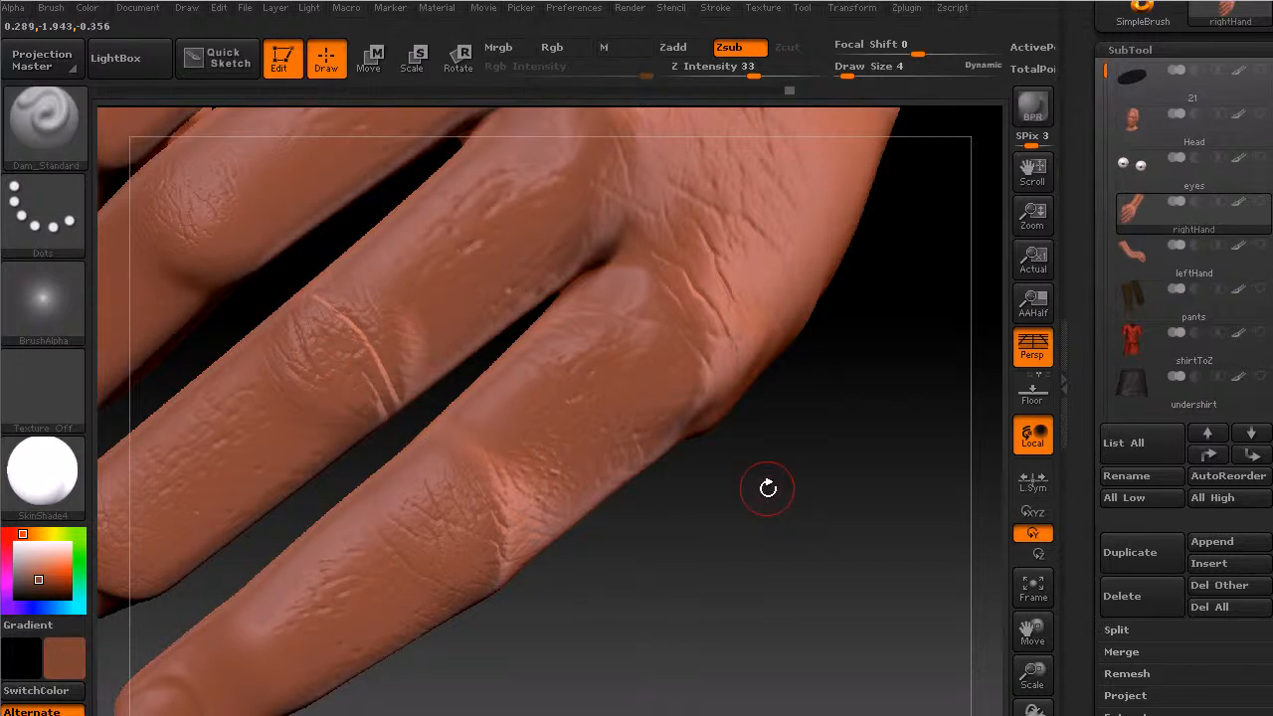
drag(773, 484, 778, 453)
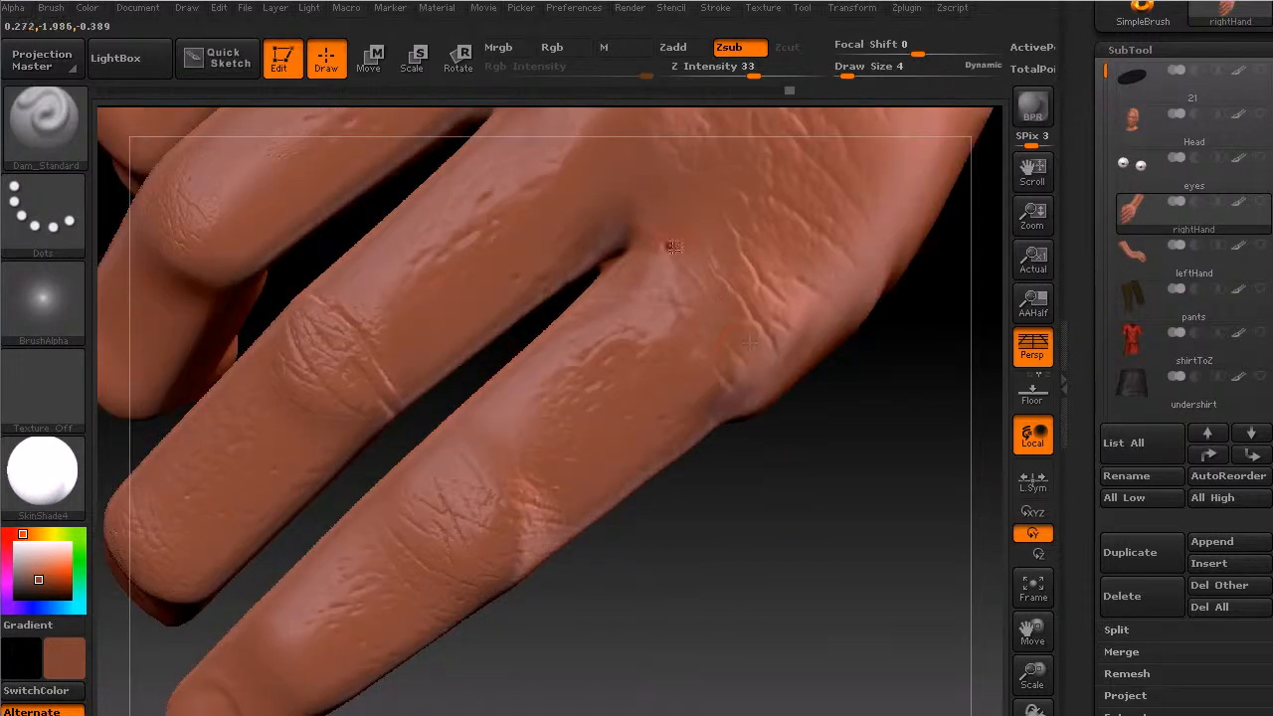
drag(501, 485, 444, 473)
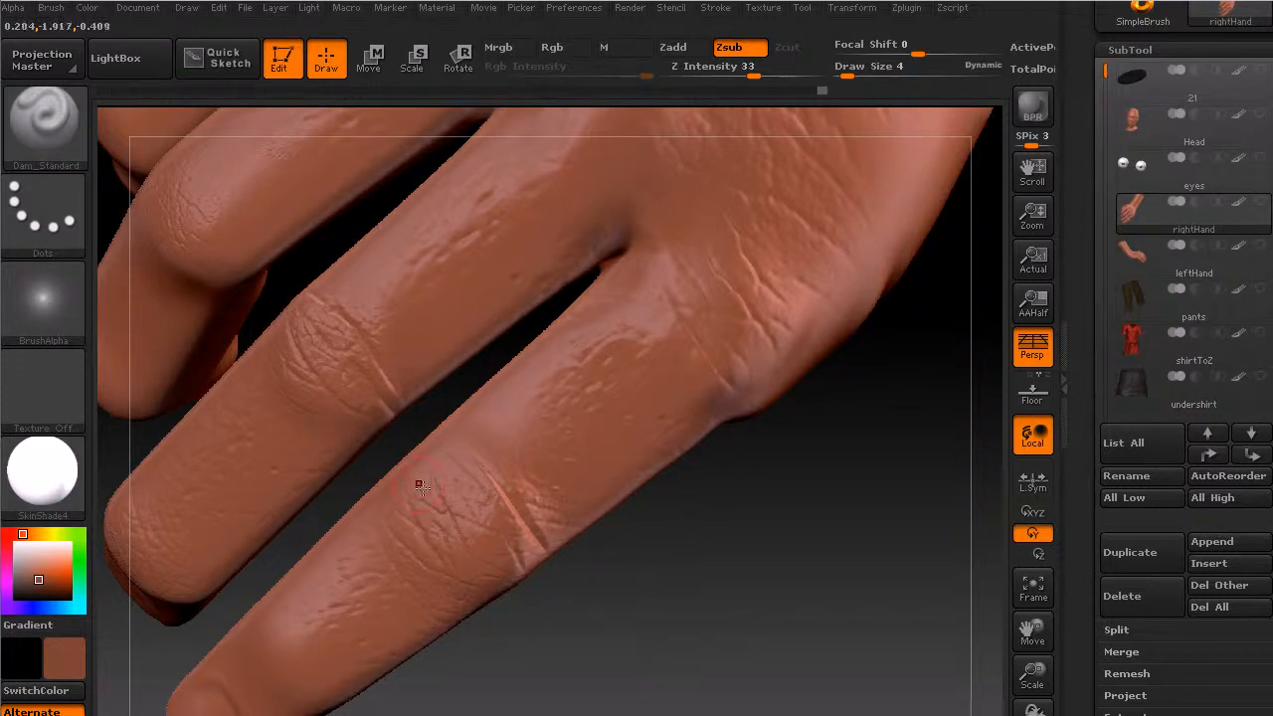
drag(620, 685, 638, 499)
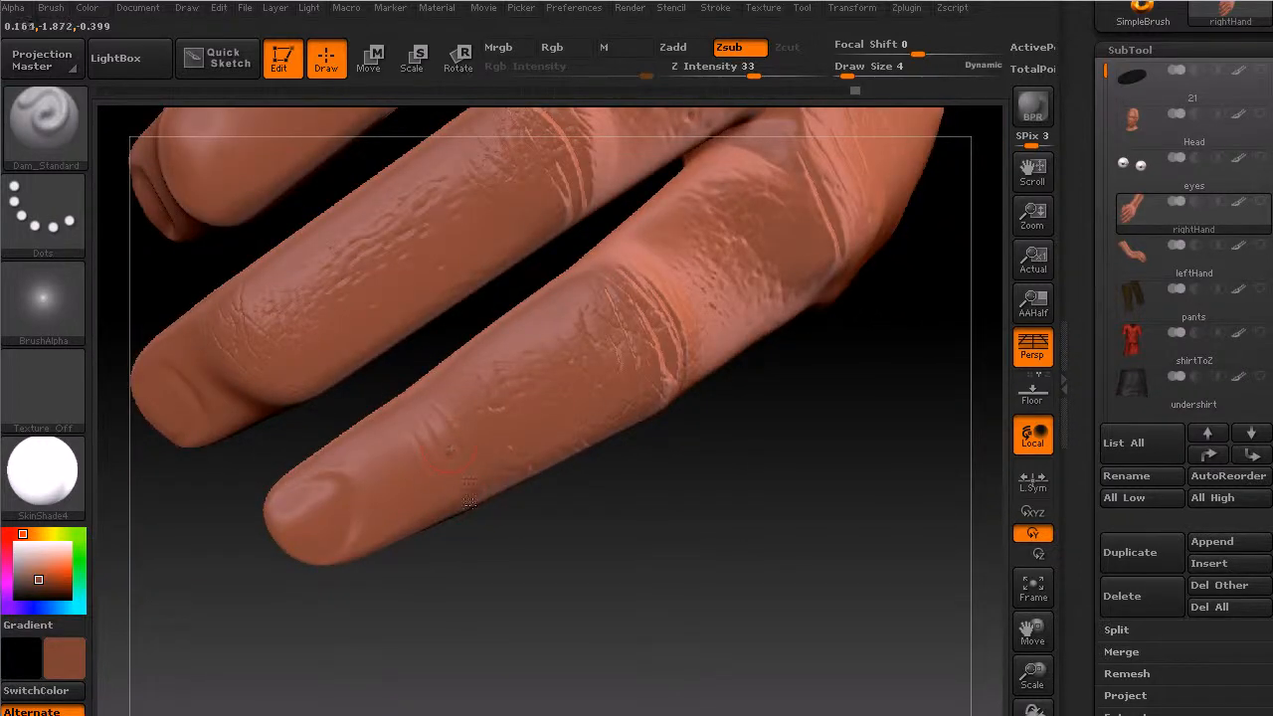
Carve short crease lines into the outer side of the right hand's little finger at its middle and tip joints.
drag(549, 506, 561, 432)
drag(816, 341, 740, 468)
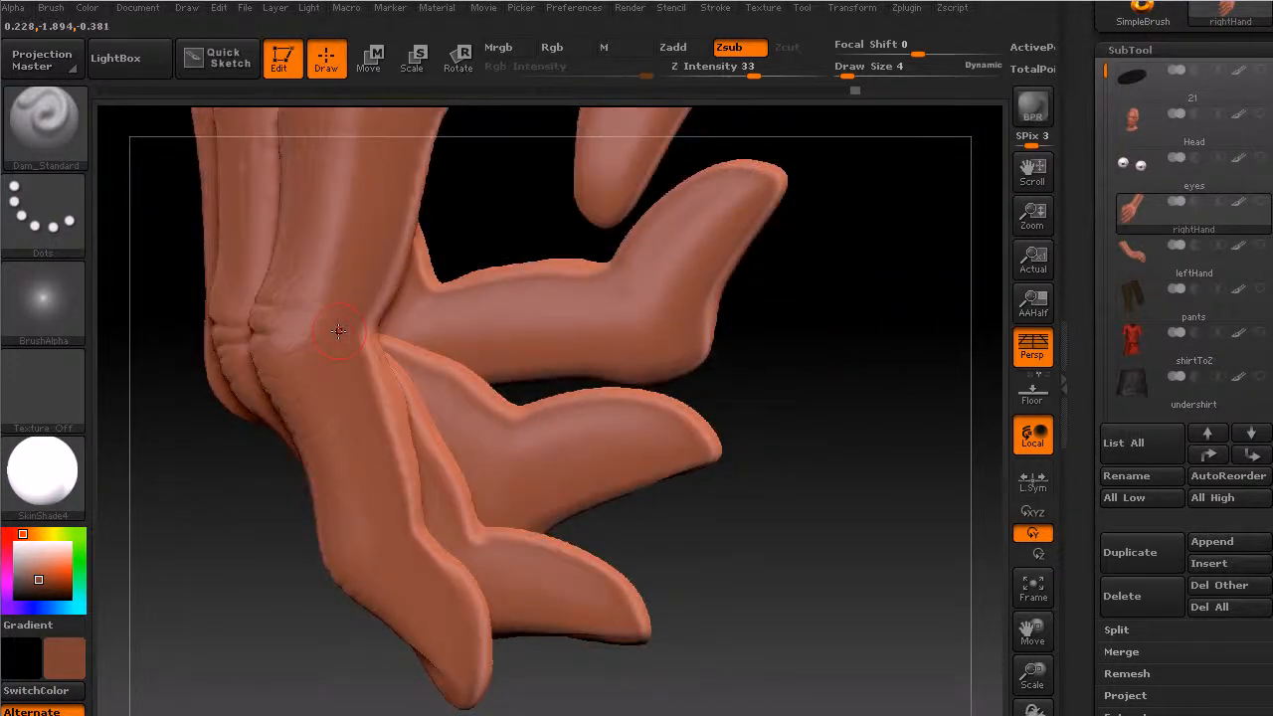
drag(419, 438, 242, 597)
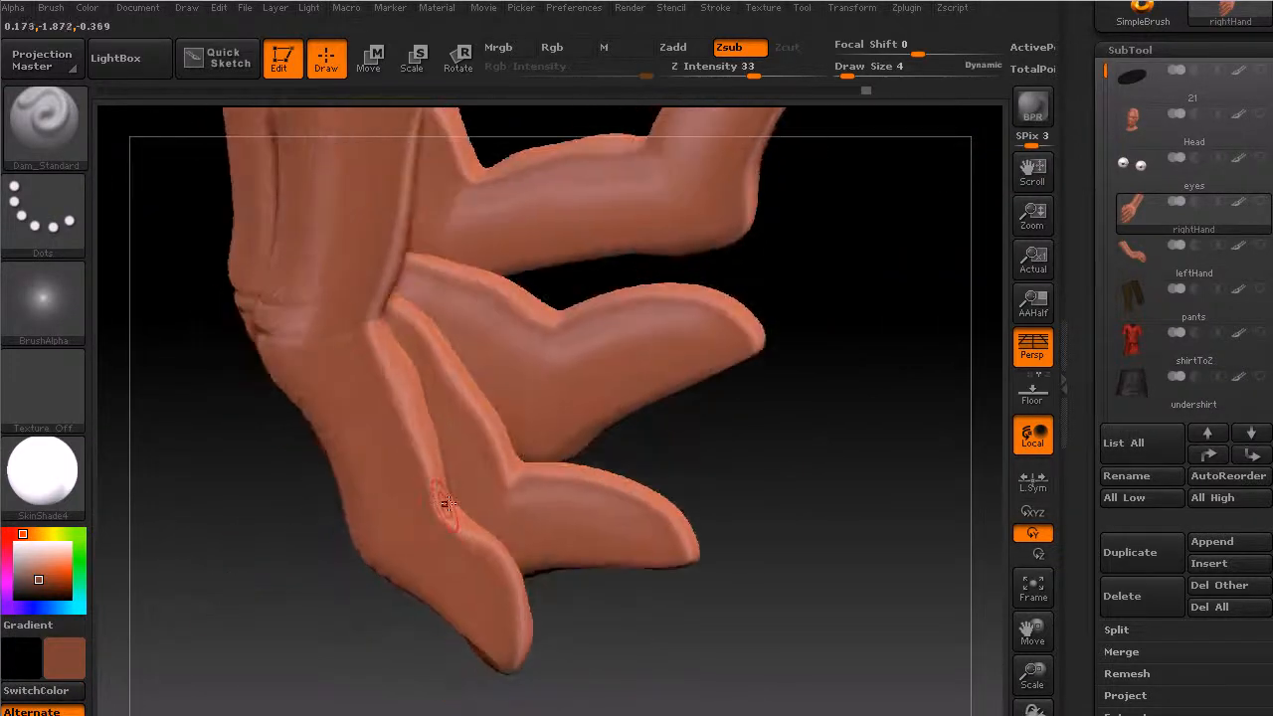
drag(420, 533, 419, 542)
key(shift)
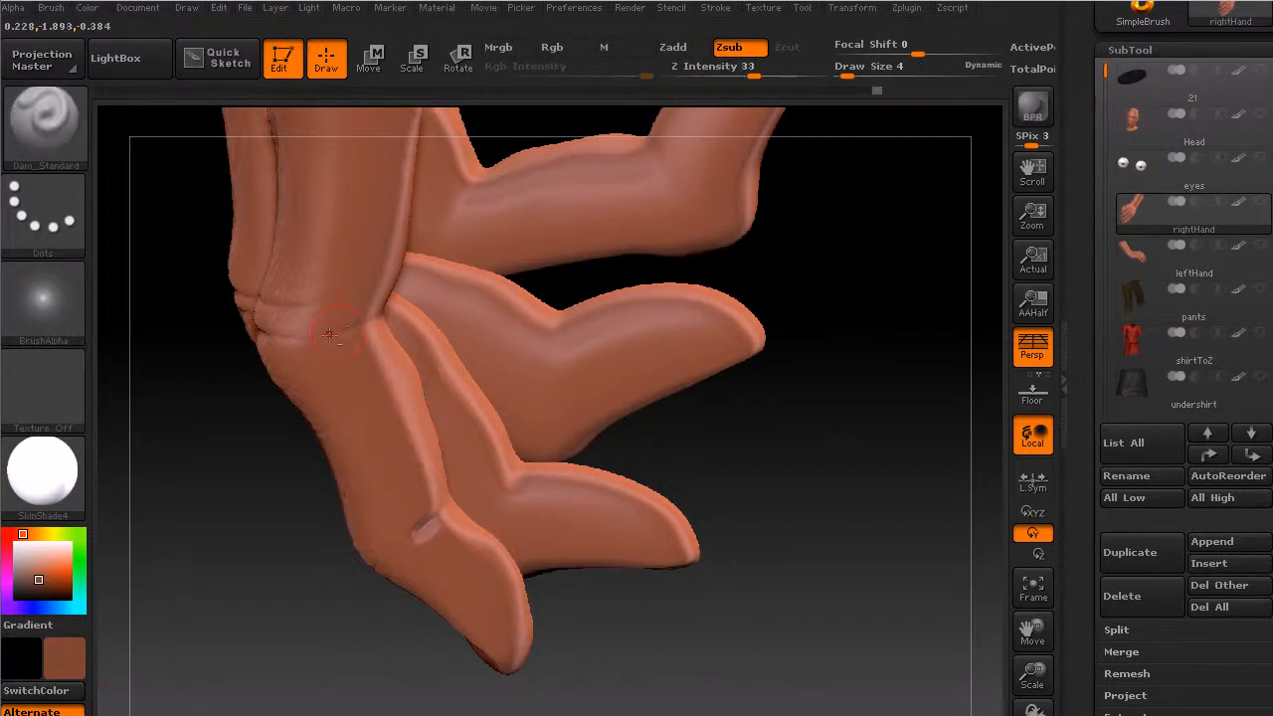
drag(343, 340, 373, 326)
drag(748, 412, 792, 394)
mouse_move(642, 434)
mouse_down()
mouse_move(692, 517)
mouse_move(377, 400)
mouse_up()
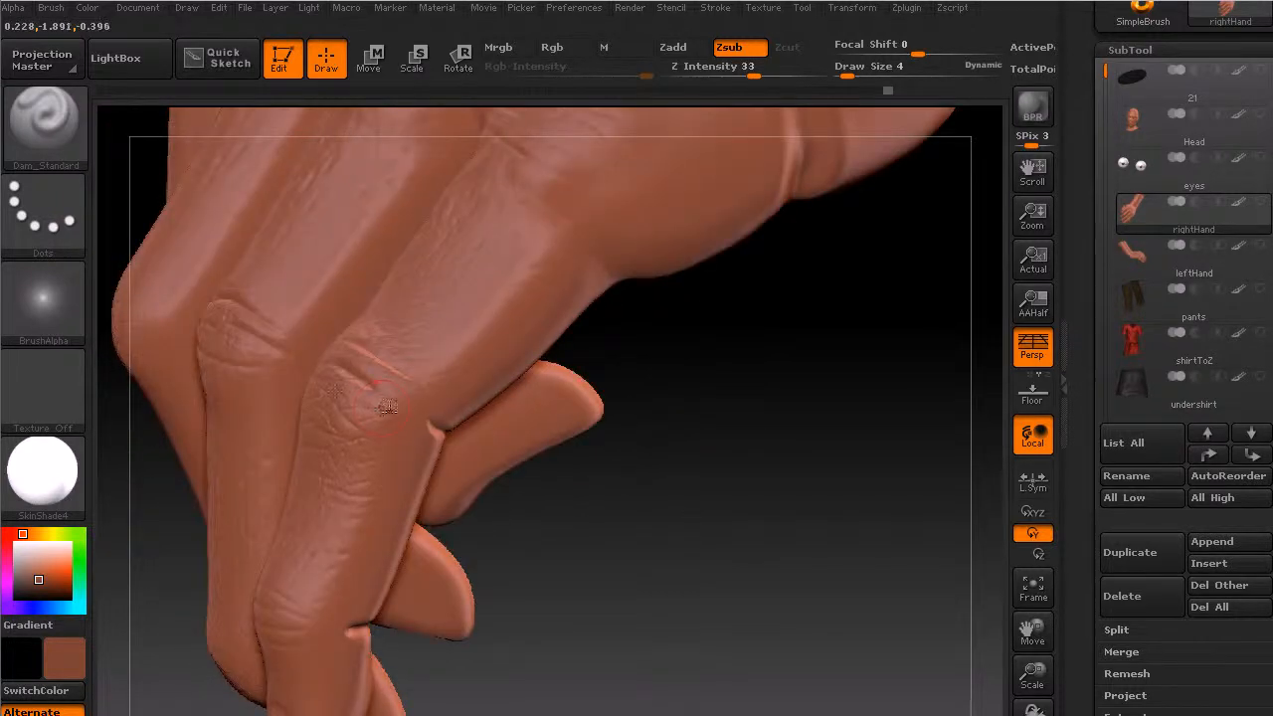
Set the Dam_Standard Draw Size to 17 and carve broader folds around the bases of the right hand's ring and little fingers.
drag(649, 447, 595, 258)
drag(745, 369, 420, 469)
key(s)
drag(562, 272, 574, 272)
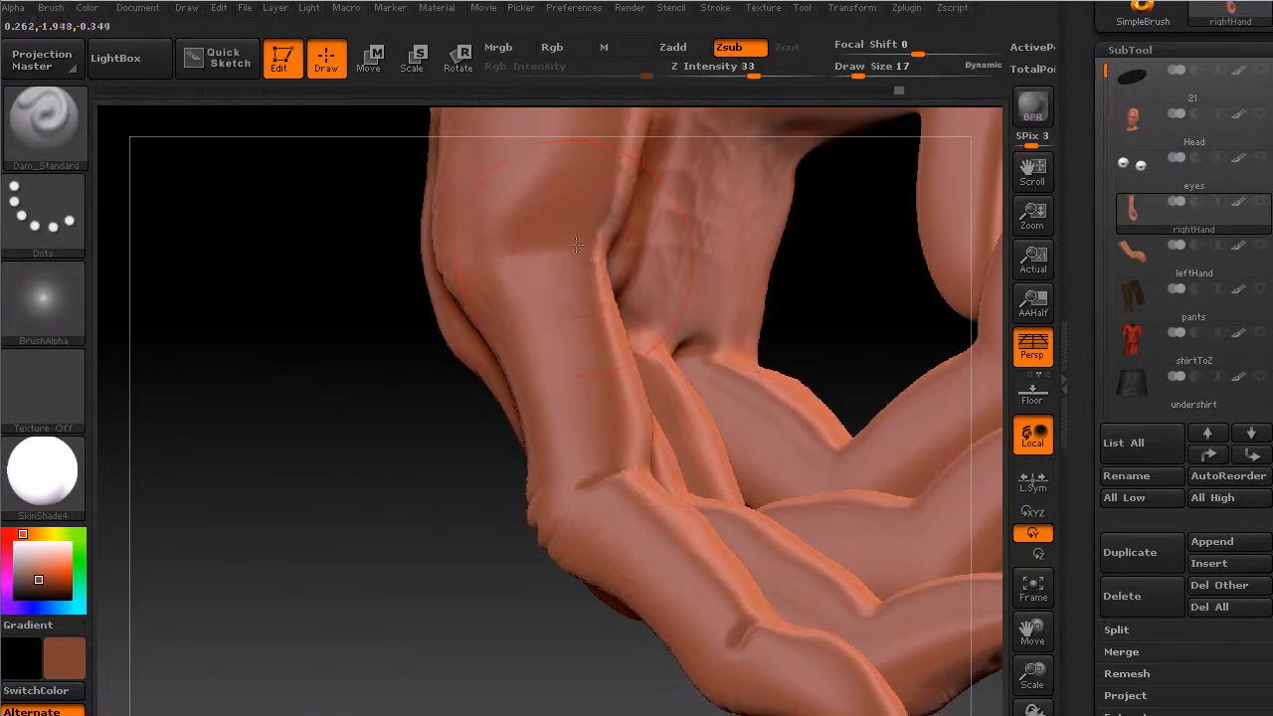
mouse_move(321, 435)
mouse_down()
mouse_move(361, 364)
mouse_move(339, 532)
mouse_move(343, 518)
mouse_up()
drag(617, 262, 592, 296)
drag(635, 256, 542, 333)
drag(381, 505, 742, 514)
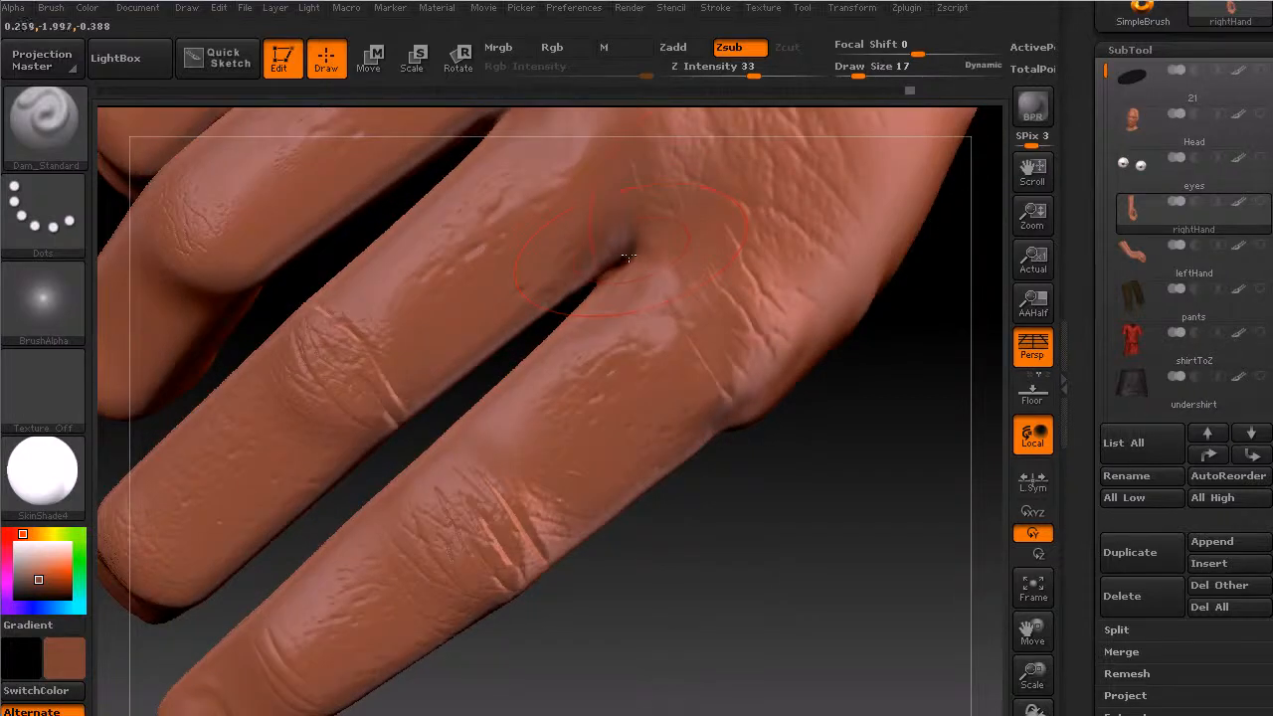
mouse_move(755, 561)
mouse_down()
mouse_move(676, 497)
mouse_move(557, 437)
mouse_up()
key(s)
drag(363, 341, 358, 341)
mouse_move(1032, 675)
mouse_down()
mouse_move(1012, 700)
mouse_move(1025, 636)
mouse_up()
drag(804, 424, 776, 418)
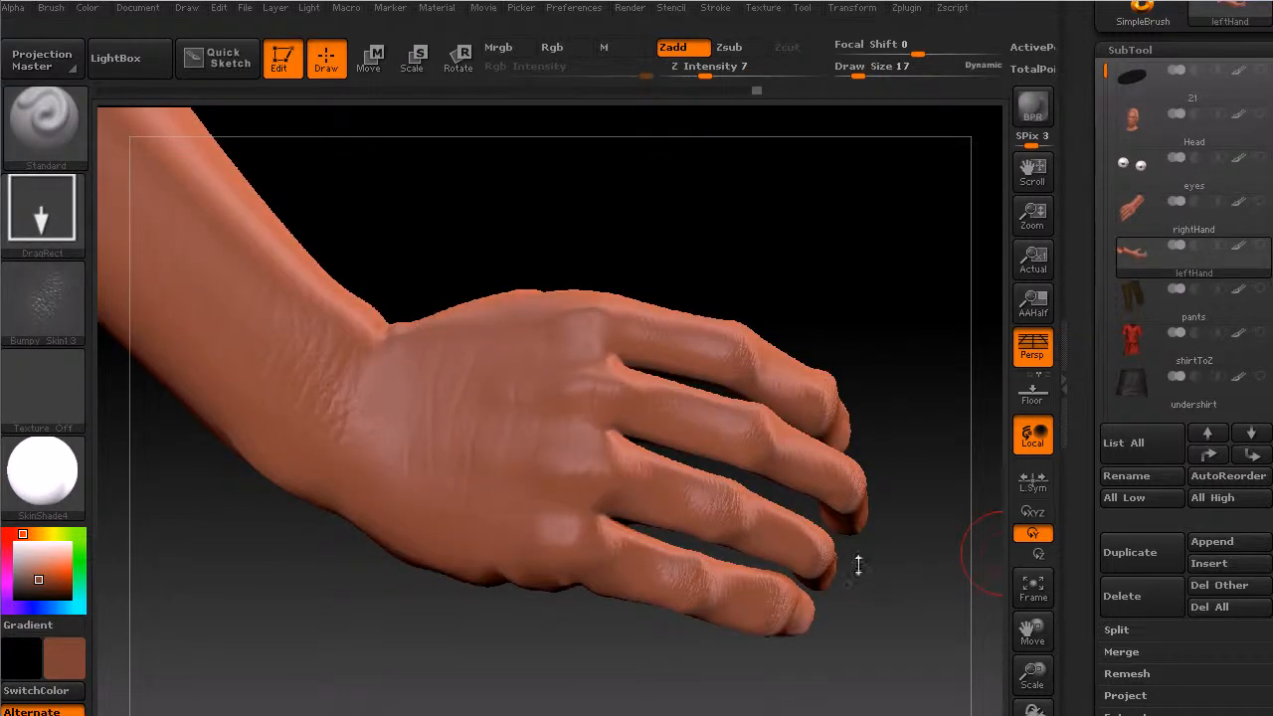
Mask the left hand by peaks and valleys.
drag(900, 627, 898, 662)
drag(909, 588, 886, 647)
scroll(1270, 381, down, 10)
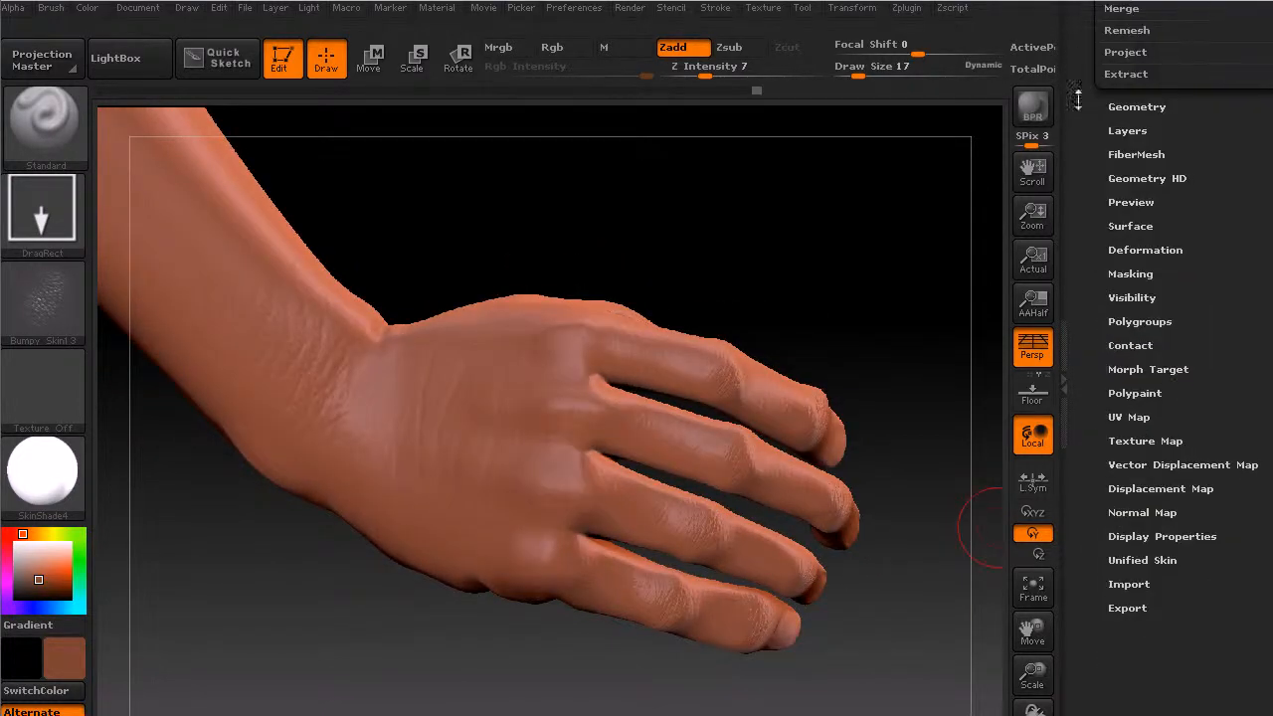
click(1134, 274)
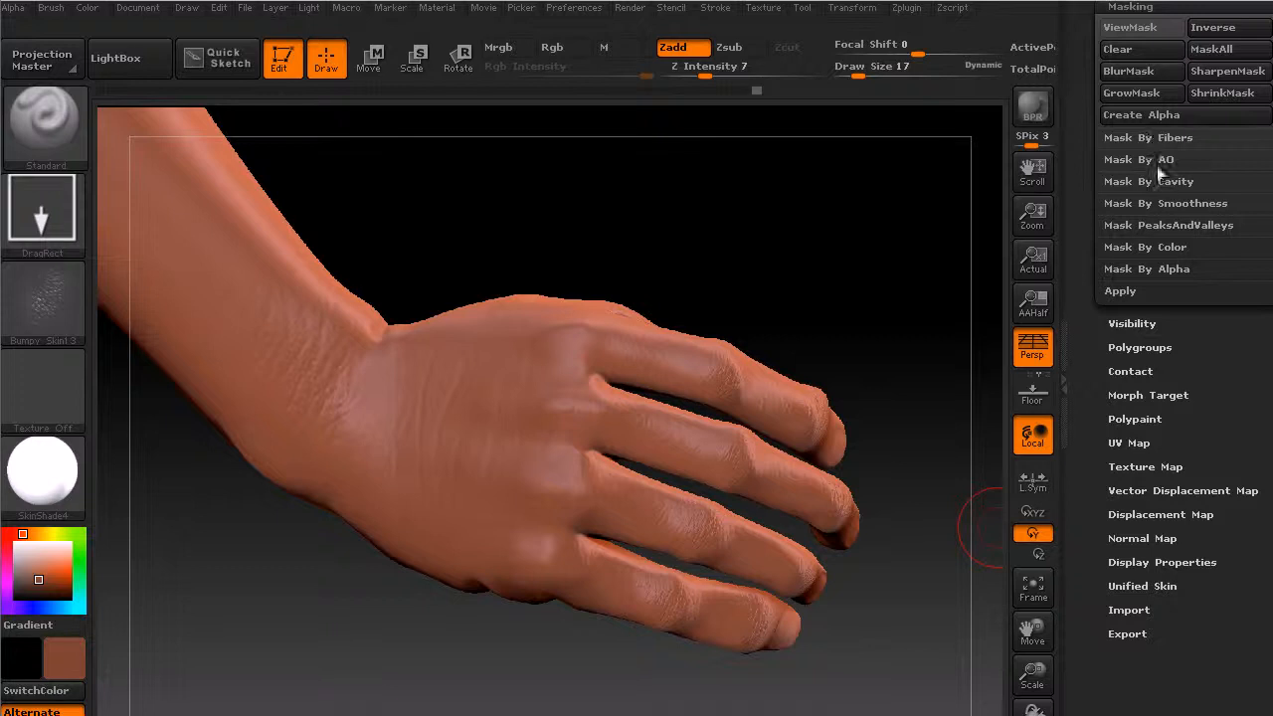
click(1166, 224)
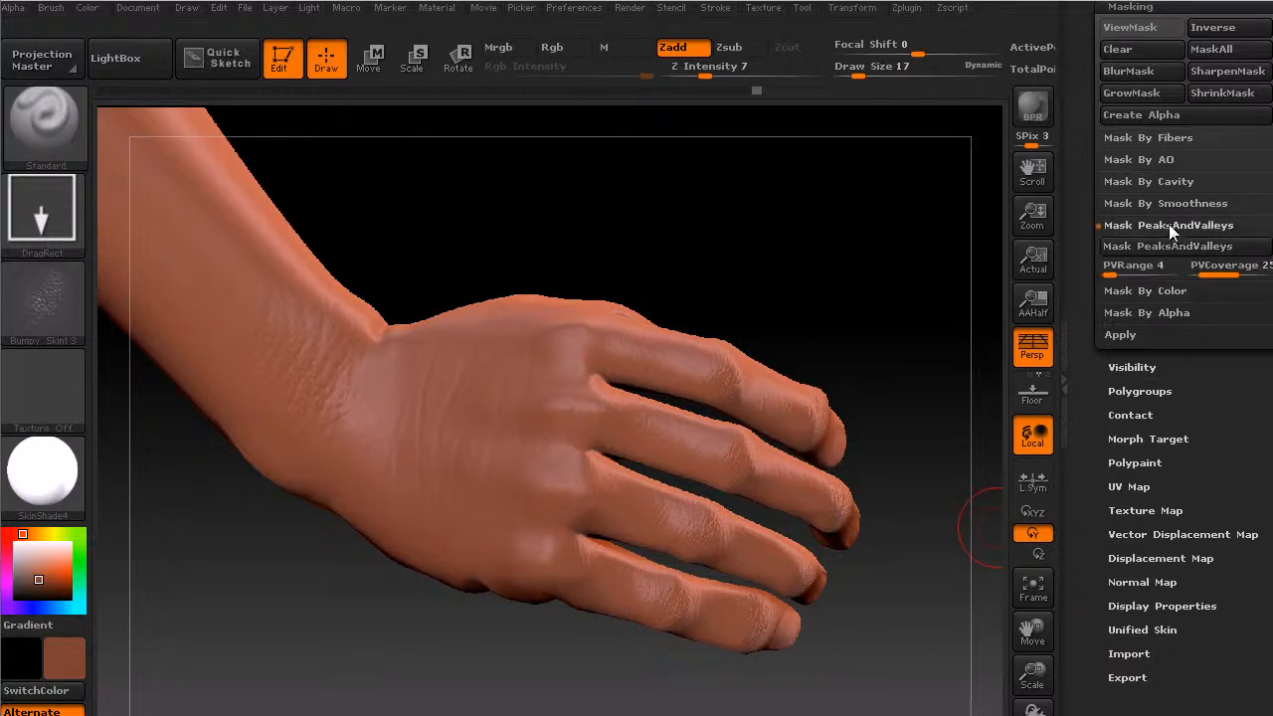
click(1167, 246)
drag(869, 304, 979, 254)
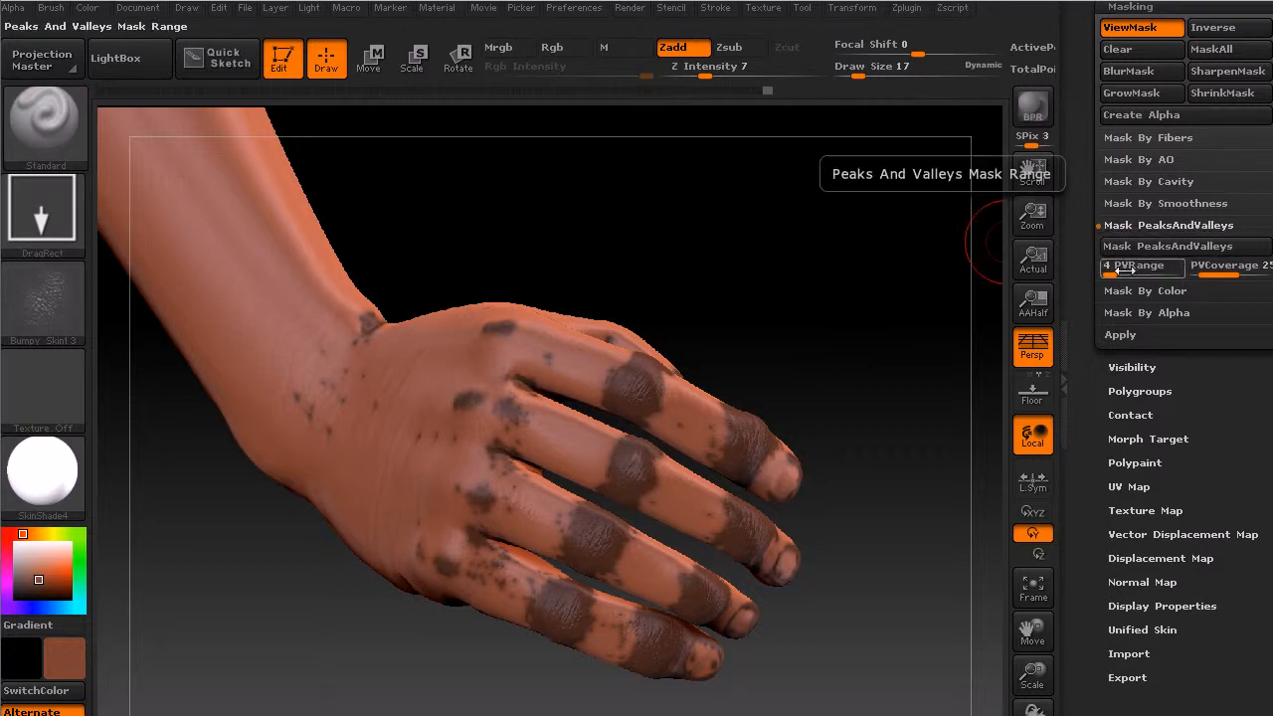
Set the peaks-and-valleys mask range to 15 and coverage to 48, reapplying the mask to the left hand.
key(ctrl)
drag(1111, 273, 1117, 273)
click(1156, 246)
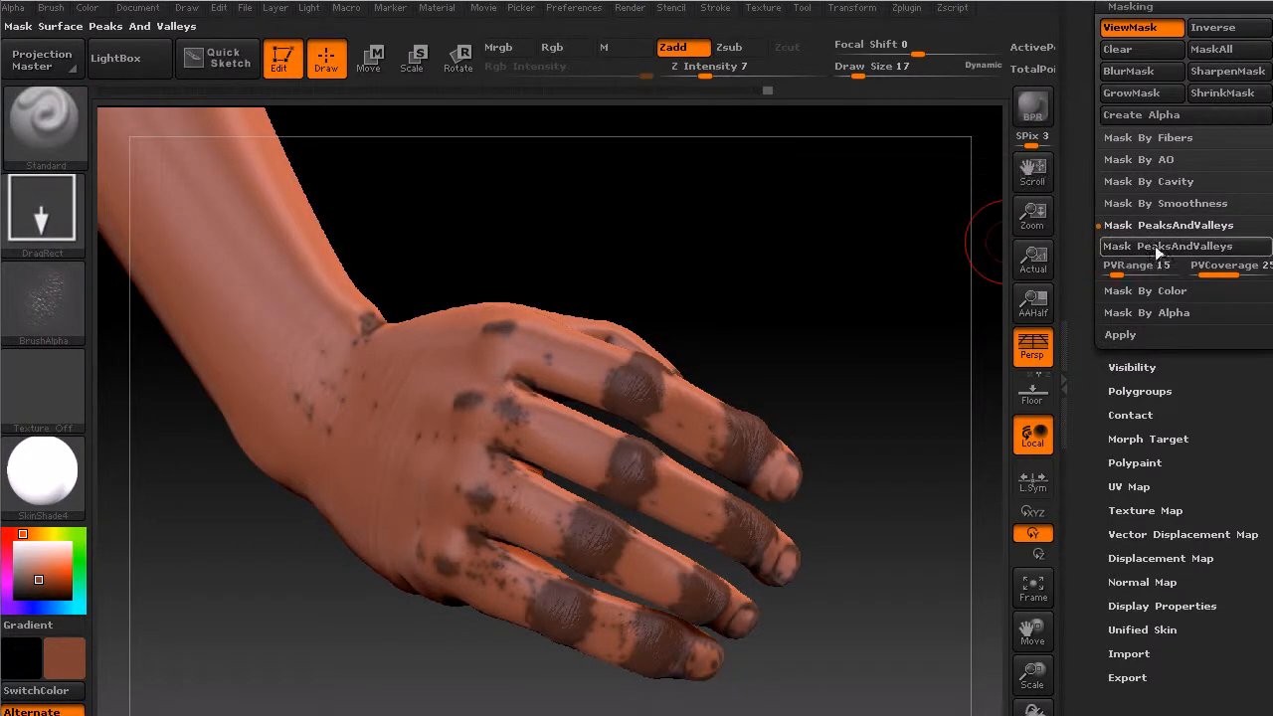
drag(1230, 274, 1177, 261)
click(1191, 246)
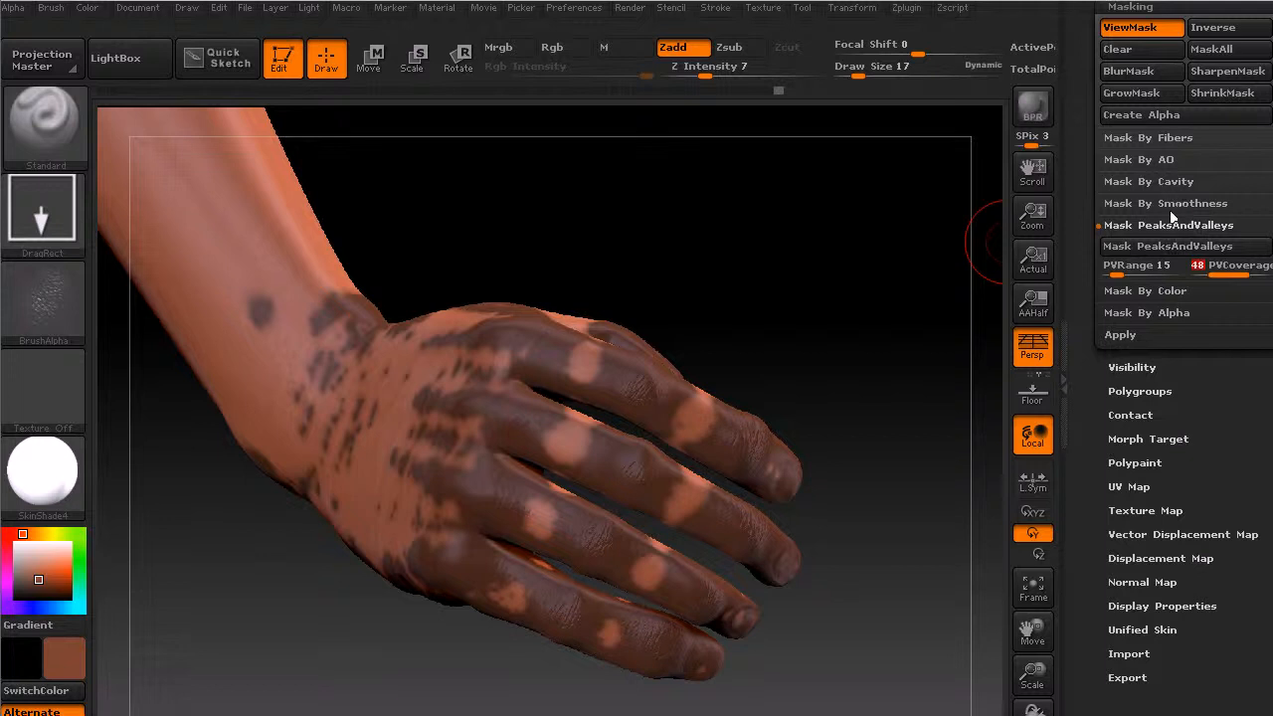
Mask the left hand by cavity and choose a more saturated reddish-brown paint colour.
click(1152, 181)
click(1171, 202)
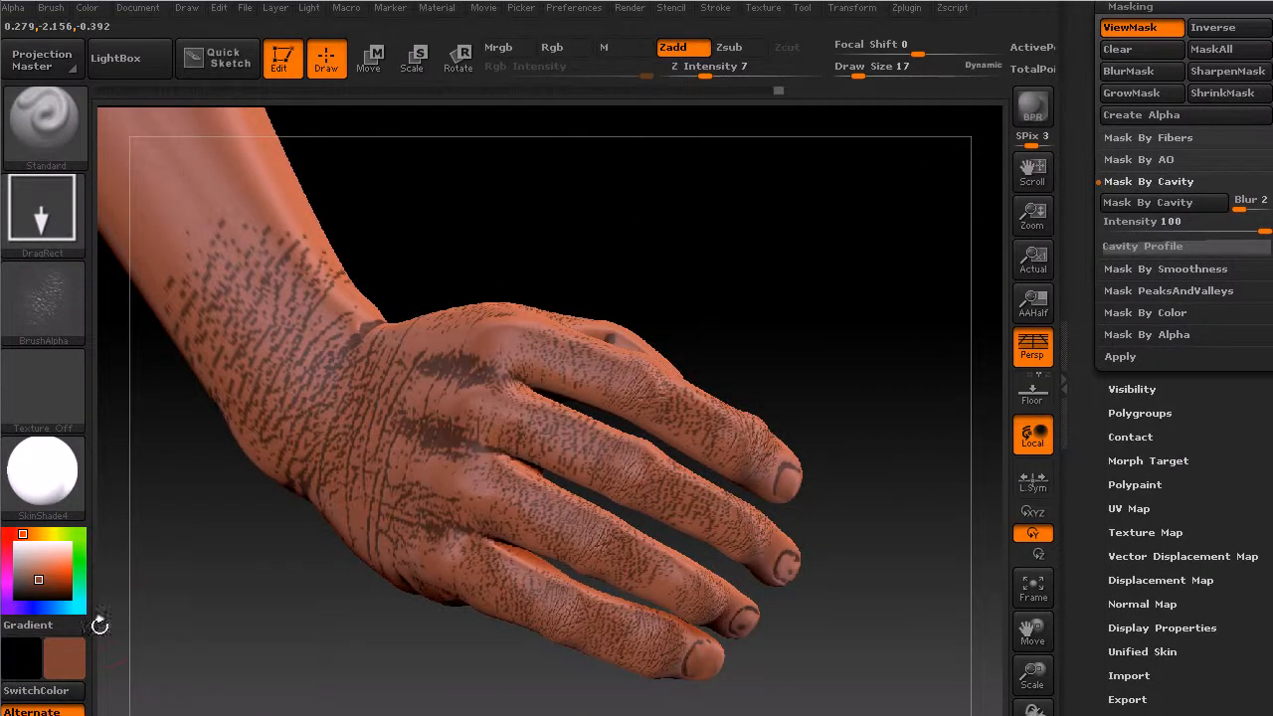
drag(42, 576, 47, 586)
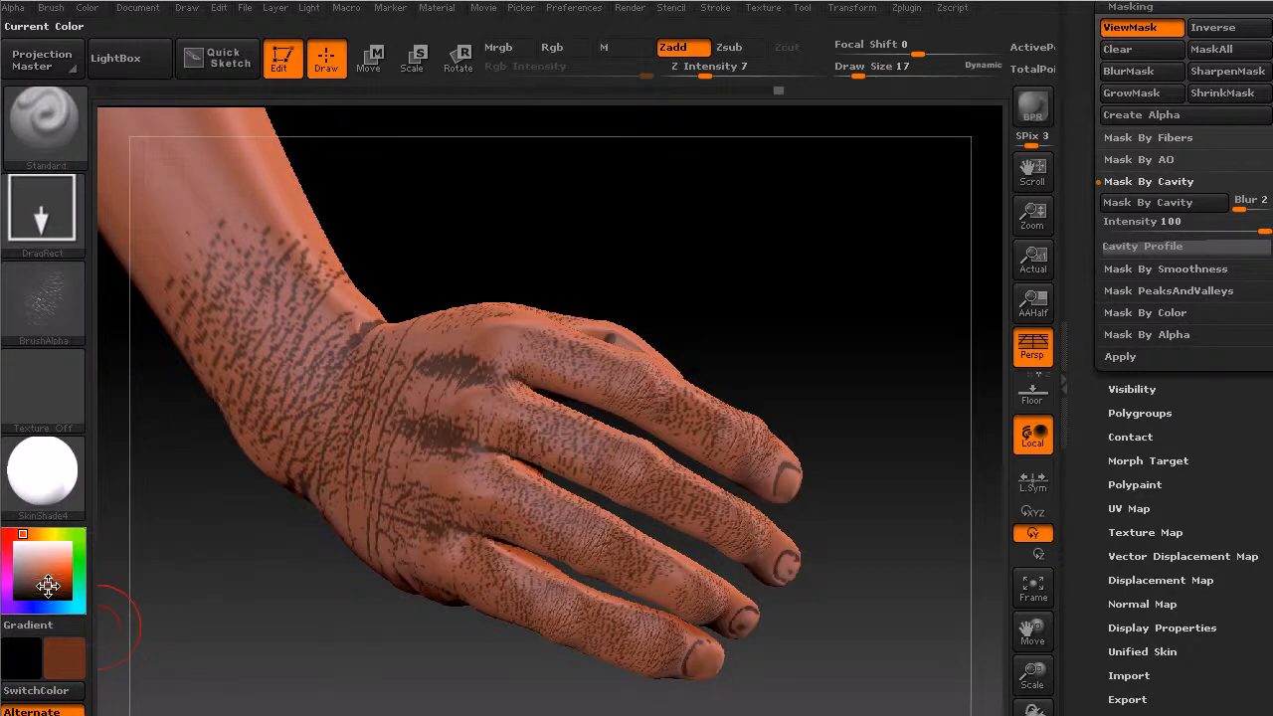
click(46, 578)
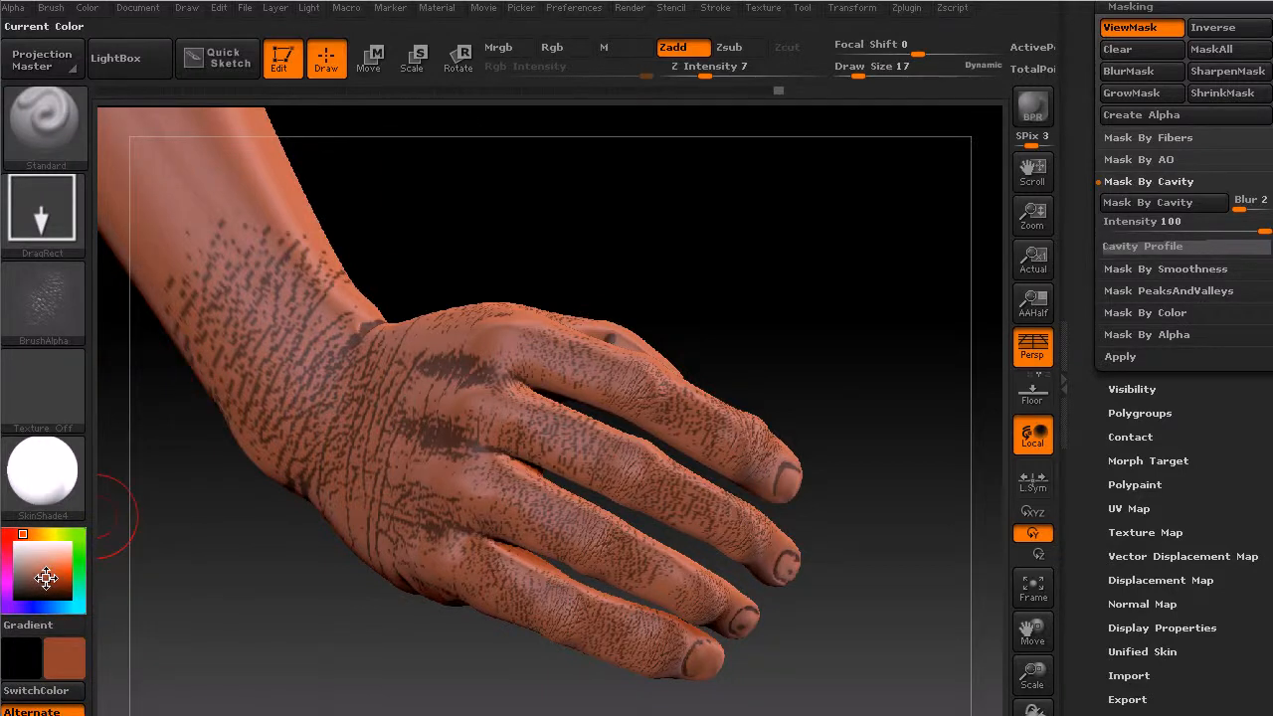
Set the Standard brush to paint Rgb only with Zadd off, the FreeHand stroke and no alpha.
click(572, 48)
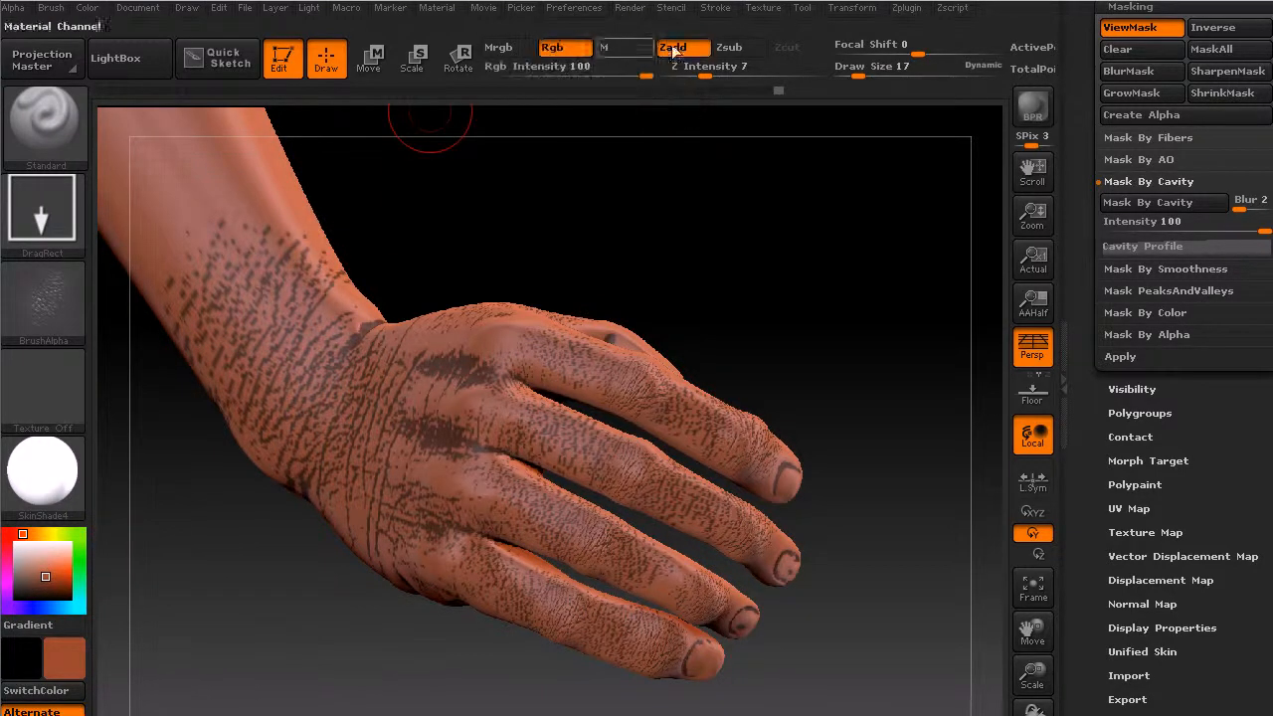
click(674, 48)
click(44, 206)
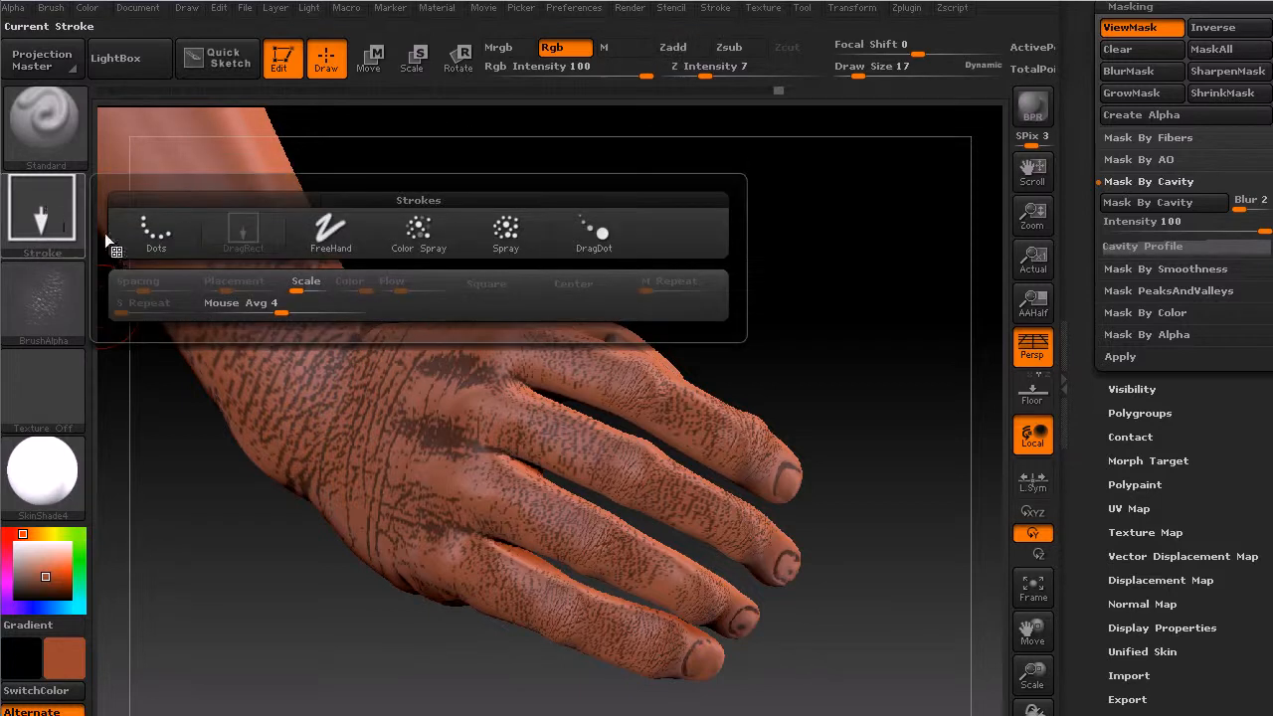
click(306, 234)
click(62, 305)
click(164, 328)
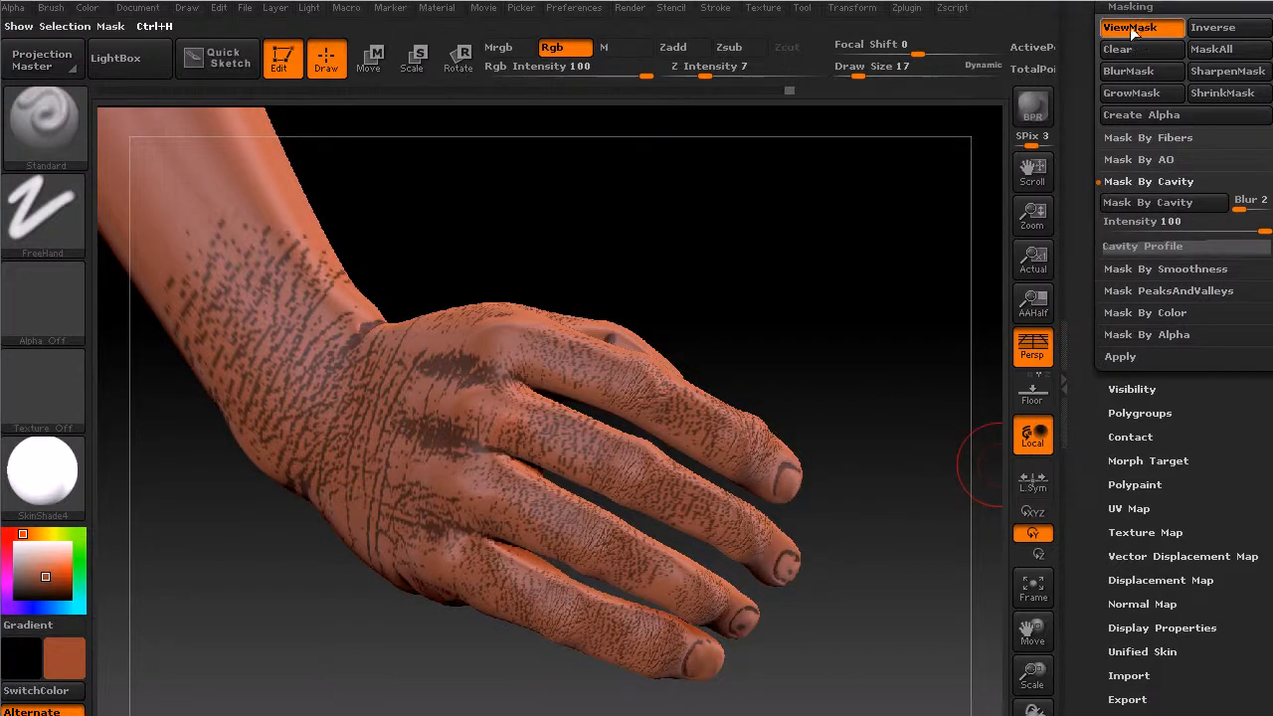
Hide the mask display and paint the reddish brown over the left hand's fingers and knuckles.
click(1132, 30)
mouse_move(482, 453)
mouse_down()
mouse_move(528, 416)
mouse_move(553, 445)
mouse_move(502, 432)
mouse_up()
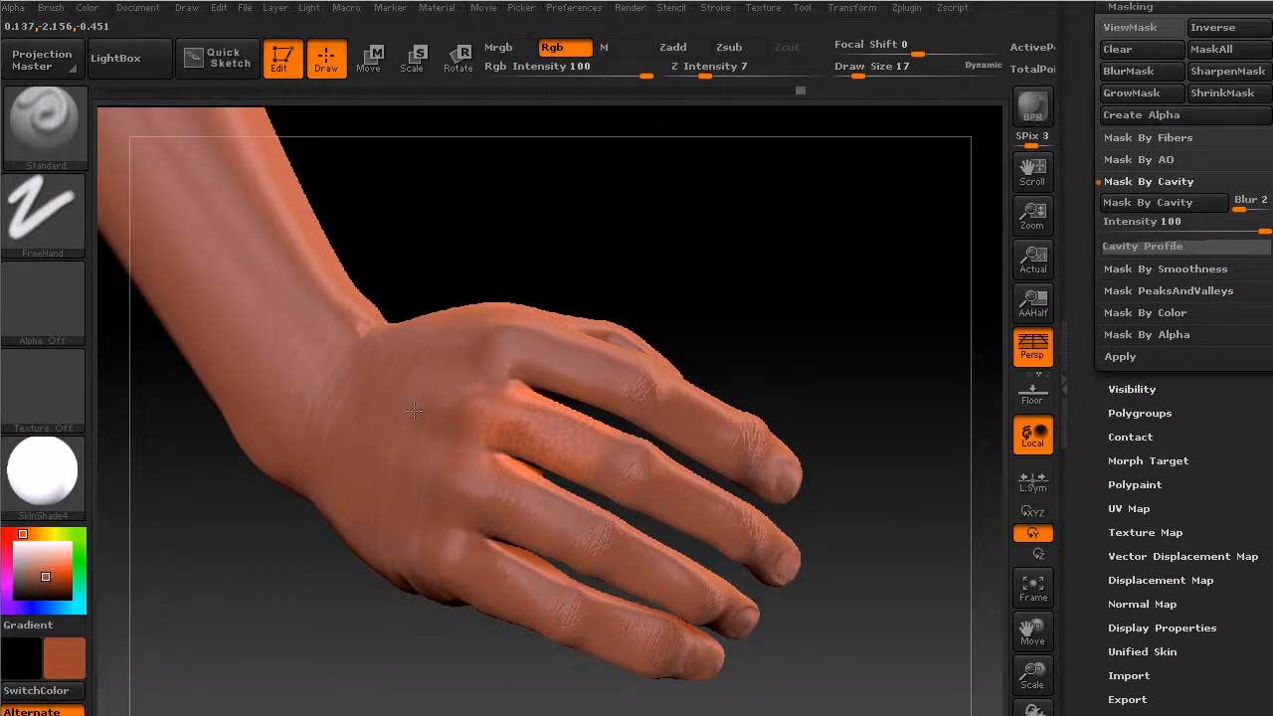
drag(674, 324, 727, 313)
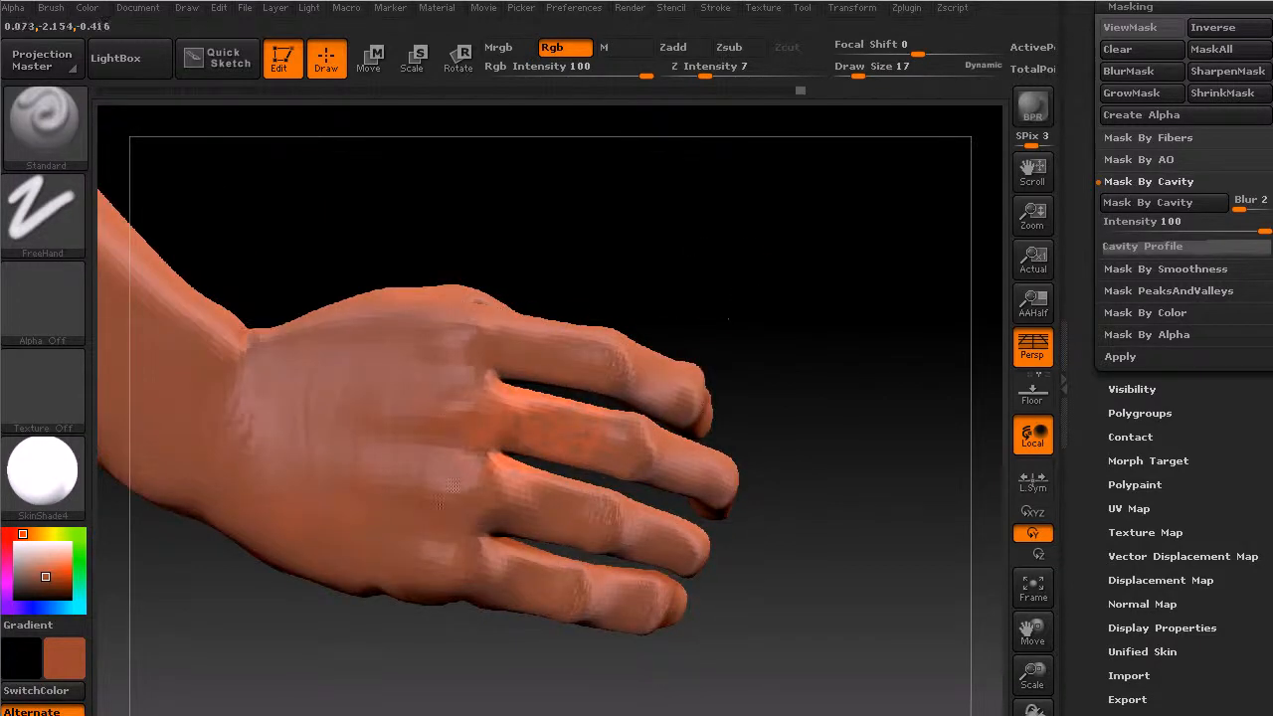
Paint a darker brown into the creases across the back of the left hand, switching to the Spray stroke.
click(50, 585)
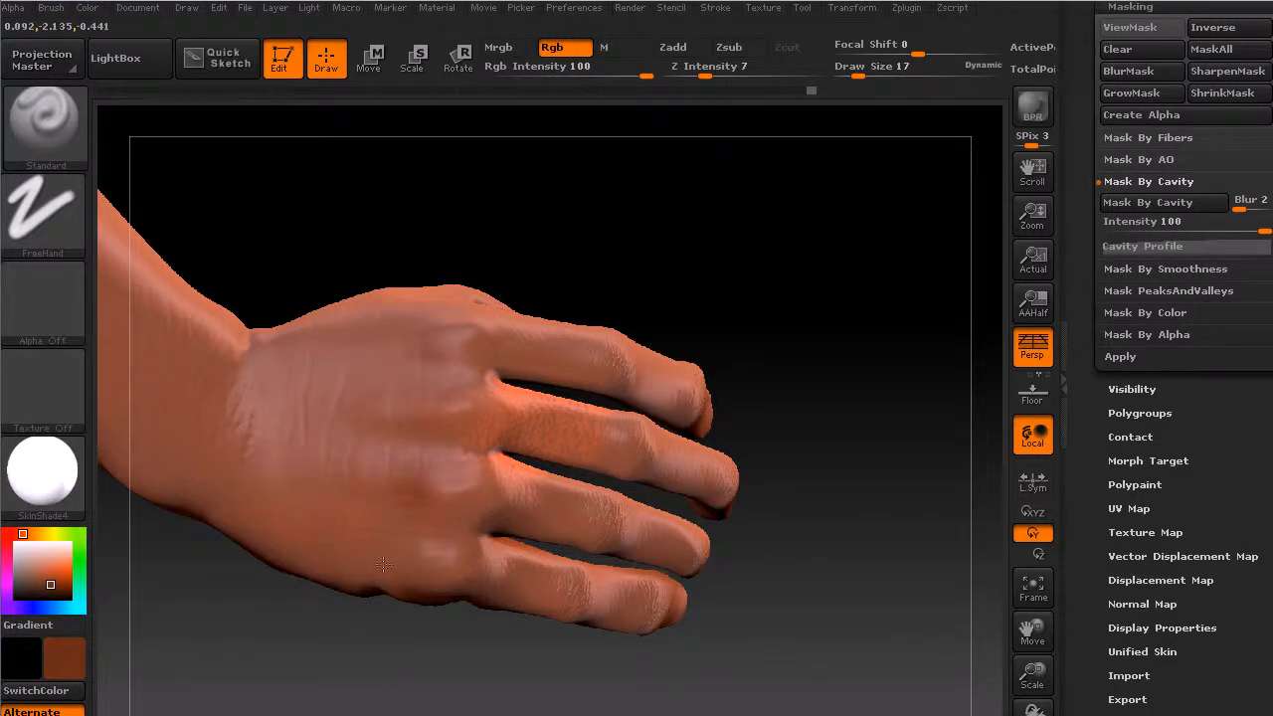
drag(405, 424, 214, 504)
drag(861, 412, 600, 460)
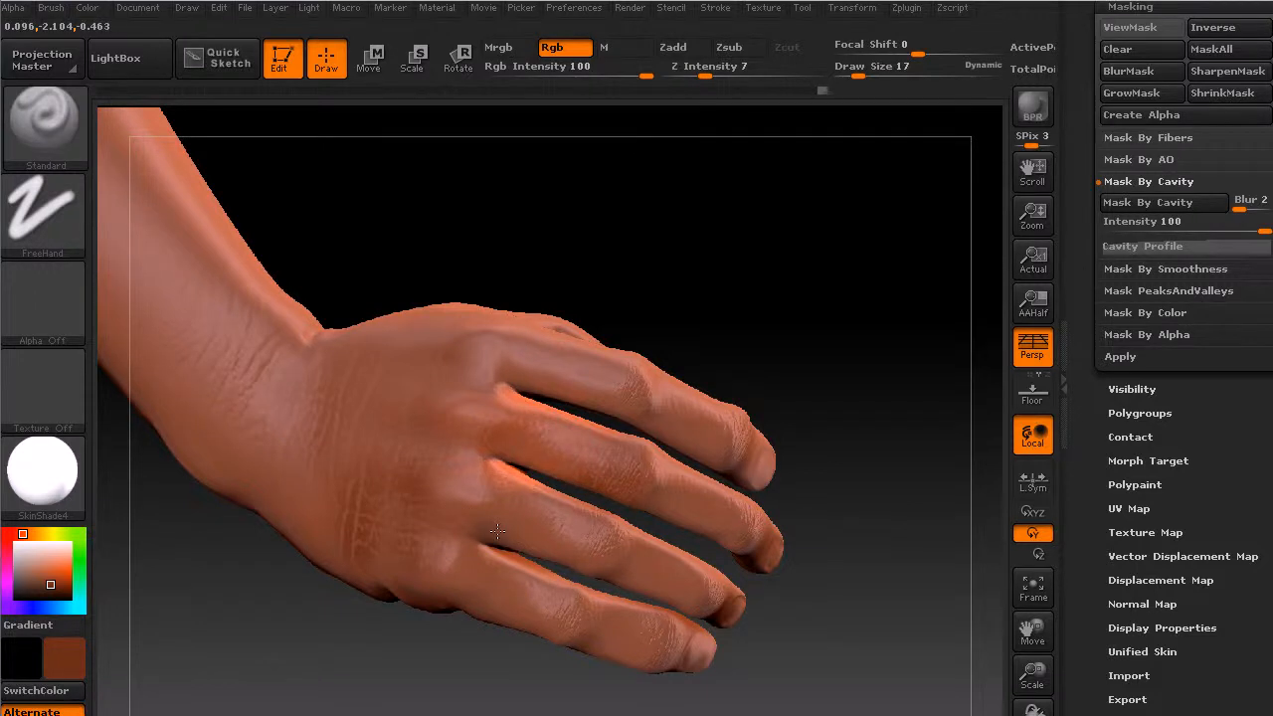
click(40, 219)
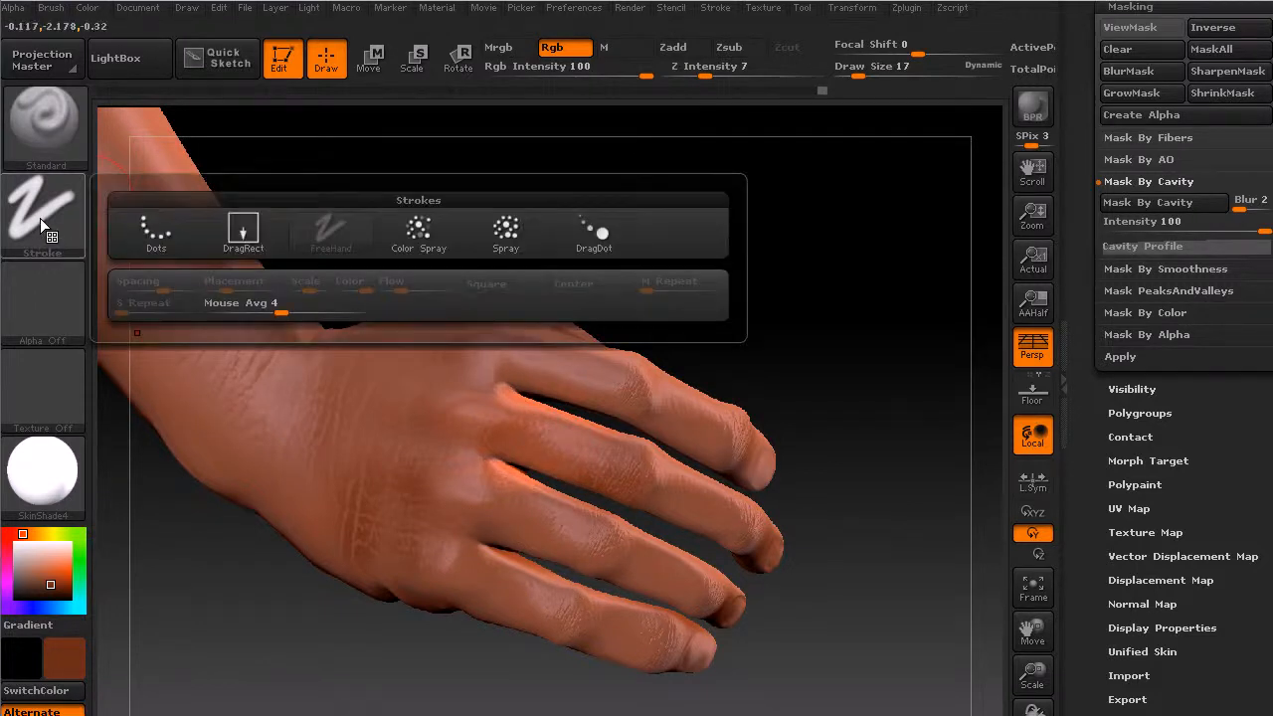
click(506, 230)
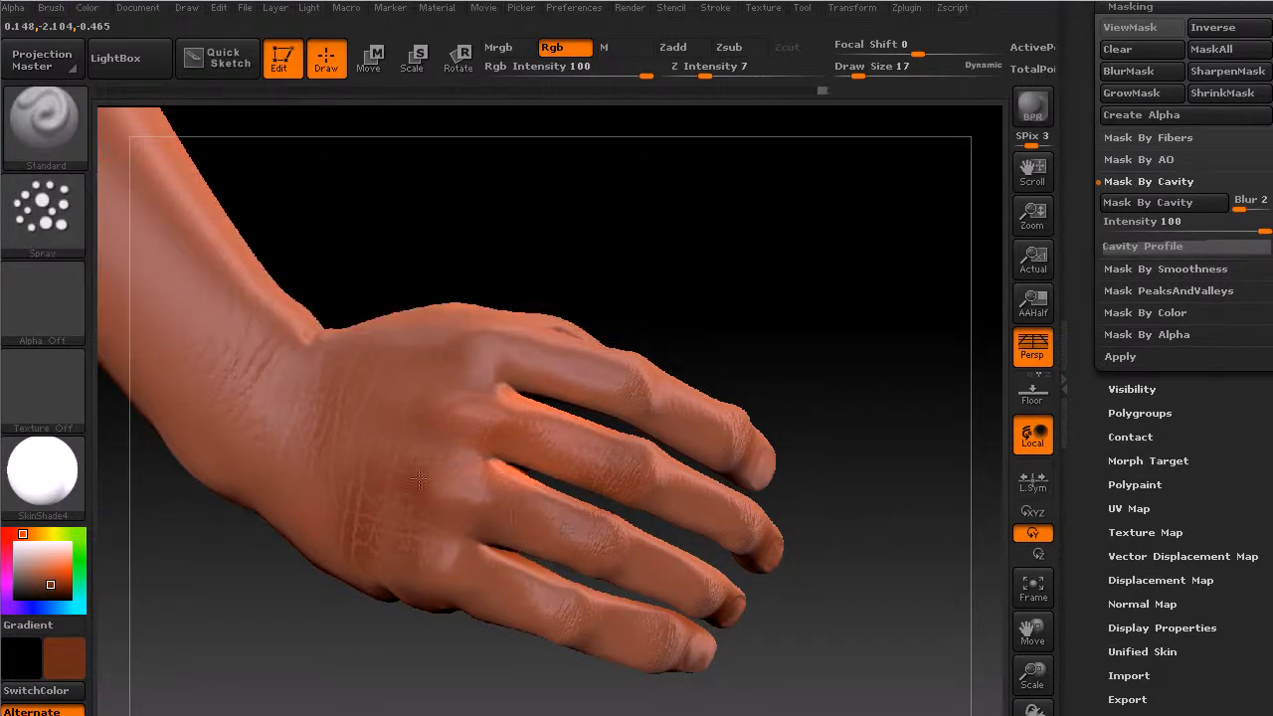
drag(850, 554, 858, 446)
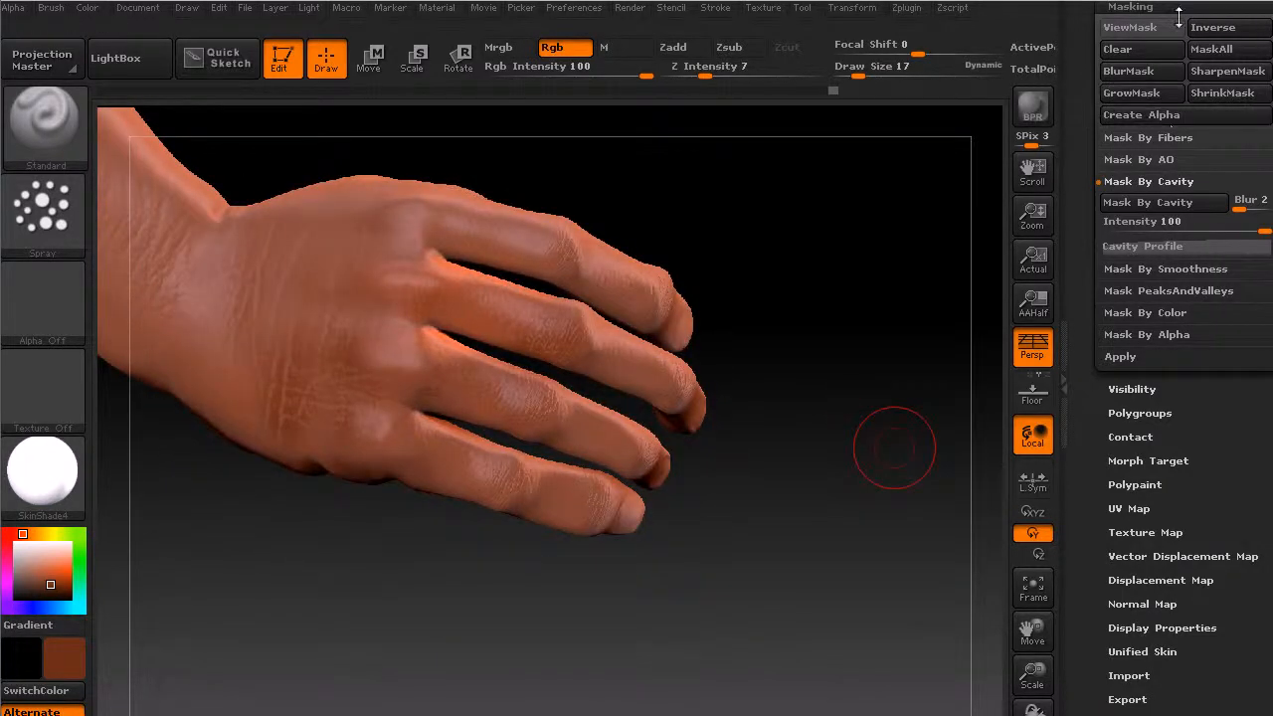
Clear the cavity mask and spray an even darker brown over the left hand's fingers, knuckles and wrist.
click(1132, 26)
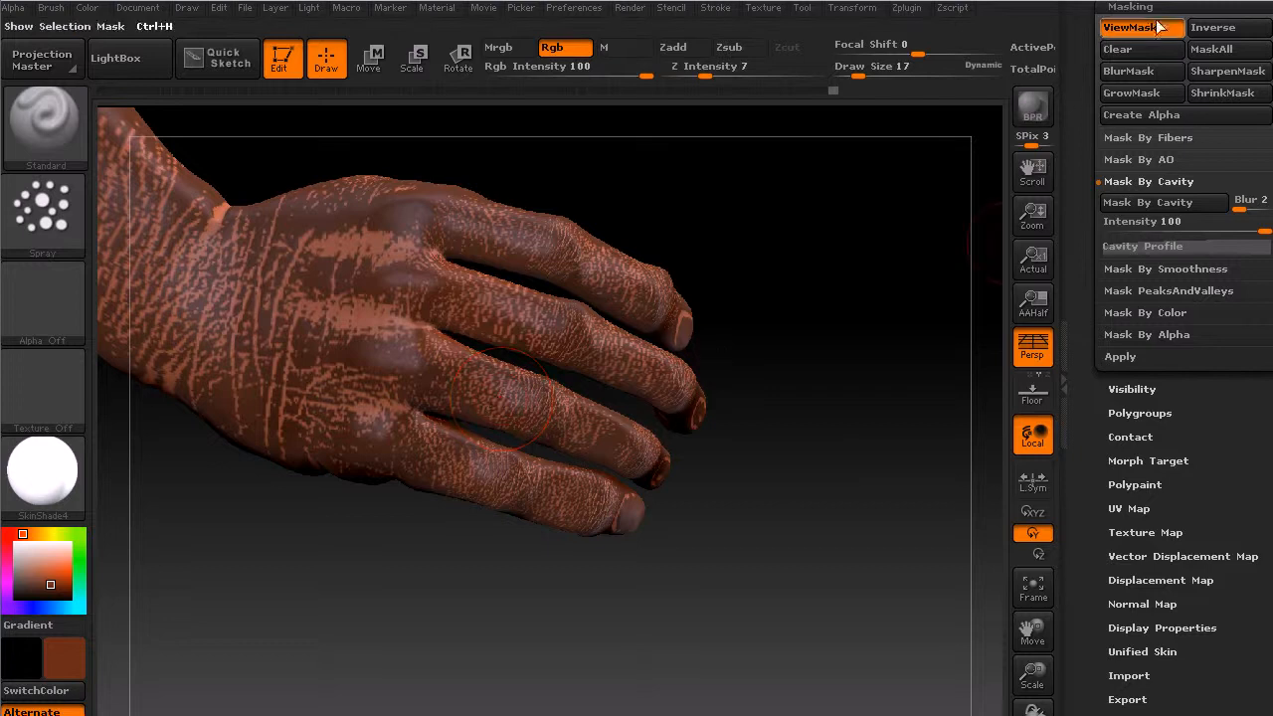
click(1117, 48)
click(54, 589)
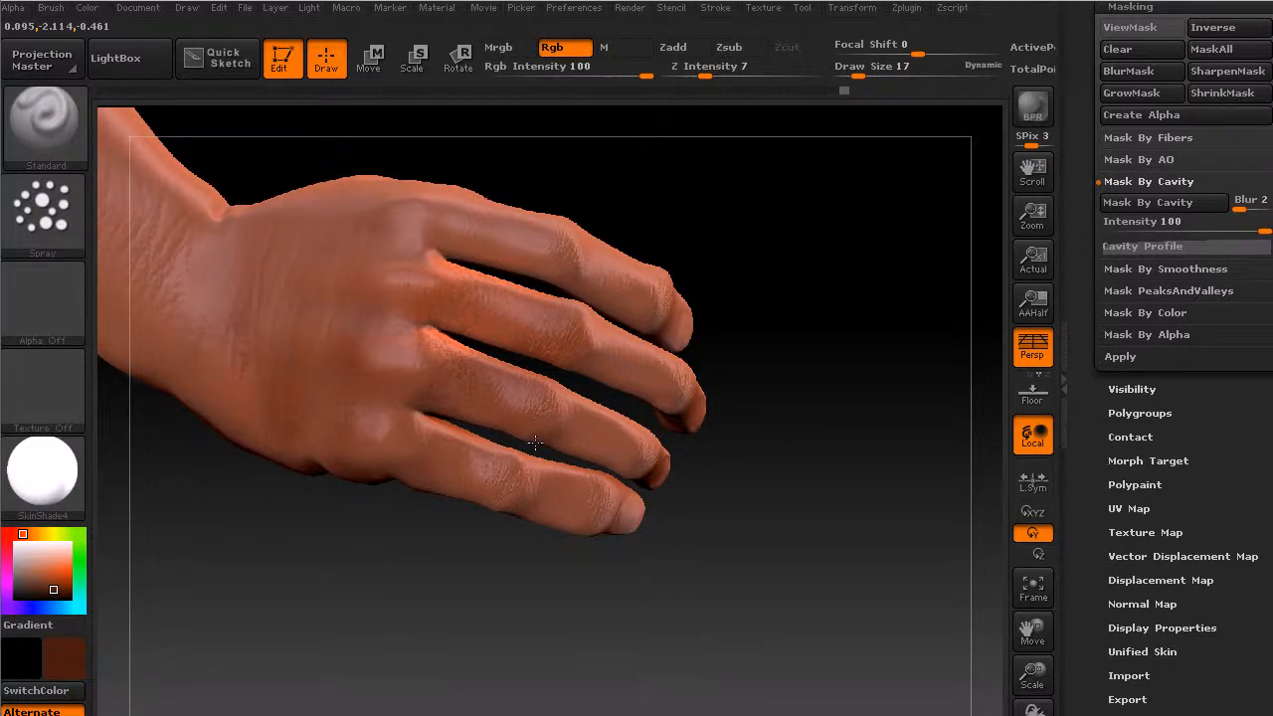
drag(677, 527, 581, 343)
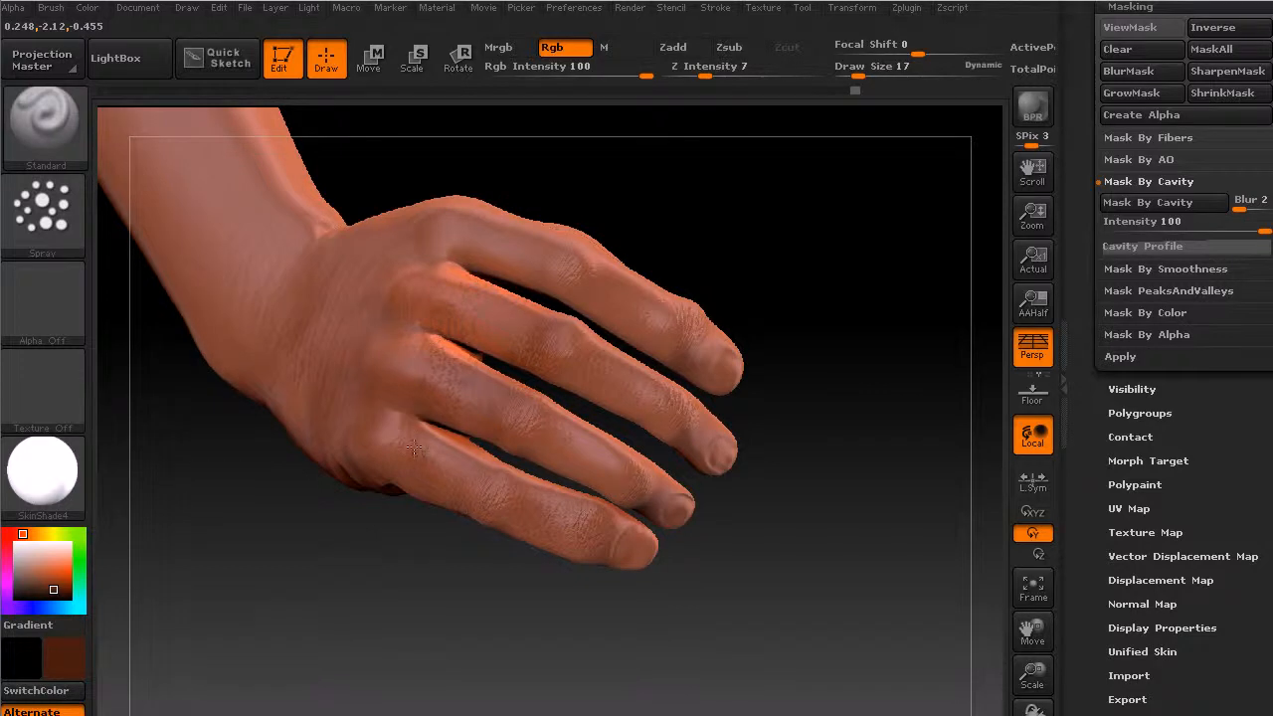
drag(479, 497, 517, 607)
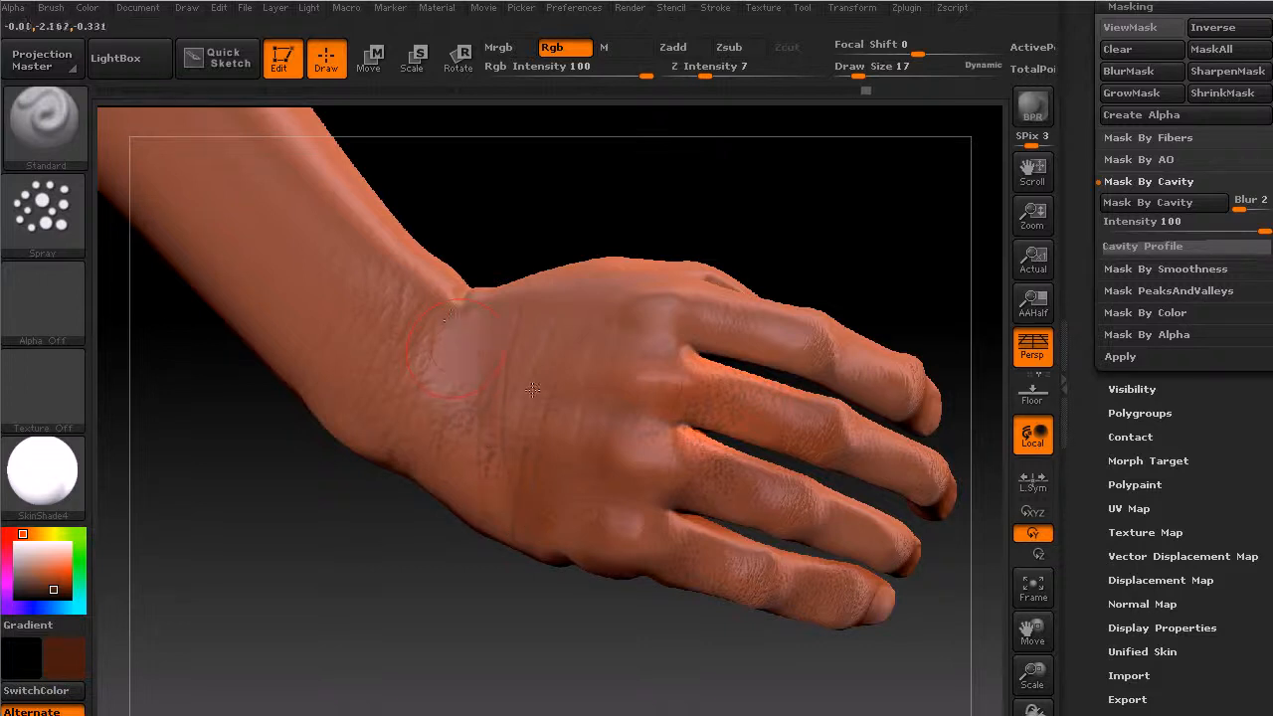
drag(717, 667, 966, 481)
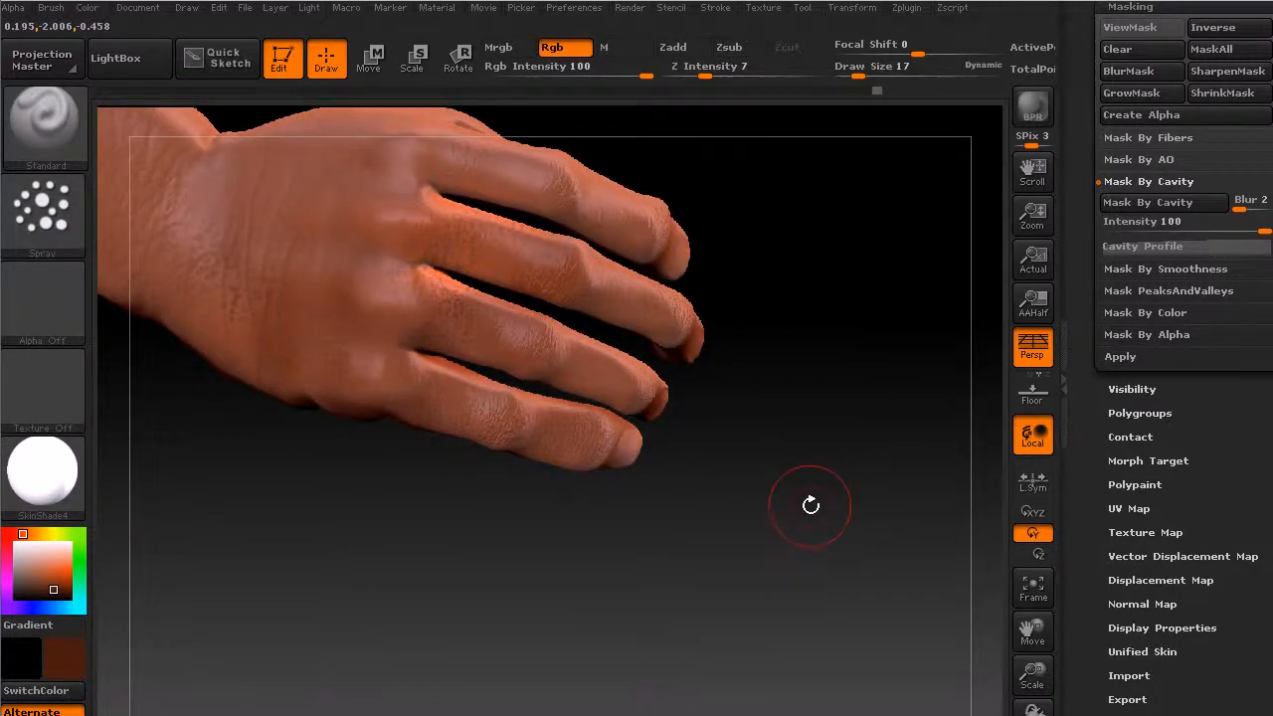
drag(833, 512, 390, 227)
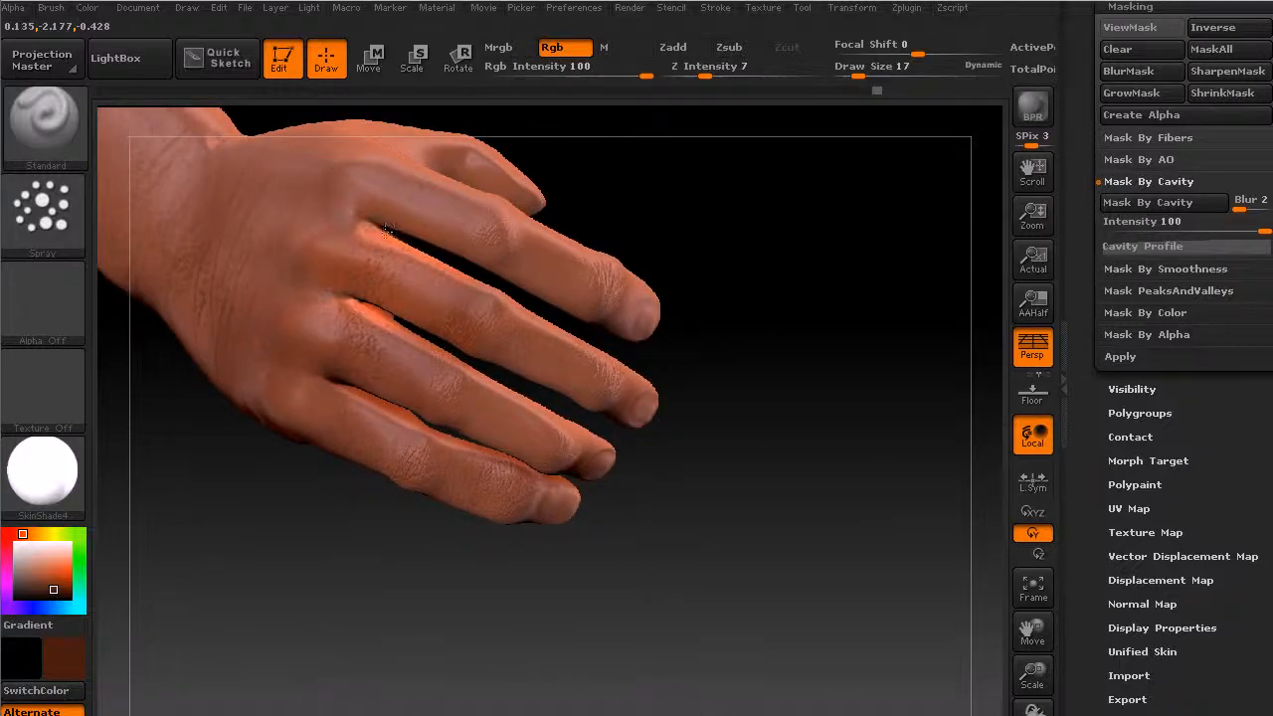
Make sure the mask is cleared, sample the skin brown from the hand and spray it over the orange patches between the fingers.
click(1144, 30)
click(1144, 30)
click(1144, 49)
key(c)
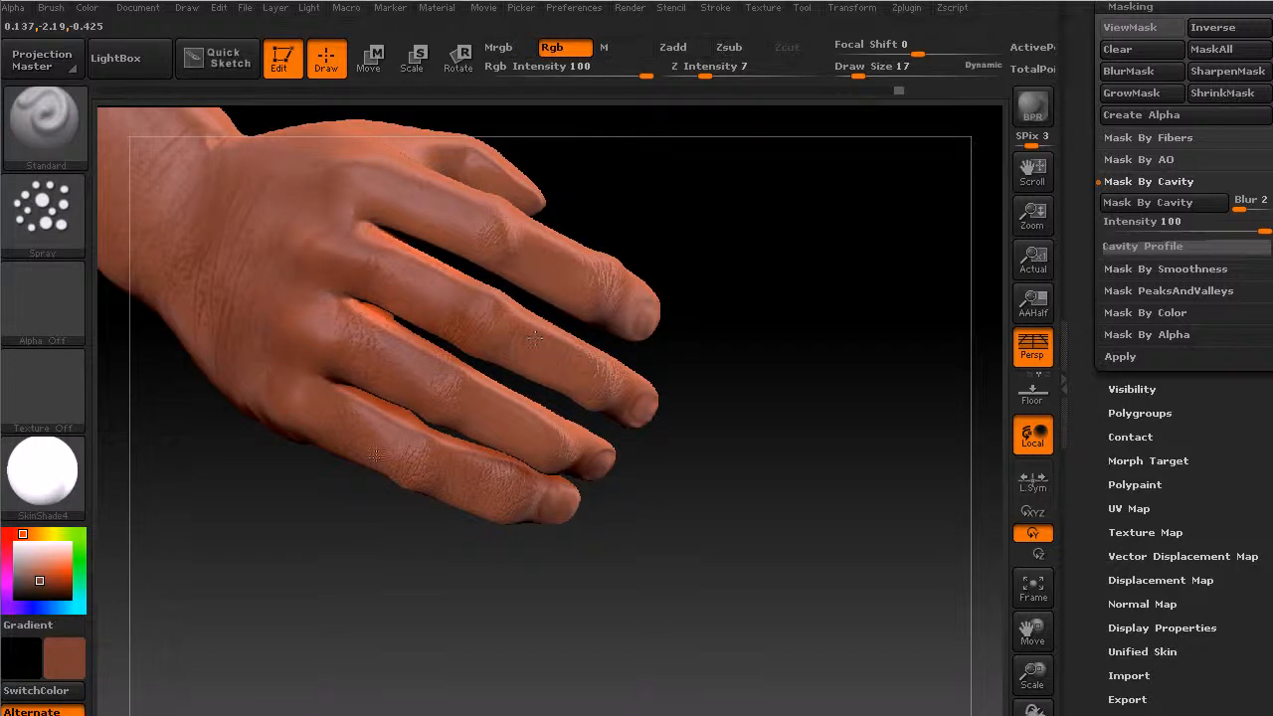
drag(321, 591, 521, 446)
Switch to the Color Spray stroke and paint varied skin tones over the left hand's wrist, back and fingers.
click(44, 202)
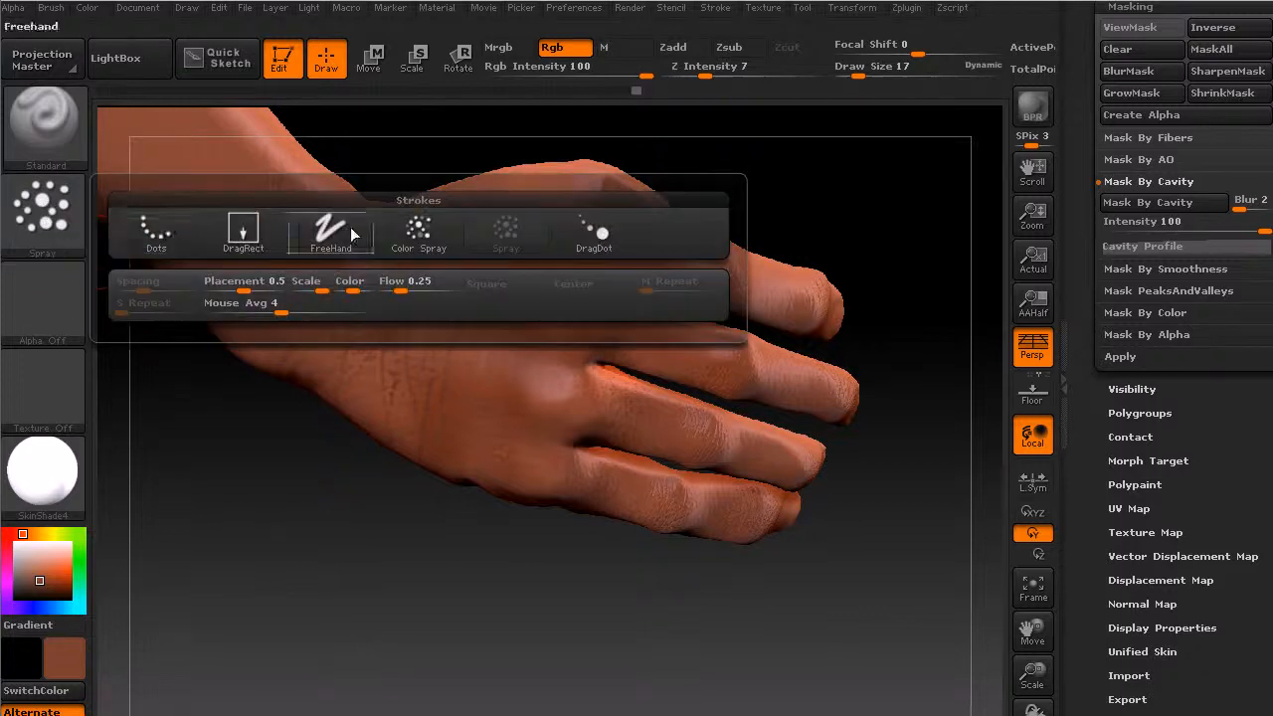
click(422, 233)
drag(373, 405, 438, 450)
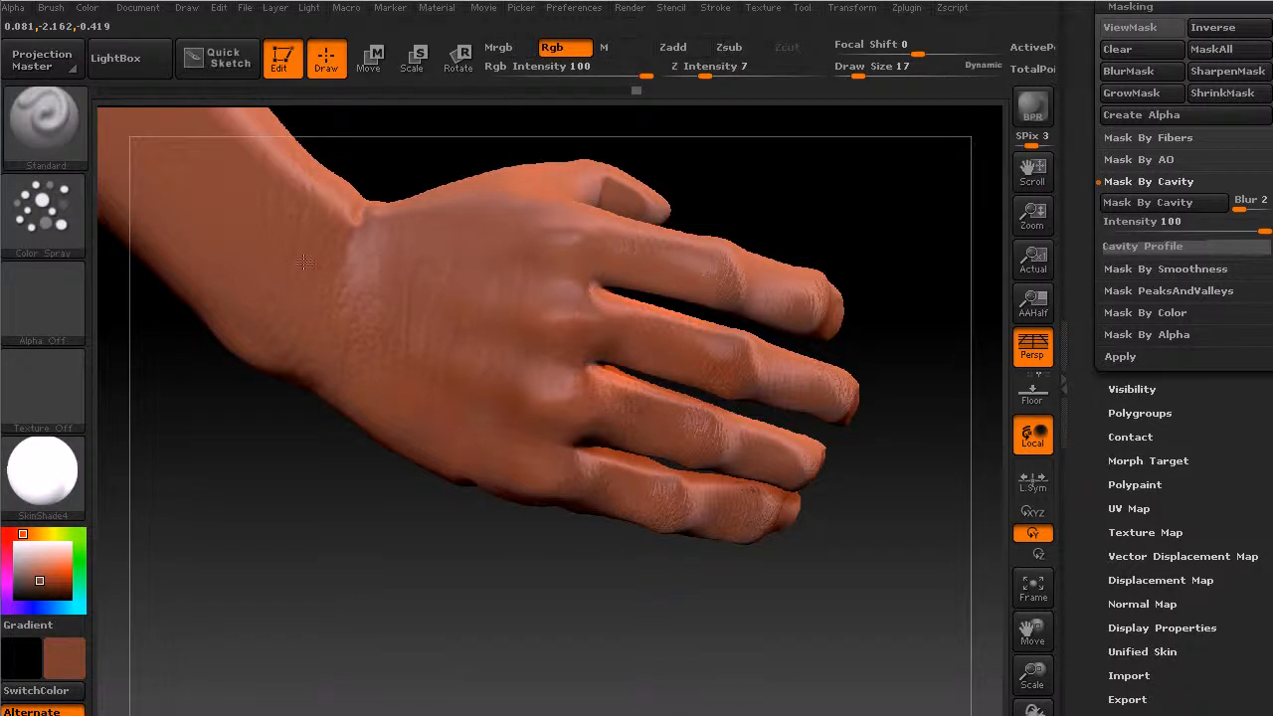
drag(574, 577, 657, 575)
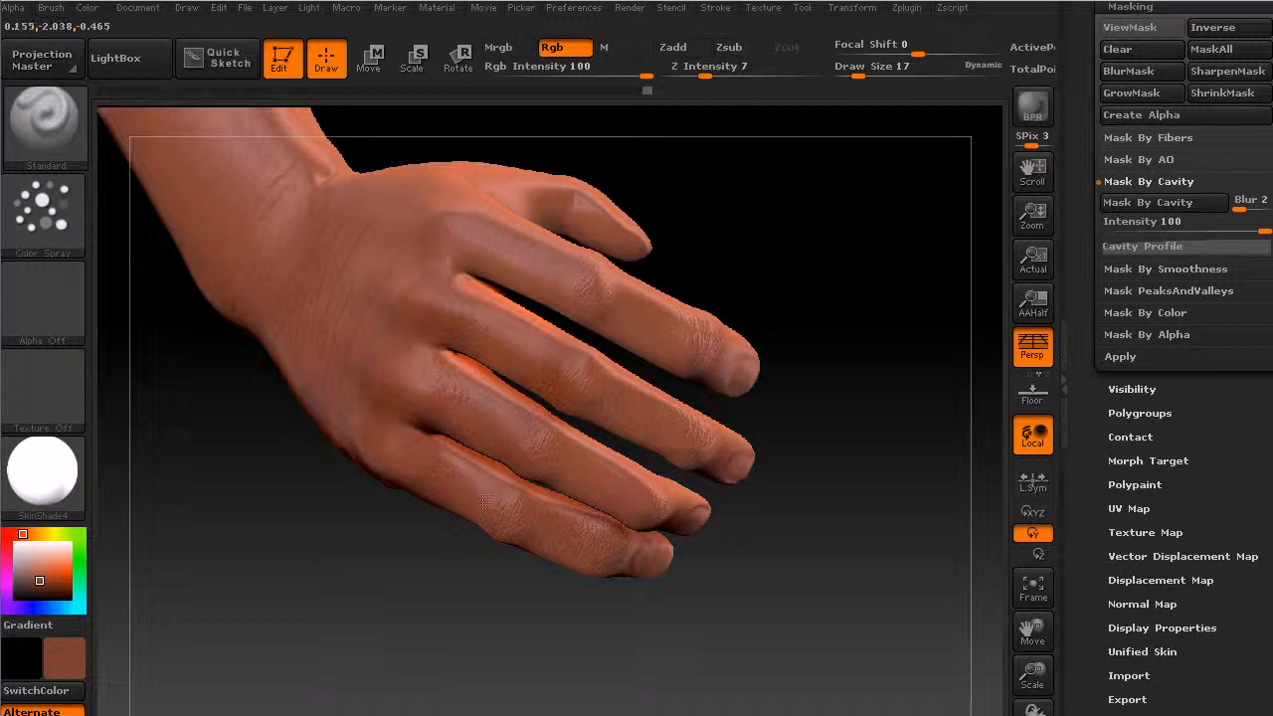
drag(898, 308, 693, 446)
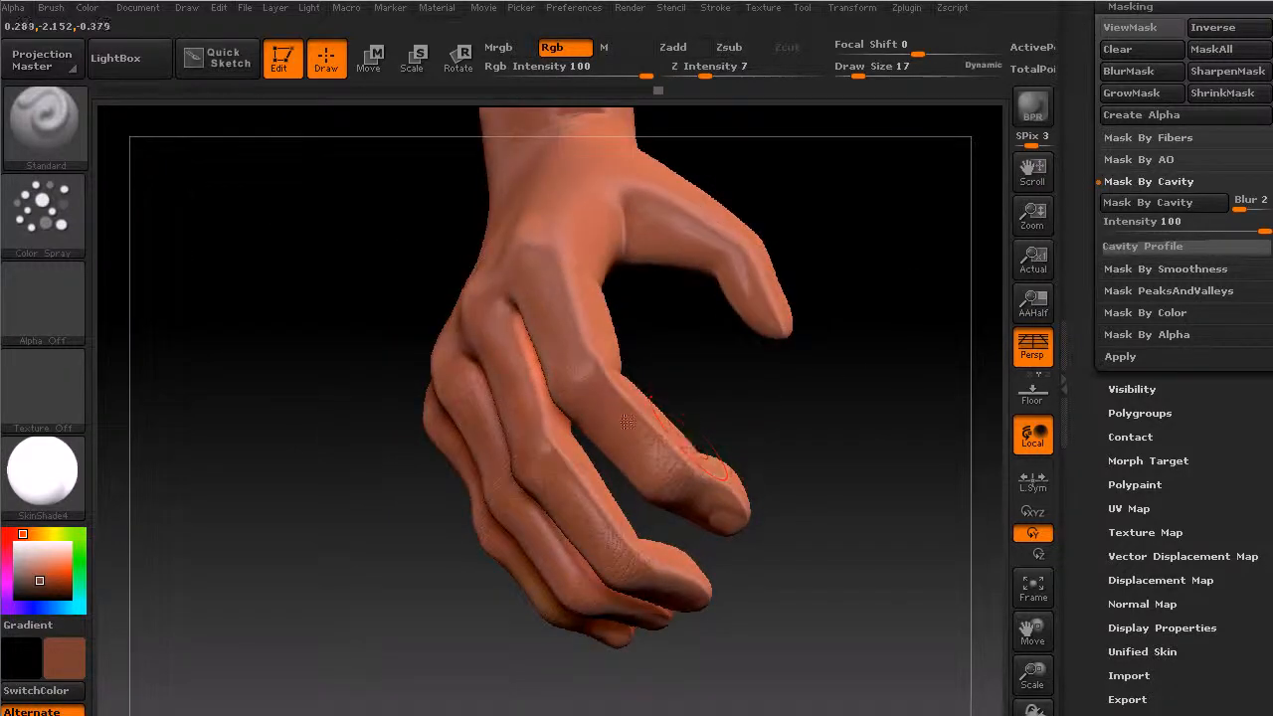
drag(900, 488, 701, 329)
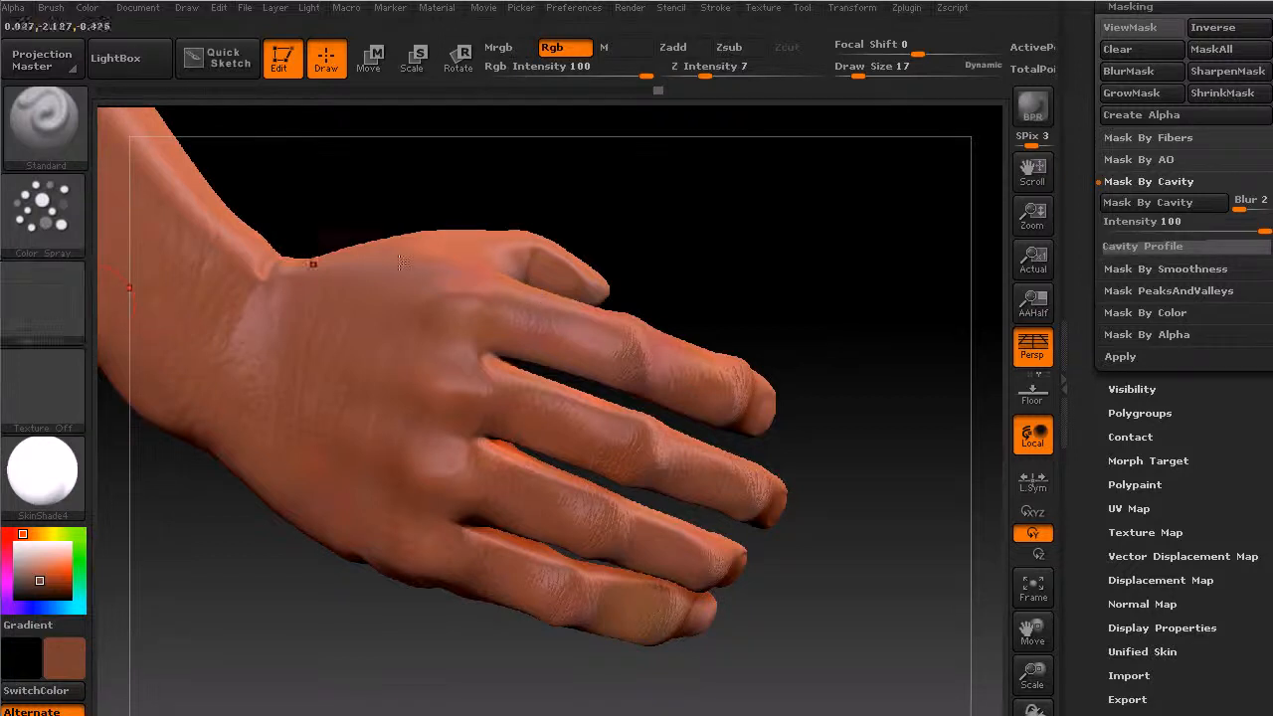
drag(660, 240, 776, 531)
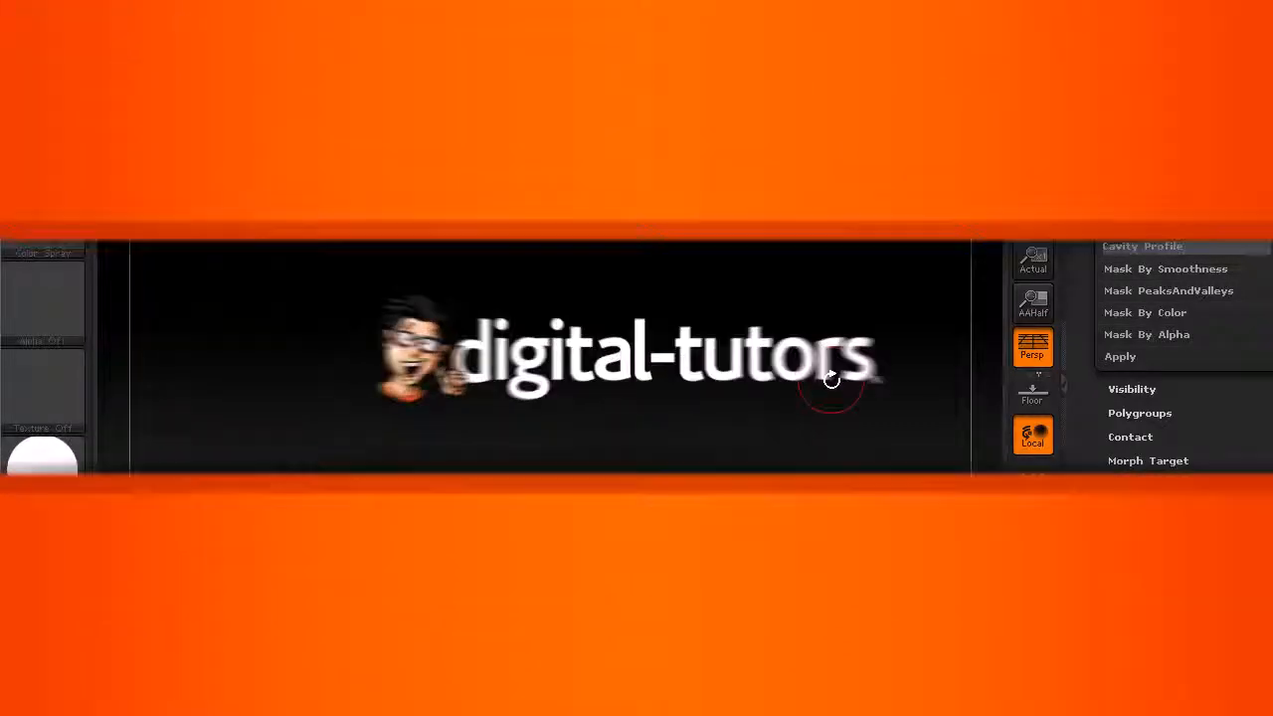